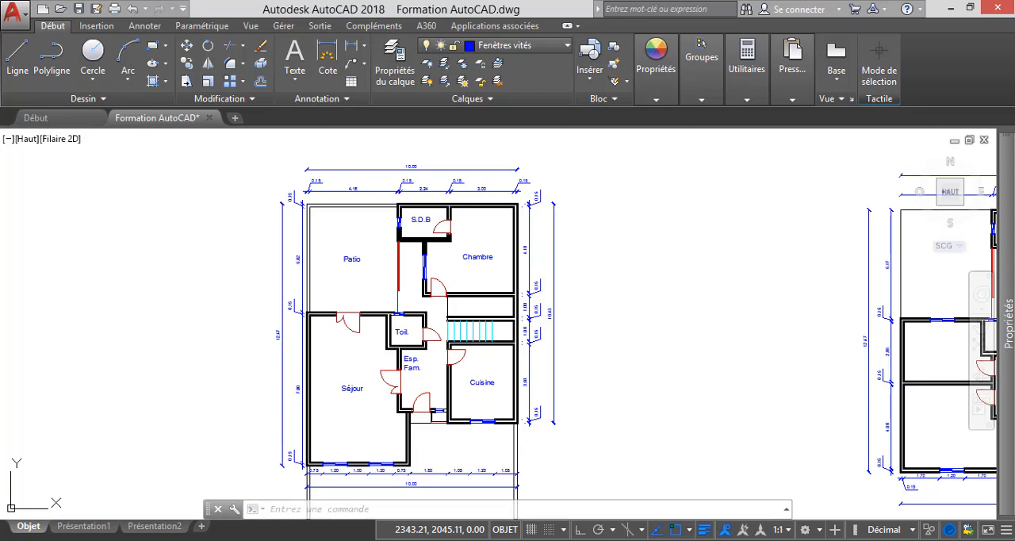
Switch to the Bloc 5.dwg drawing and look over the furniture blocks and the surrounding block library.
click(751, 505)
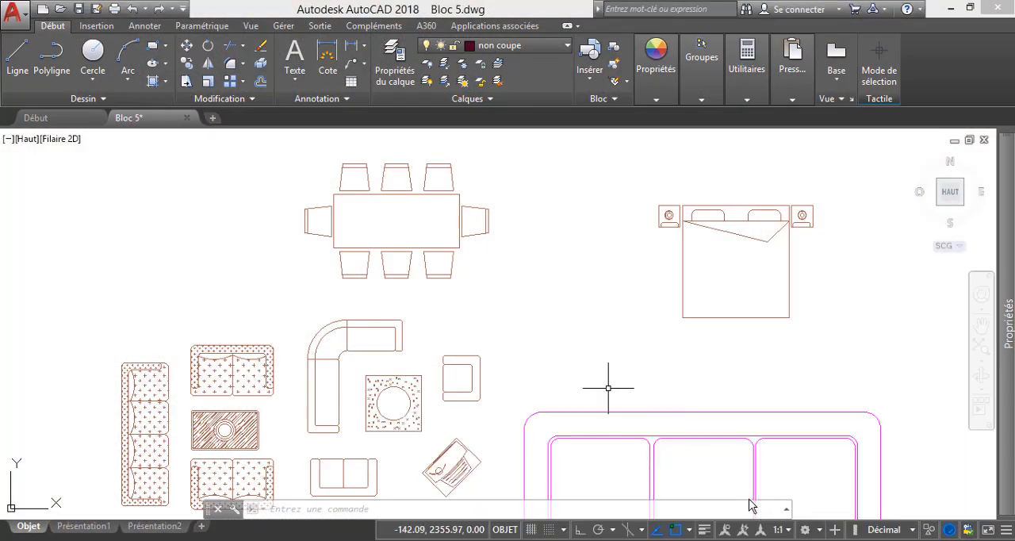
scroll(445, 290, down, 8)
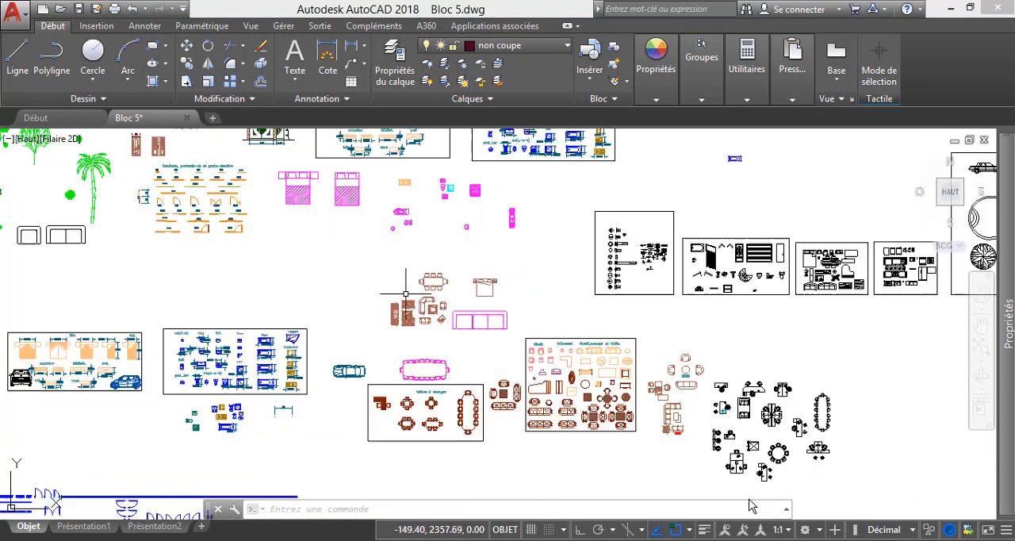
scroll(406, 293, down, 3)
scroll(432, 270, down, 3)
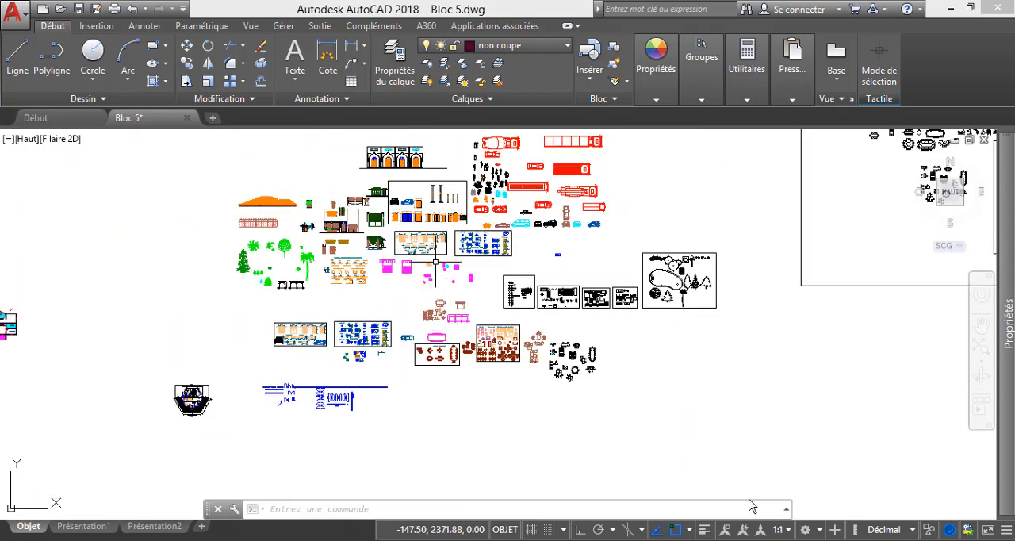
scroll(435, 262, up, 7)
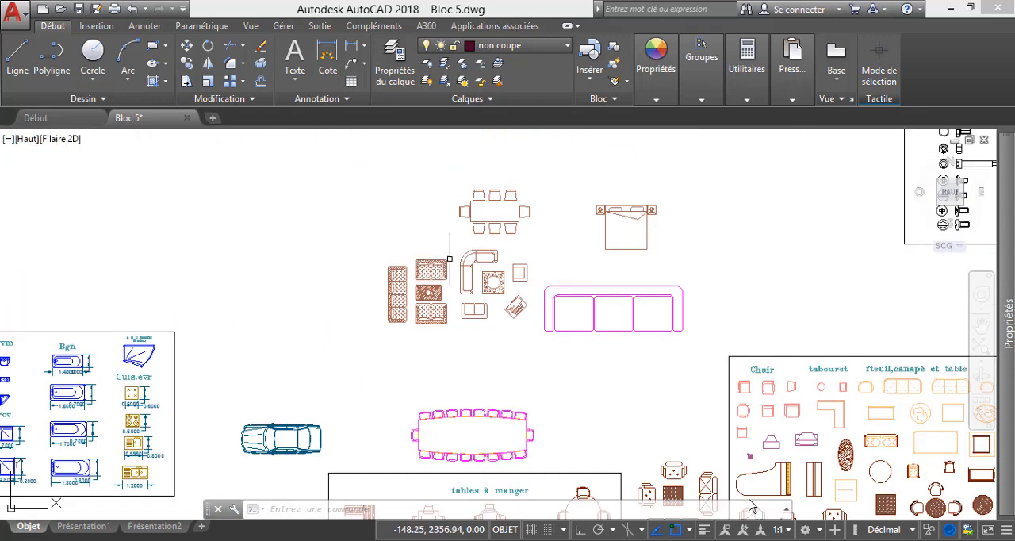
scroll(448, 256, up, 2)
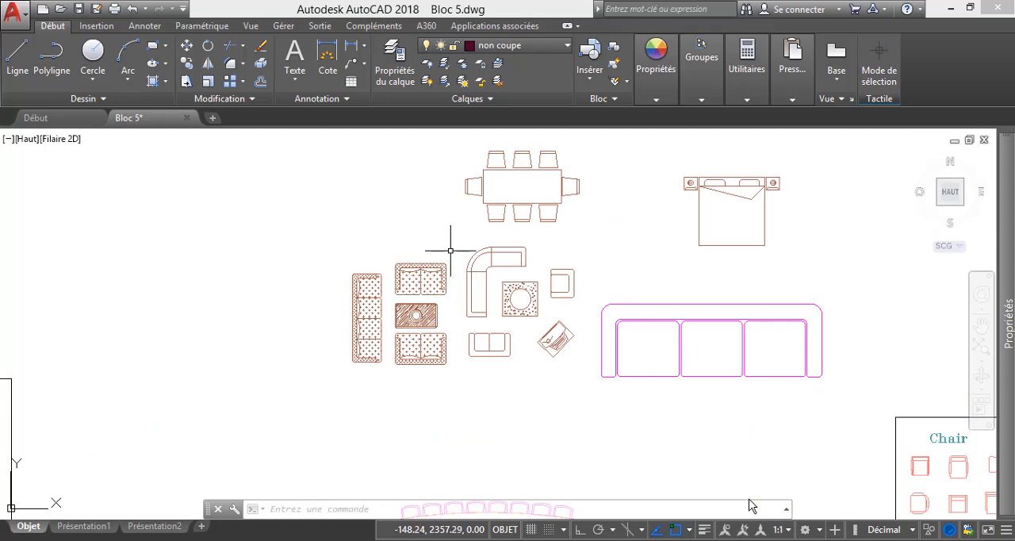
scroll(439, 248, down, 5)
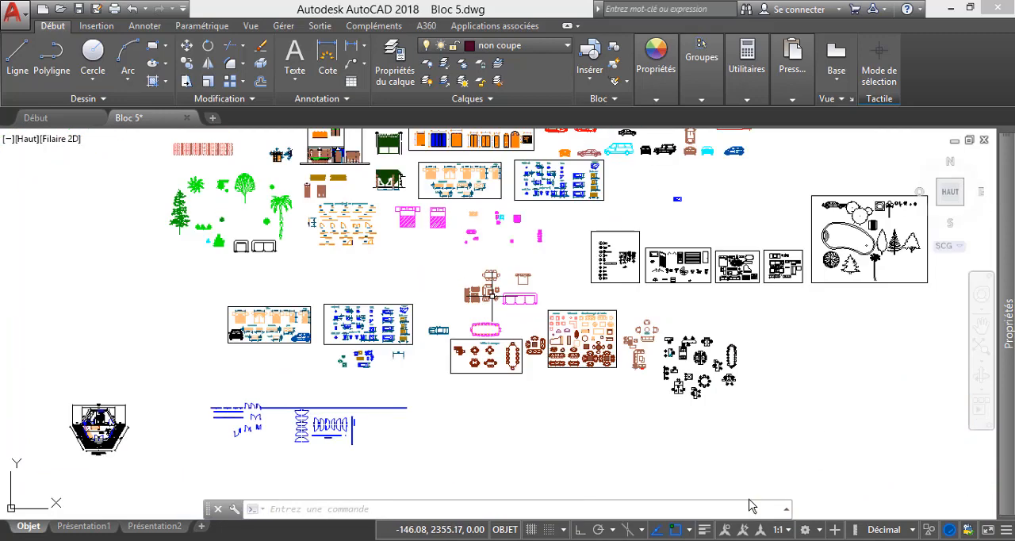
scroll(752, 506, up, 3)
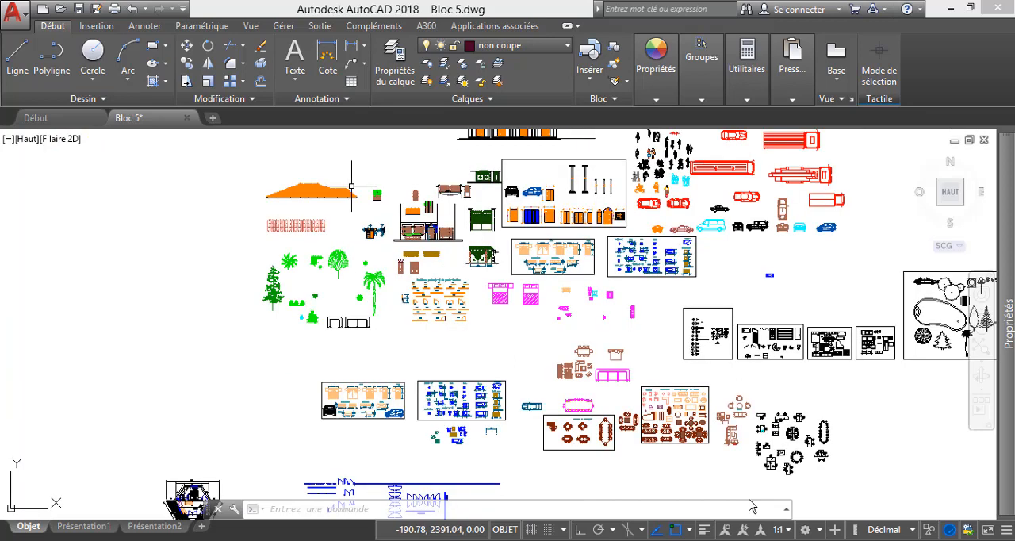
scroll(752, 506, down, 2)
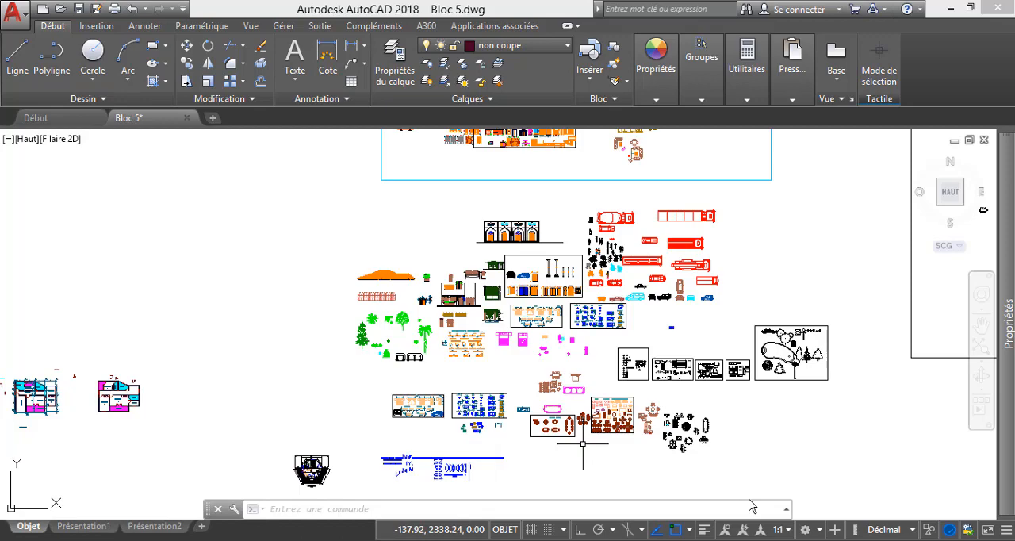
Examine the dining table blocks, the dimensioned sanitary and kitchen fixtures, and the patterned sofa set in the library.
scroll(583, 445, up, 4)
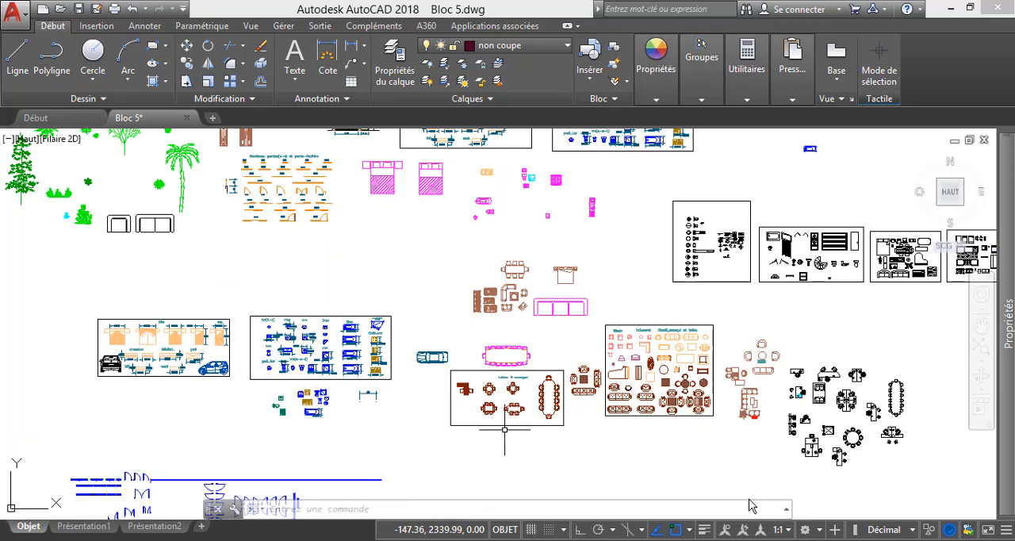
scroll(500, 420, up, 4)
scroll(472, 404, up, 2)
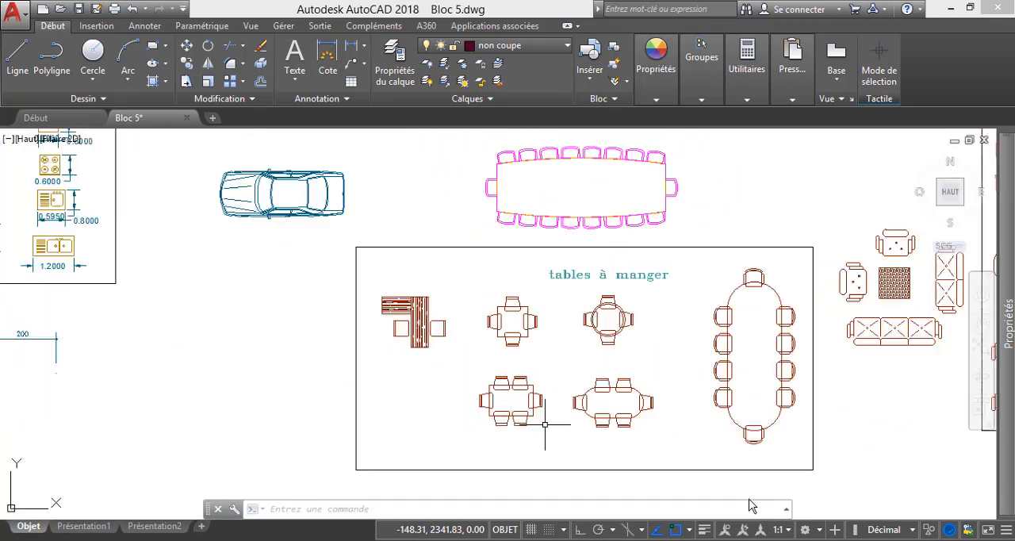
scroll(545, 424, down, 4)
scroll(272, 350, up, 3)
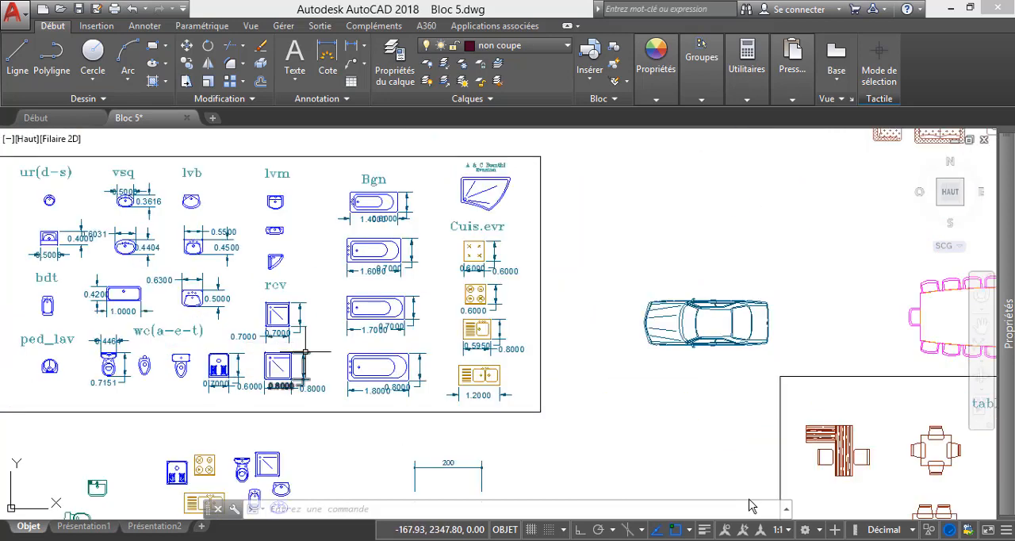
scroll(334, 337, down, 3)
scroll(185, 292, up, 4)
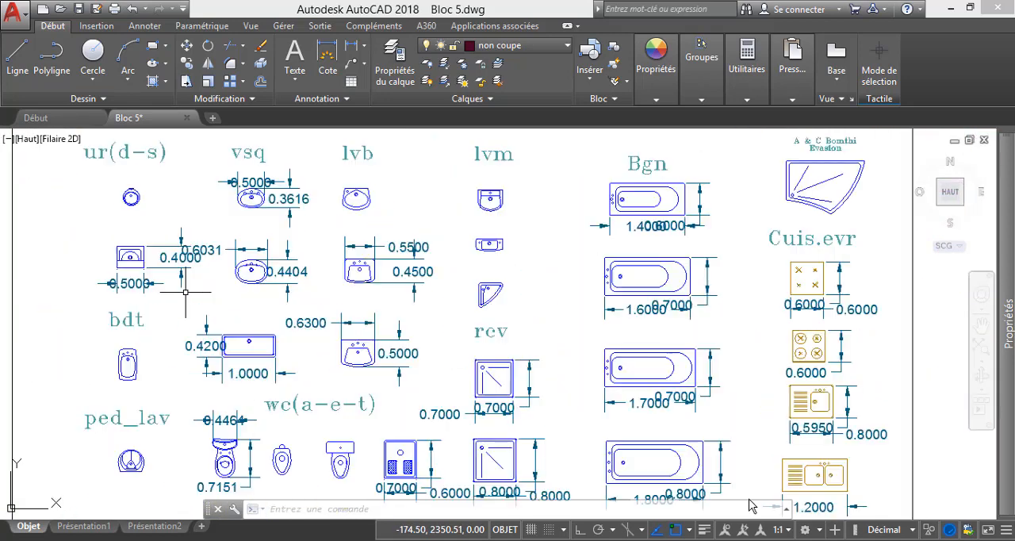
scroll(361, 327, down, 2)
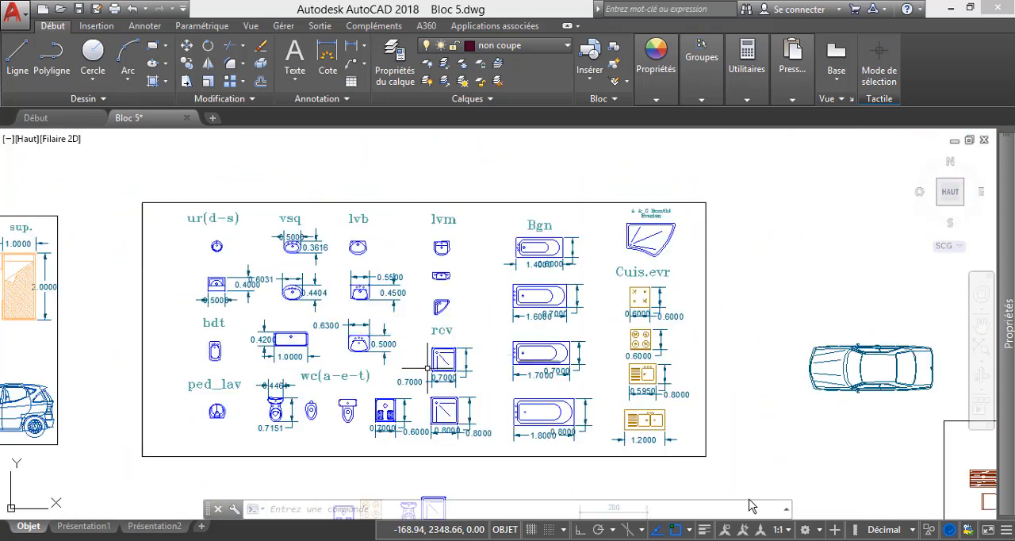
scroll(385, 363, down, 3)
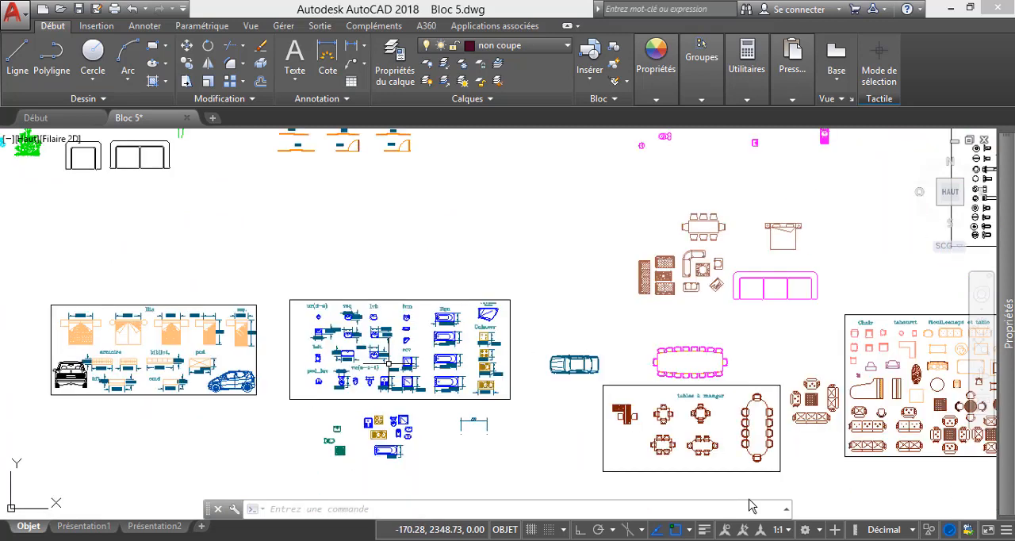
scroll(718, 279, up, 4)
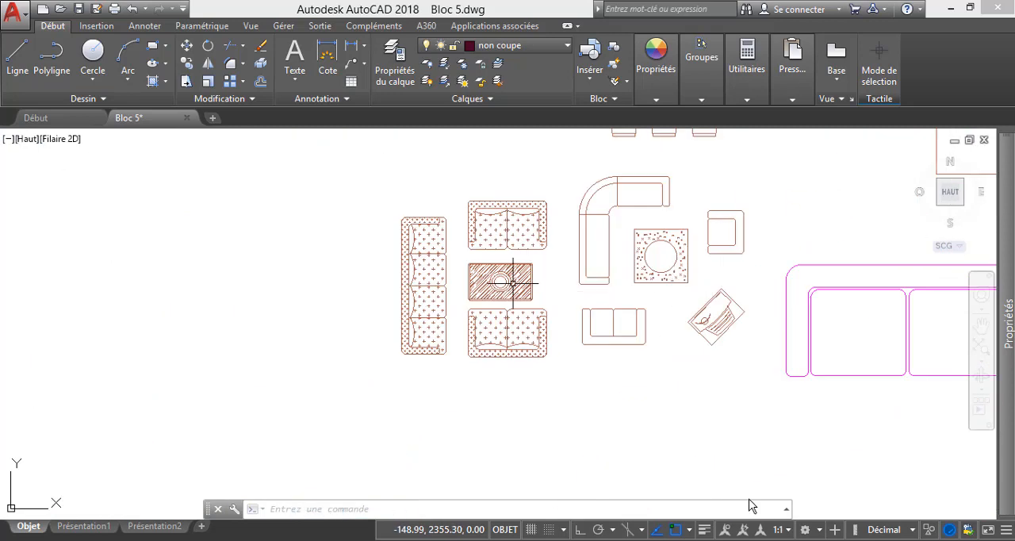
scroll(446, 389, down, 6)
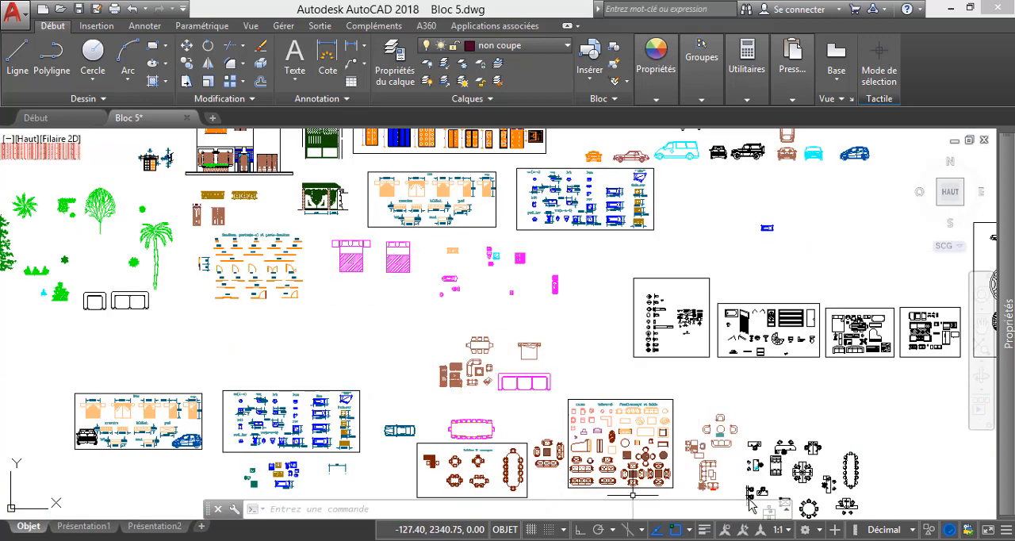
Return to the Formation AutoCAD.dwg floor plan and inspect the Séjour room.
mouse_move(706, 540)
click(499, 480)
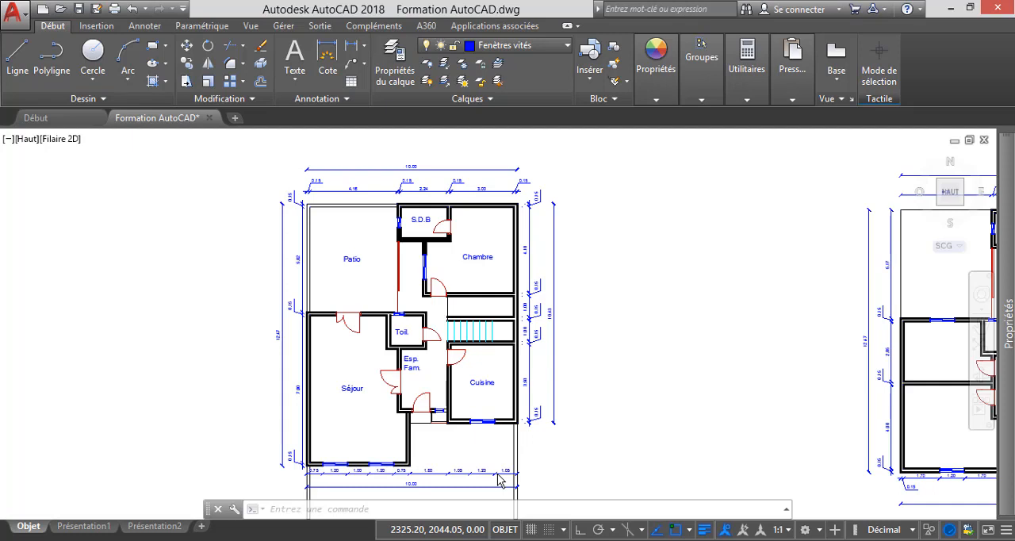
scroll(497, 474, up, 4)
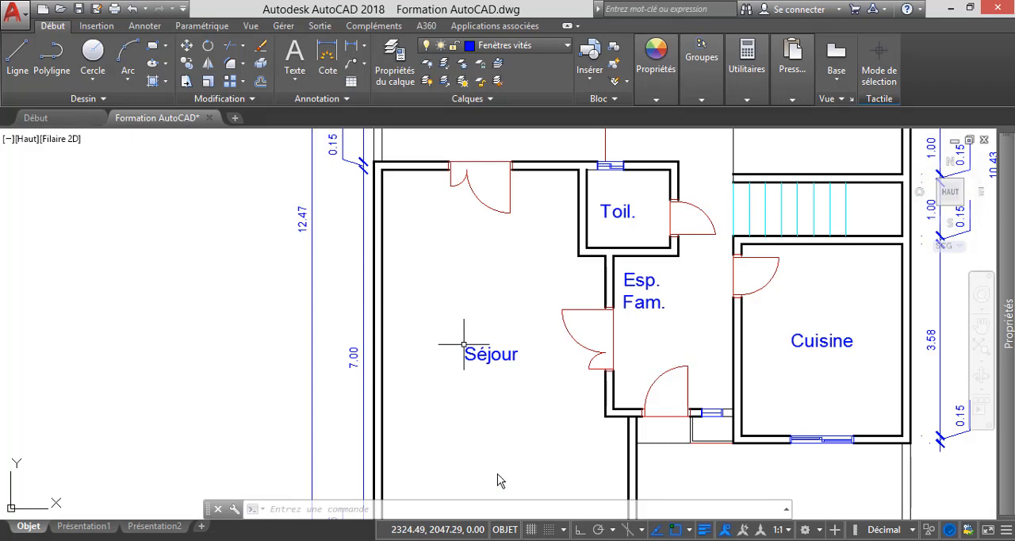
scroll(460, 333, down, 2)
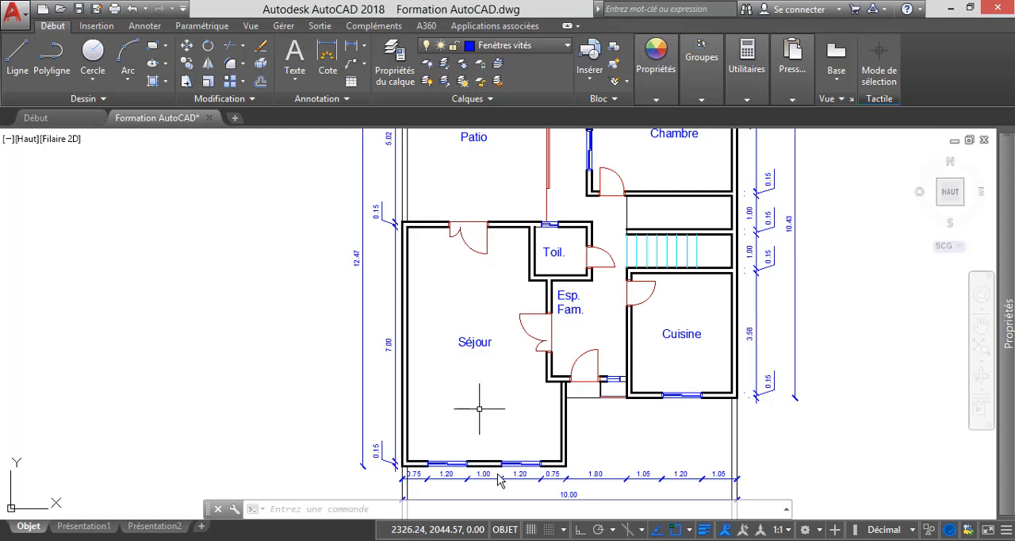
In Bloc 5.dwg, copy the three patterned sofas and their hatched coffee table to the clipboard.
mouse_move(501, 481)
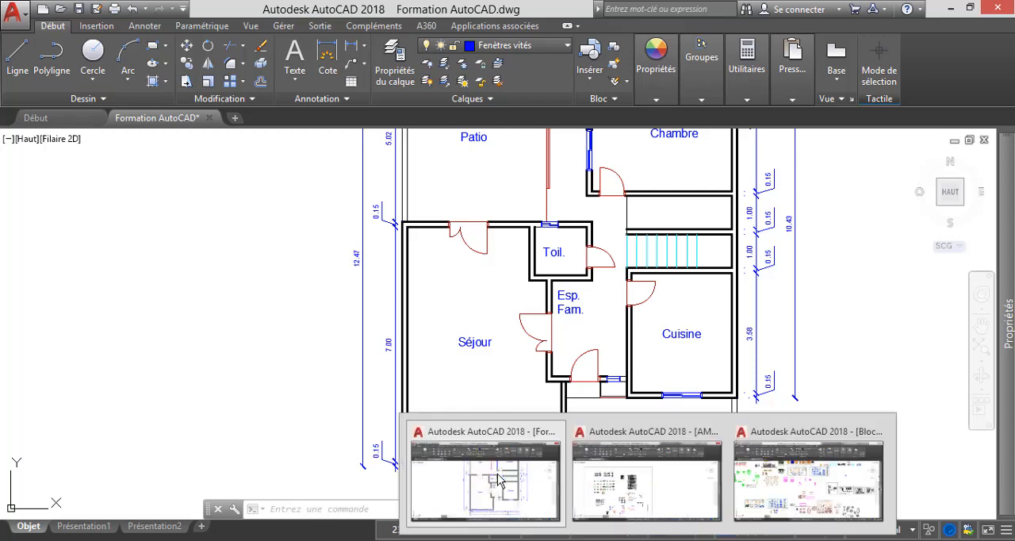
click(746, 483)
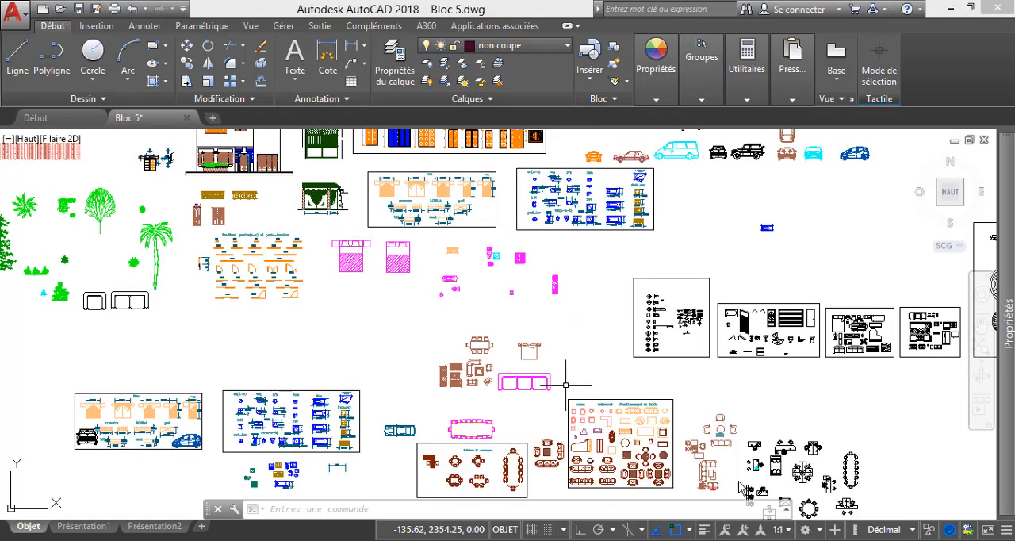
scroll(440, 386, up, 5)
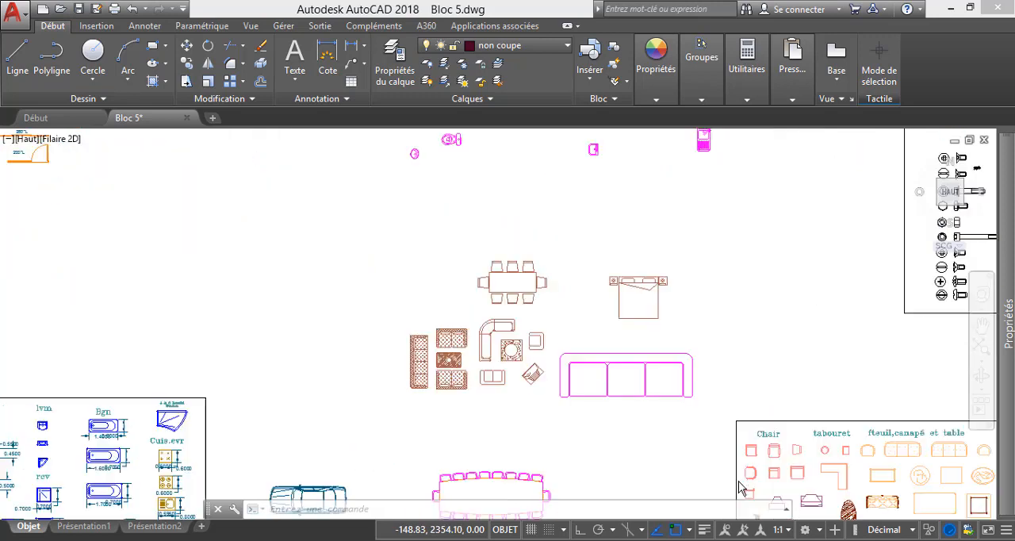
scroll(440, 386, up, 4)
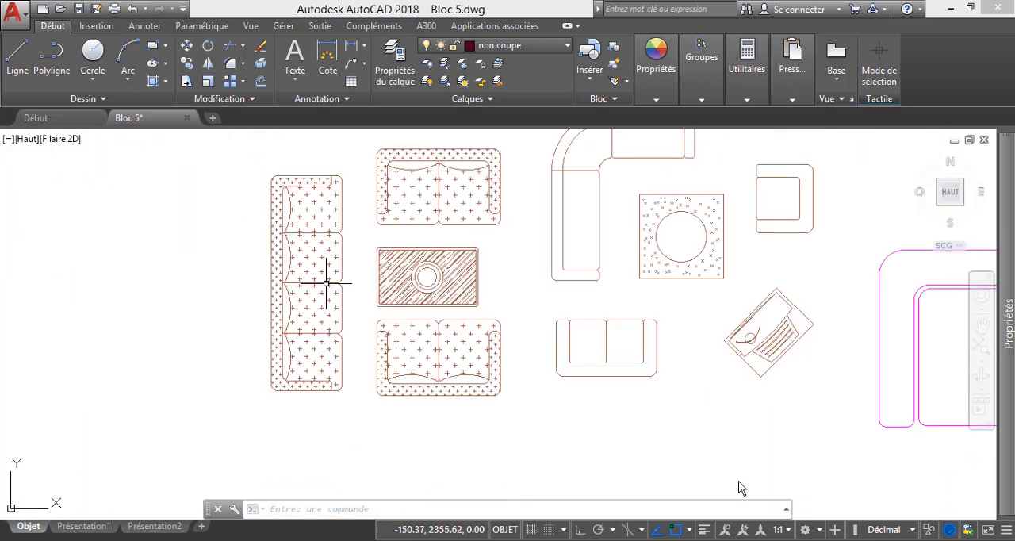
scroll(461, 402, down, 2)
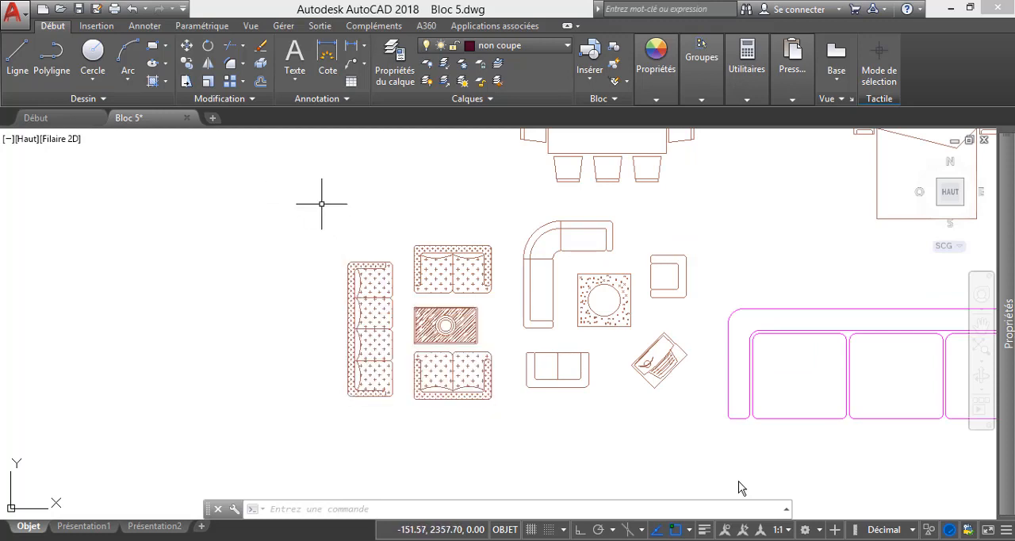
click(318, 196)
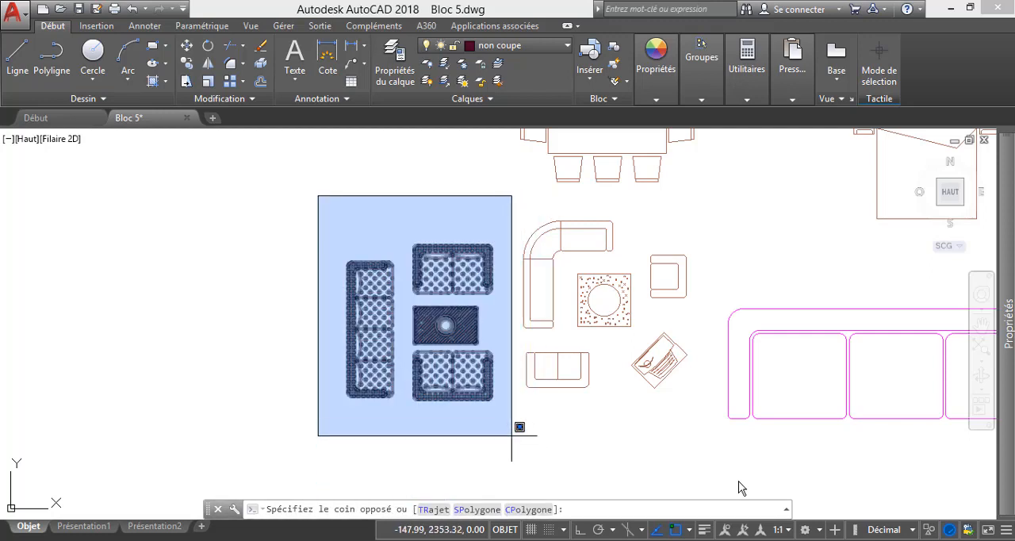
click(512, 435)
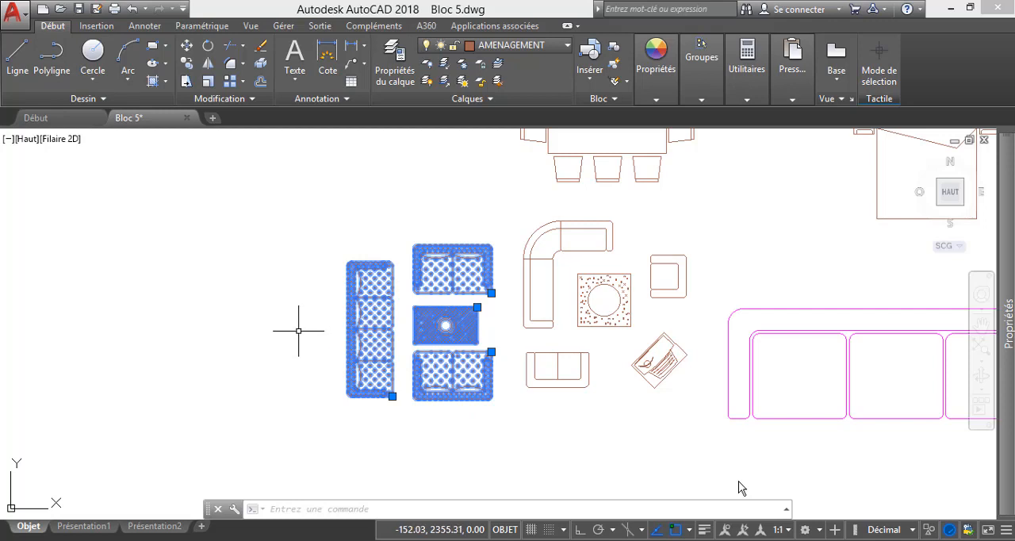
right_click(299, 304)
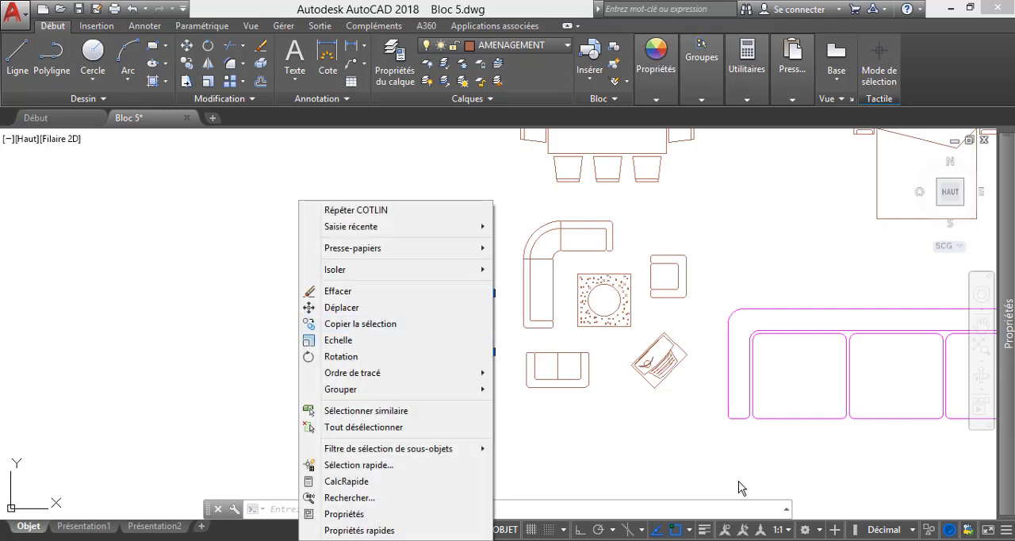
mouse_move(353, 248)
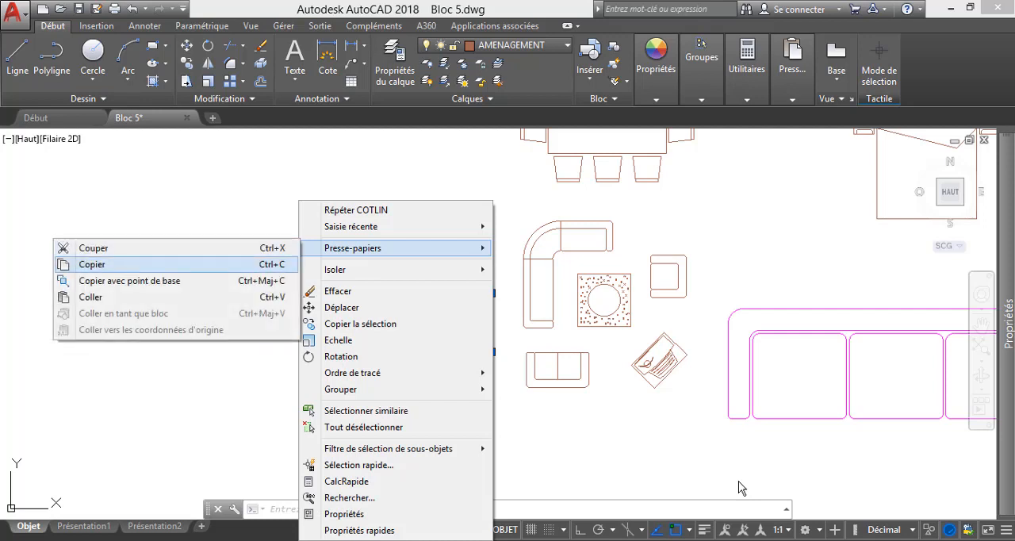
click(159, 265)
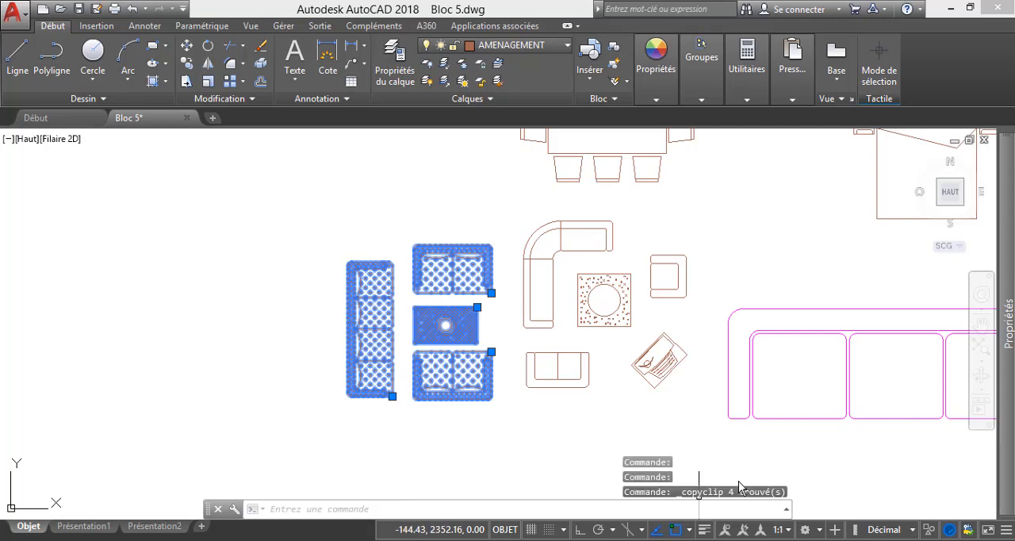
click(503, 477)
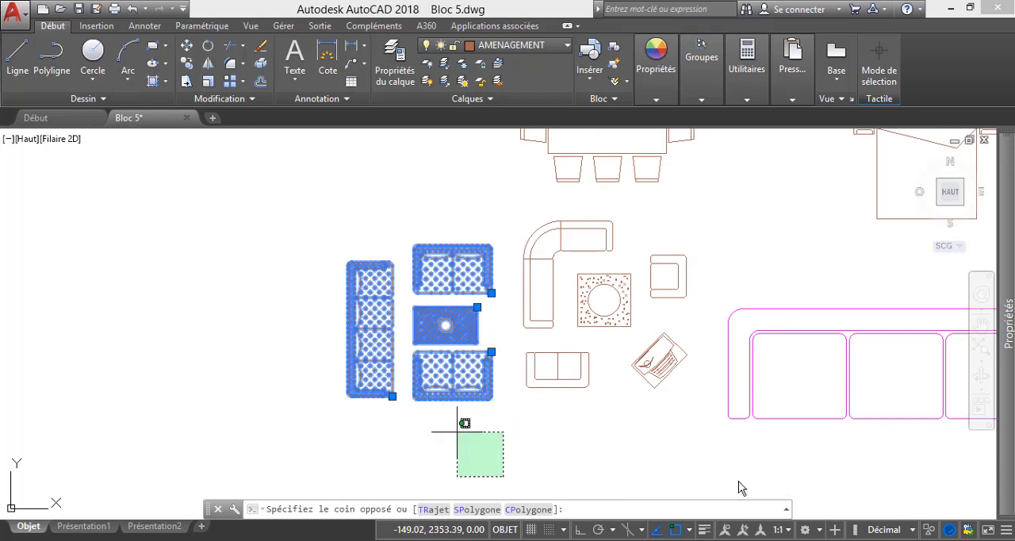
key(ctrl+c)
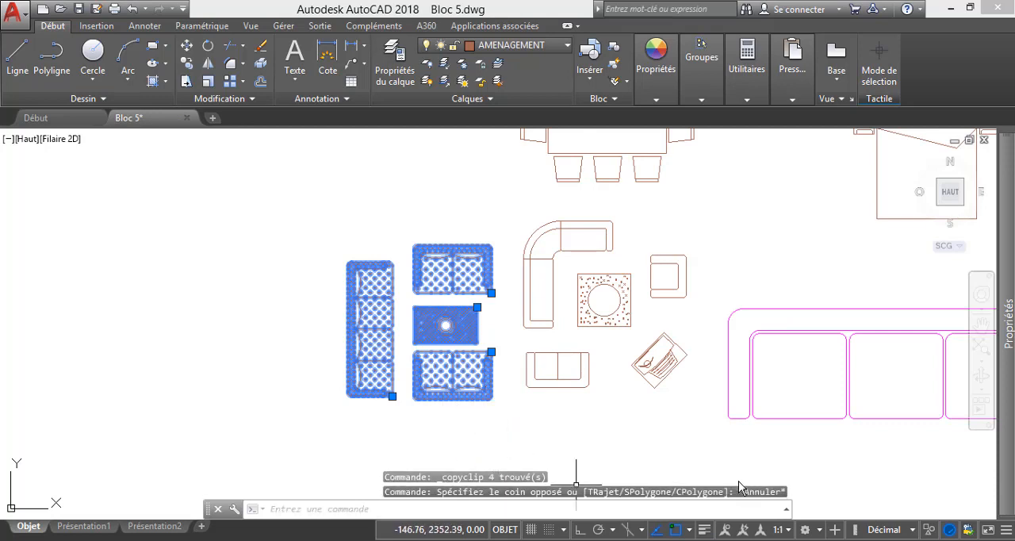
Switch back to Formation AutoCAD.dwg and check the drawing's length units and insertion scale with the UNITES command.
mouse_move(647, 540)
click(530, 497)
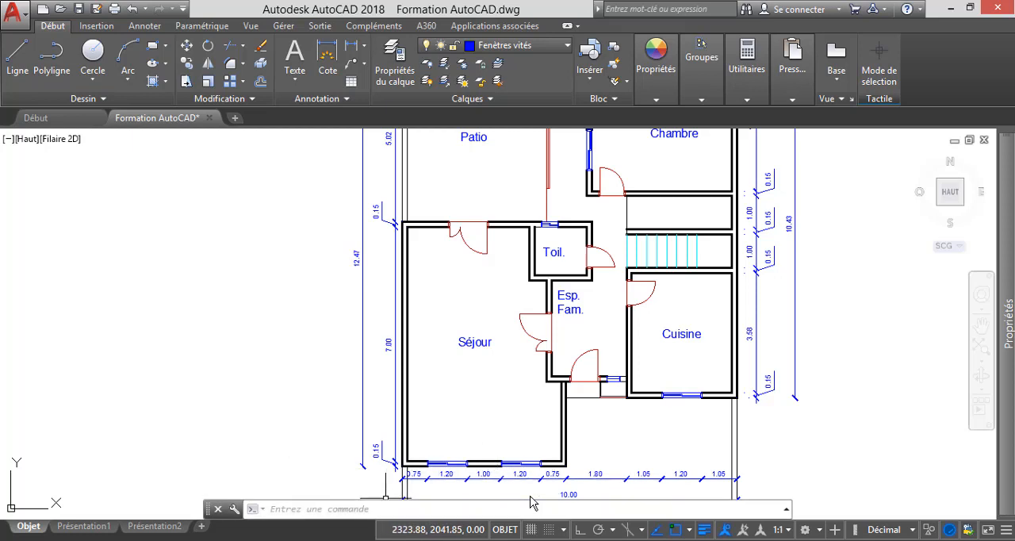
click(530, 500)
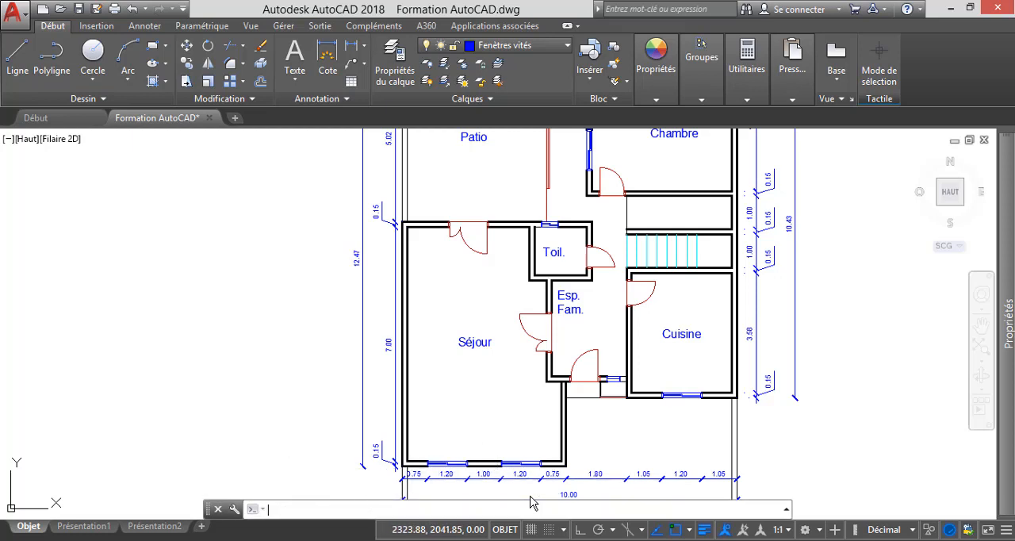
text(unites)
key(Return)
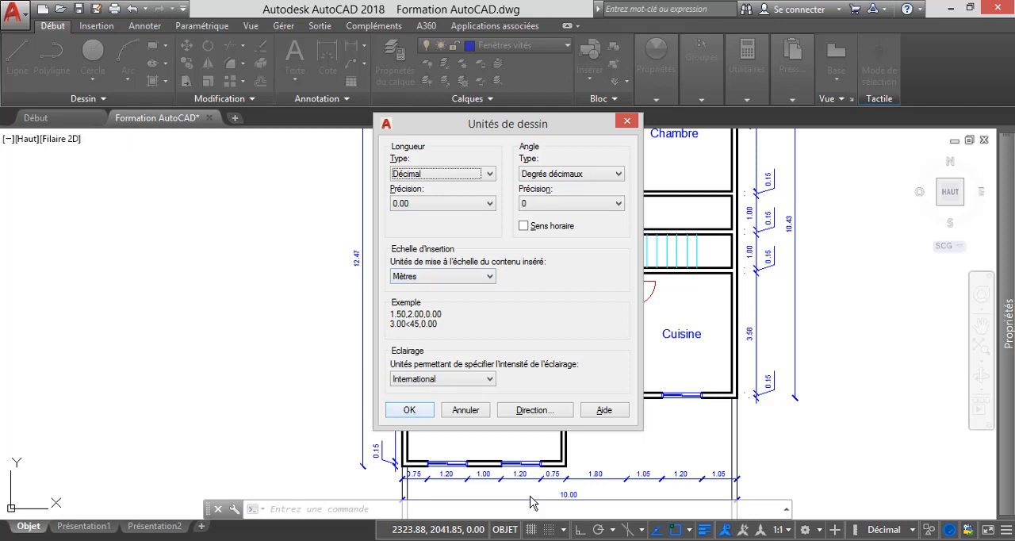
key(Return)
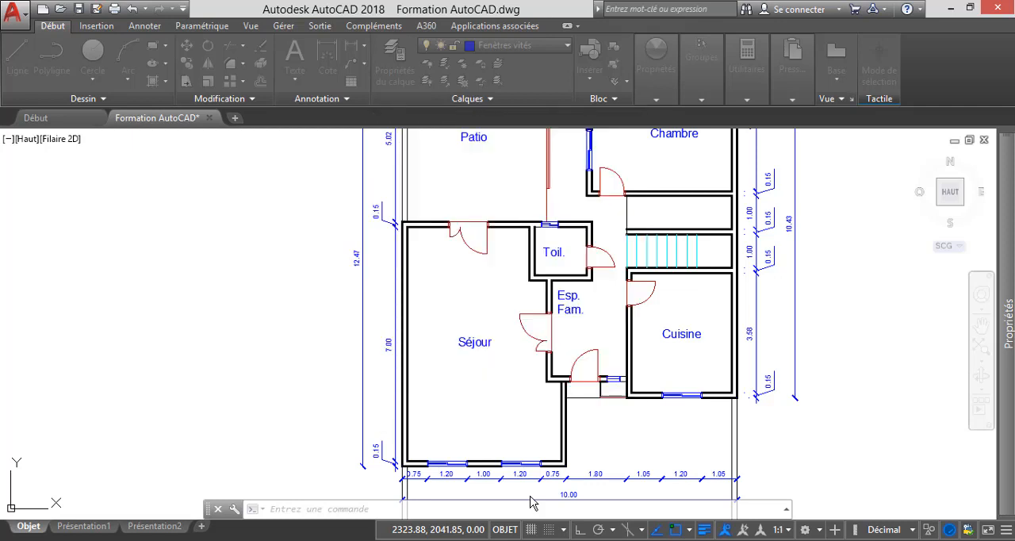
Paste the copied sofa set and coffee table into the lower part of the Séjour, with the long sofa beside the left wall.
right_click(274, 336)
mouse_move(318, 130)
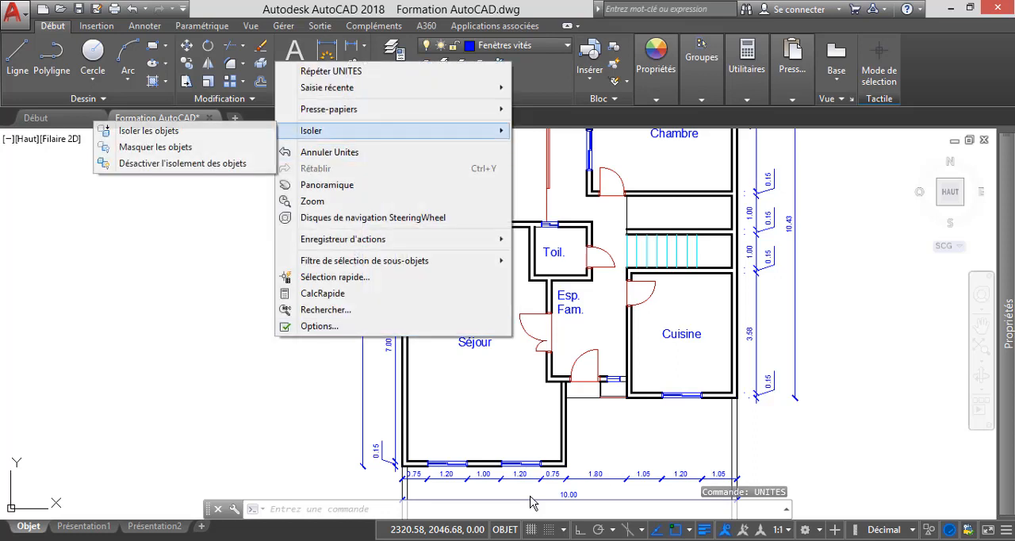
mouse_move(325, 109)
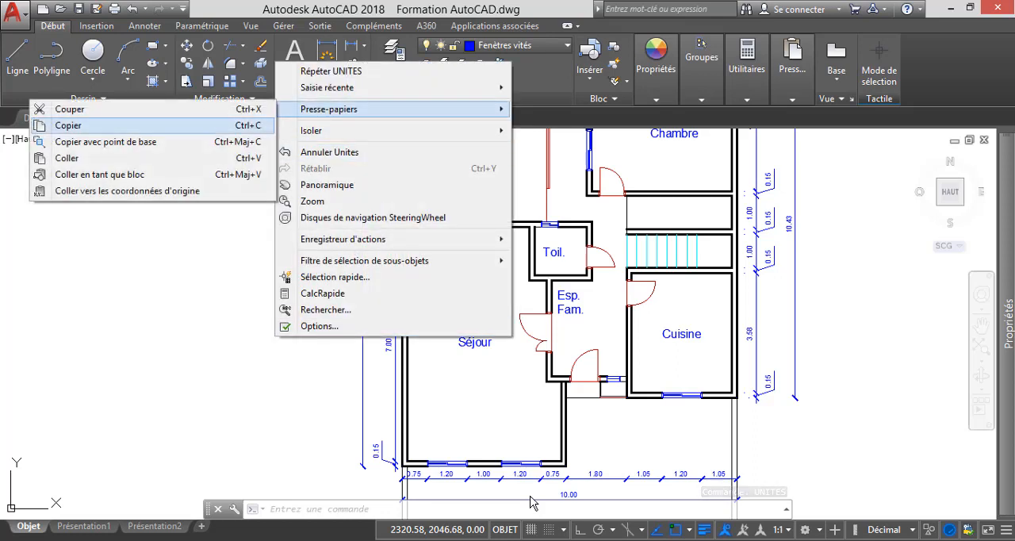
click(81, 158)
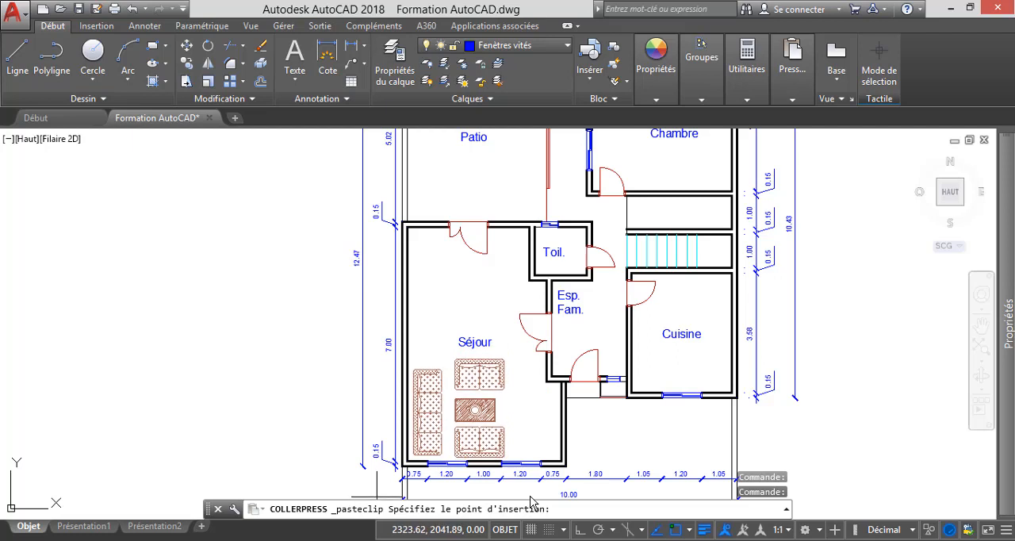
click(377, 496)
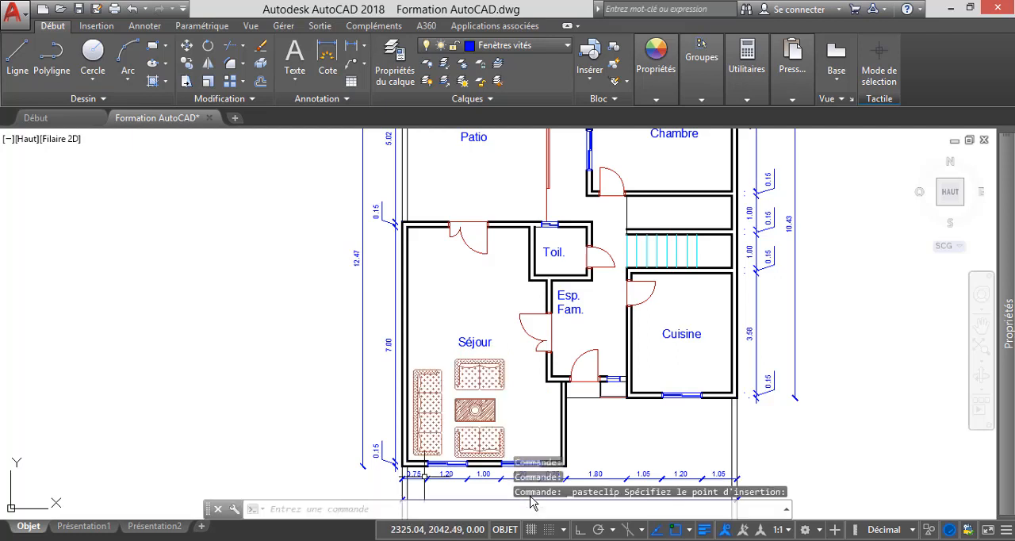
scroll(488, 438, up, 4)
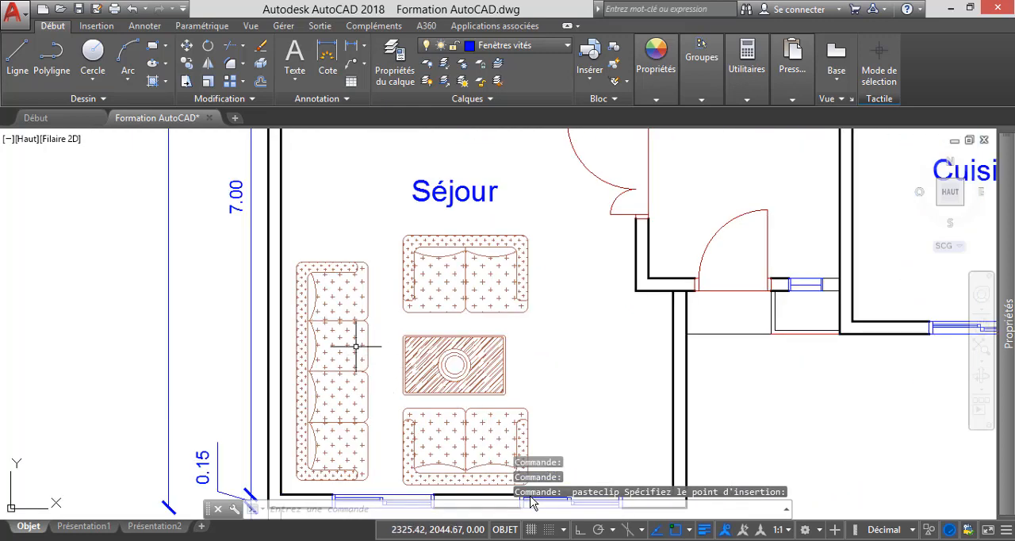
scroll(355, 344, up, 2)
scroll(355, 344, down, 6)
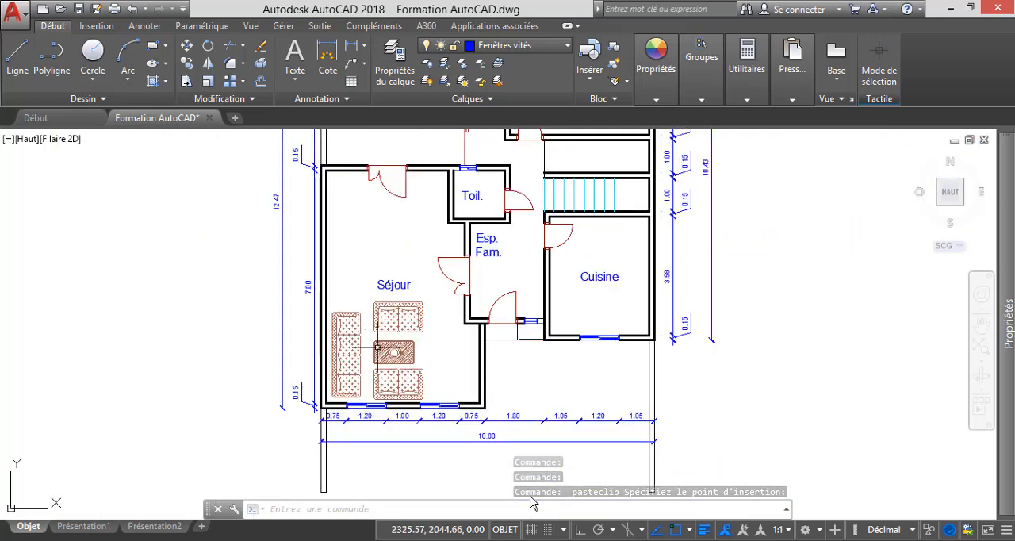
click(440, 364)
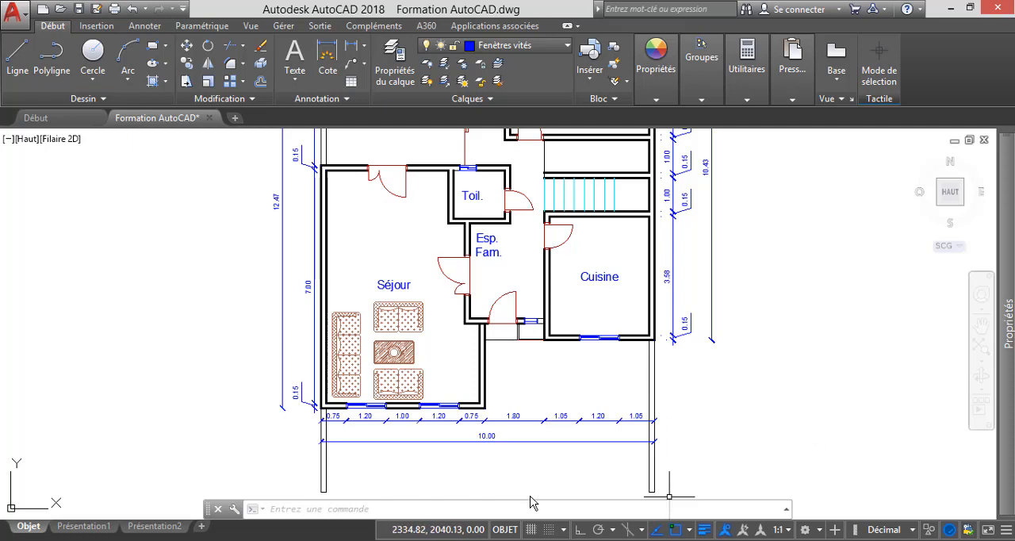
Return to Bloc 5.dwg, examine the rectangular dining table with eight chairs, and clear the sofa set selection.
click(773, 490)
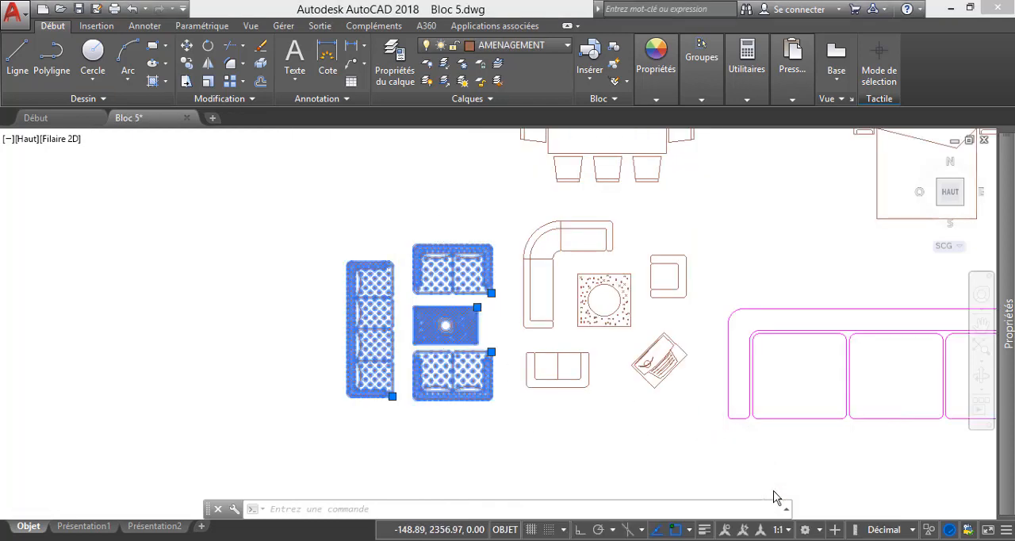
scroll(467, 242, down, 3)
scroll(522, 206, up, 4)
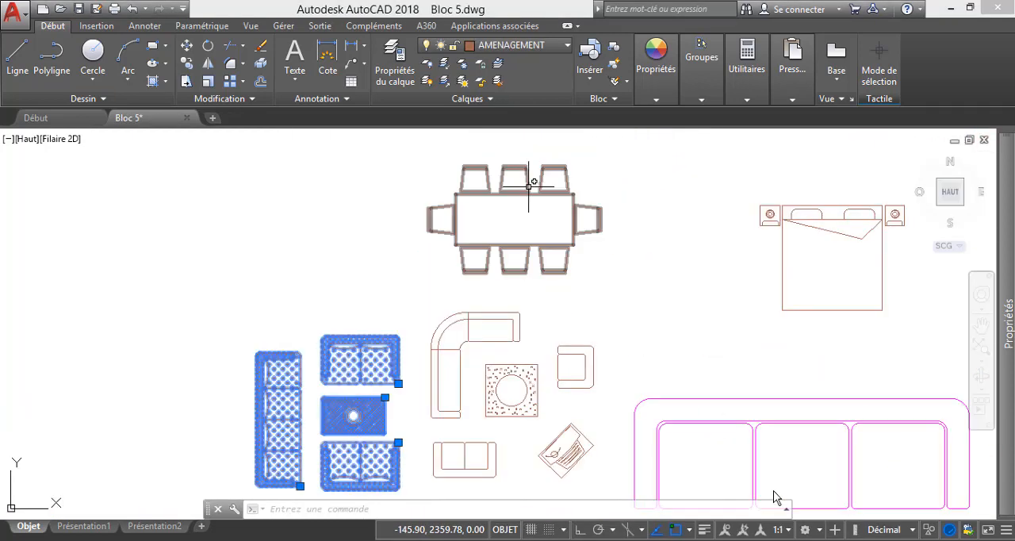
scroll(490, 228, down, 4)
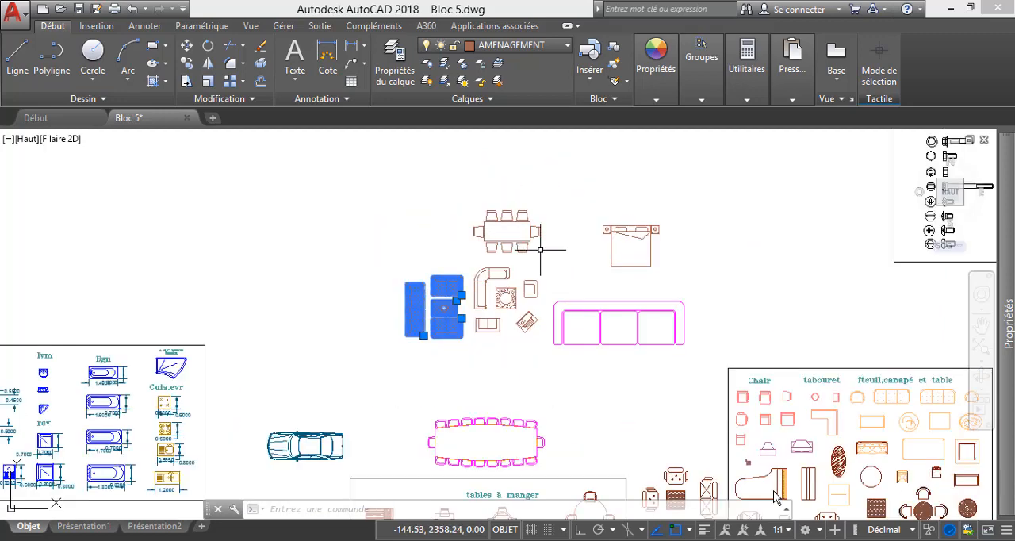
scroll(508, 234, up, 4)
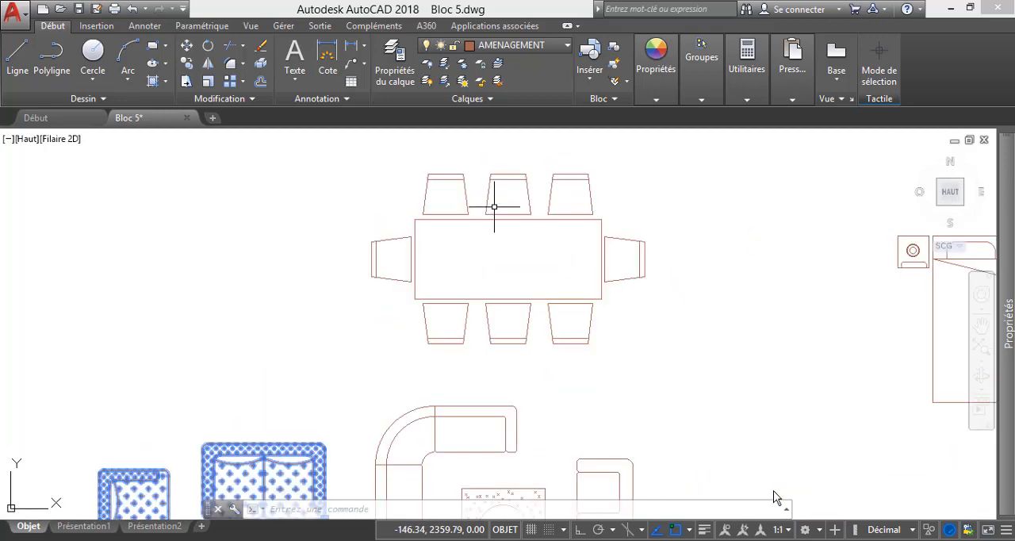
scroll(492, 210, down, 5)
scroll(491, 214, up, 5)
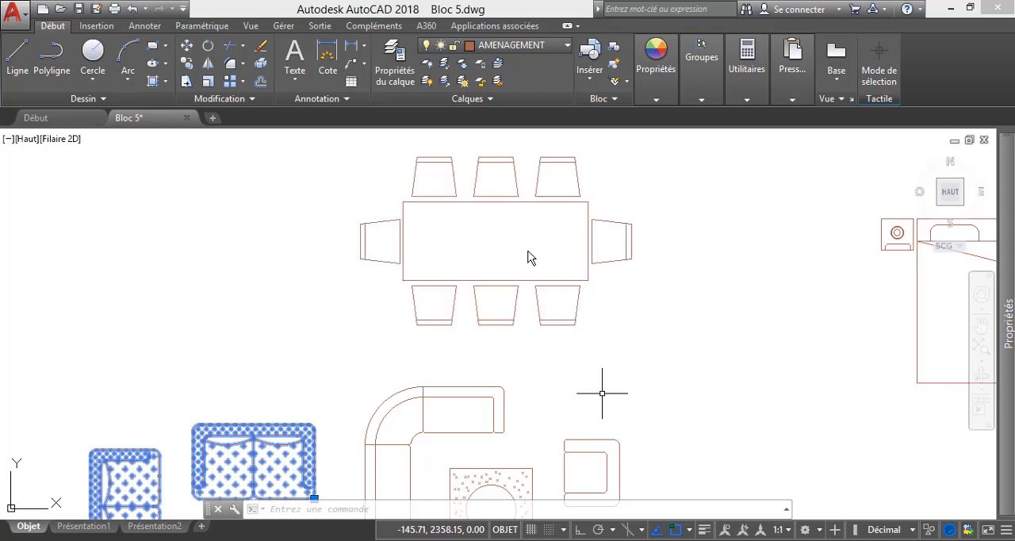
scroll(486, 284, down, 5)
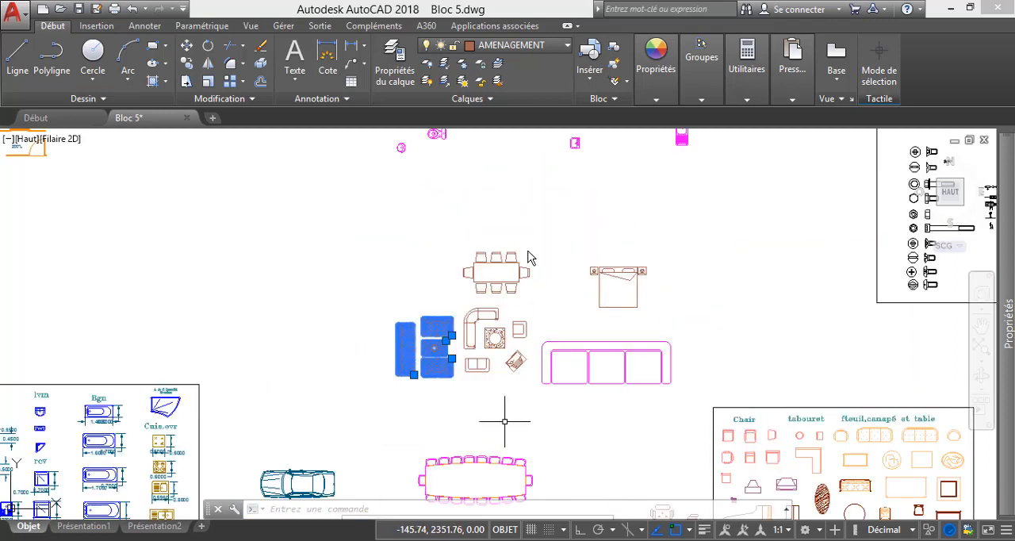
key(Escape)
key(Escape)
Examine the framed dining table blocks, the salon sets and the office desks and meeting tables in the Bloc 5.dwg library.
scroll(490, 333, down, 4)
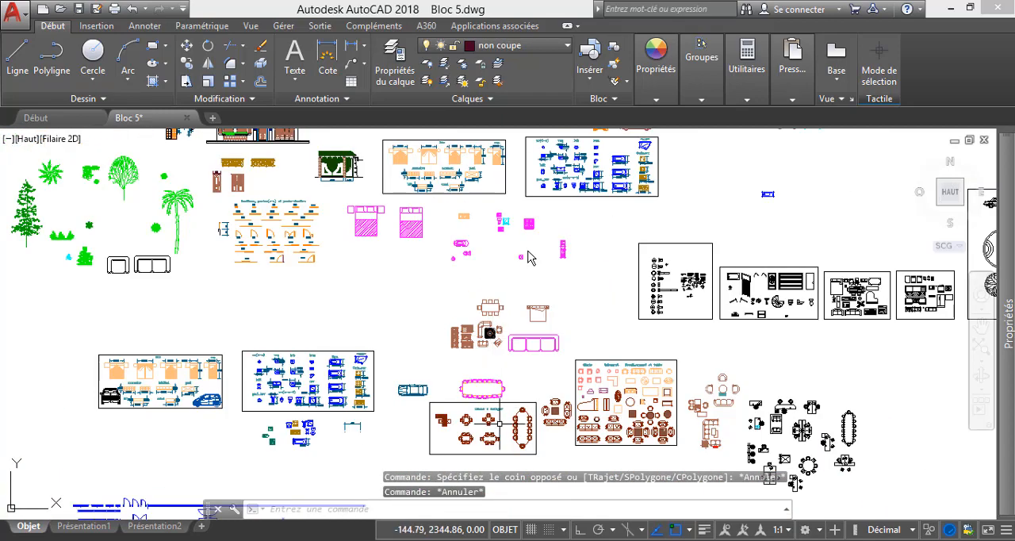
scroll(480, 441, up, 8)
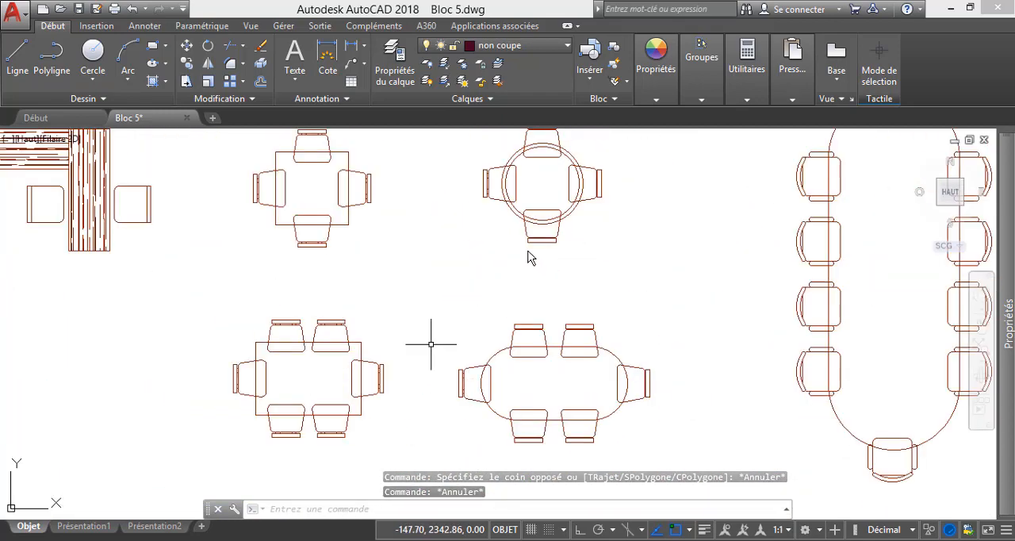
scroll(431, 344, down, 7)
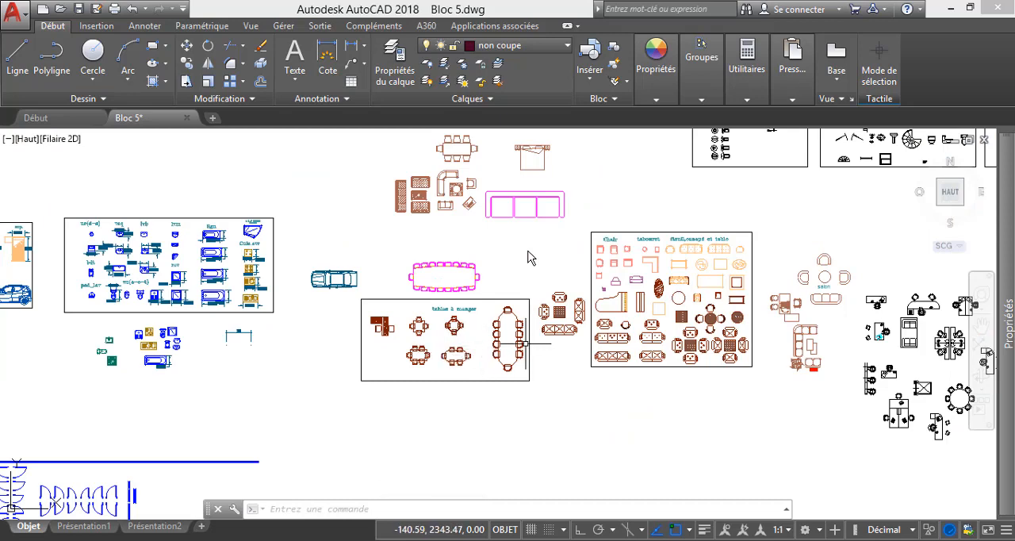
scroll(529, 257, down, 4)
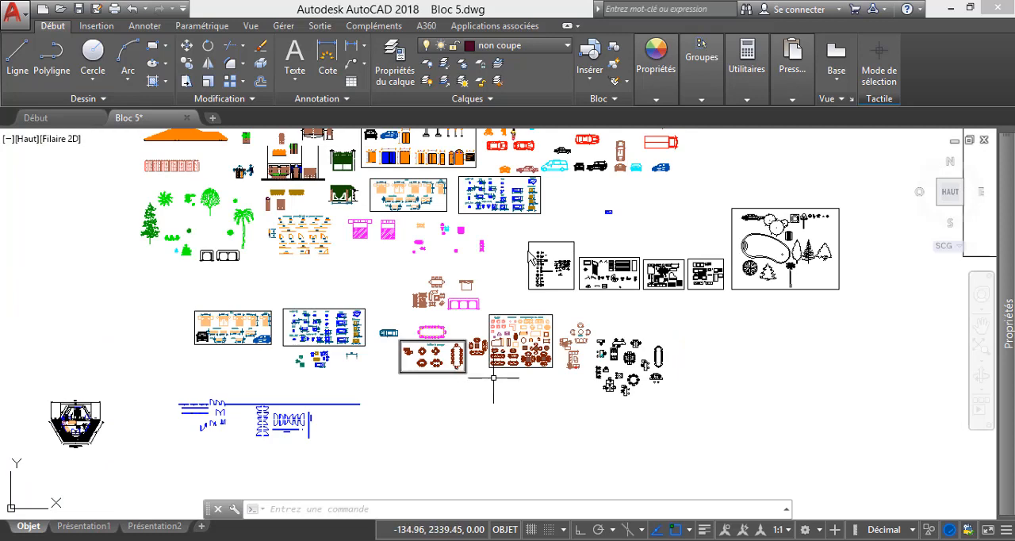
scroll(529, 253, up, 5)
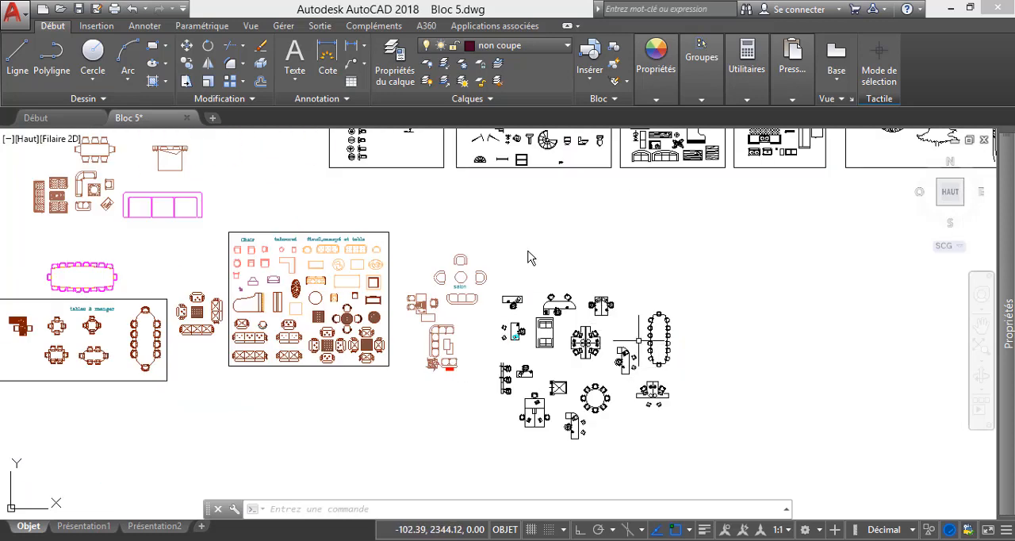
scroll(530, 256, up, 2)
scroll(530, 257, down, 2)
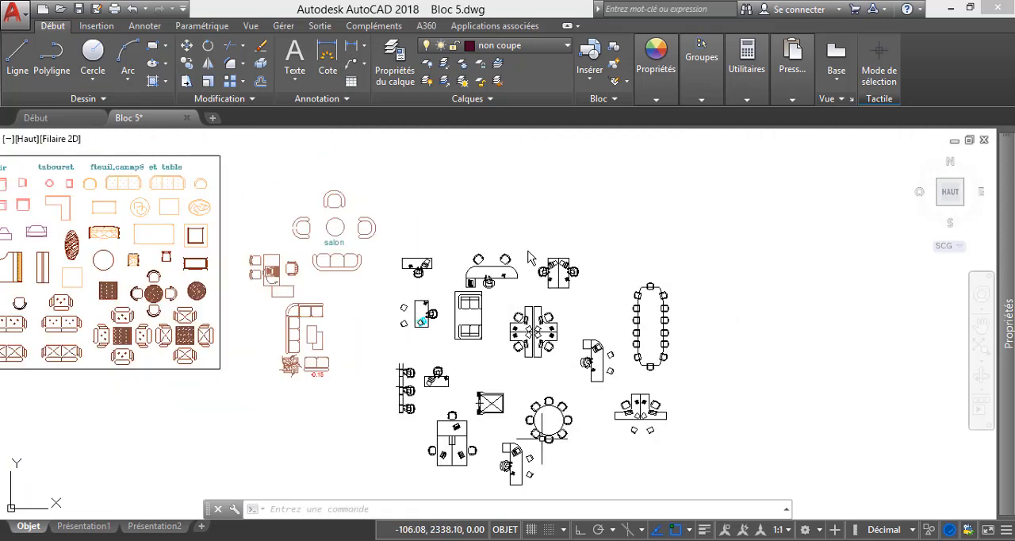
scroll(530, 258, up, 3)
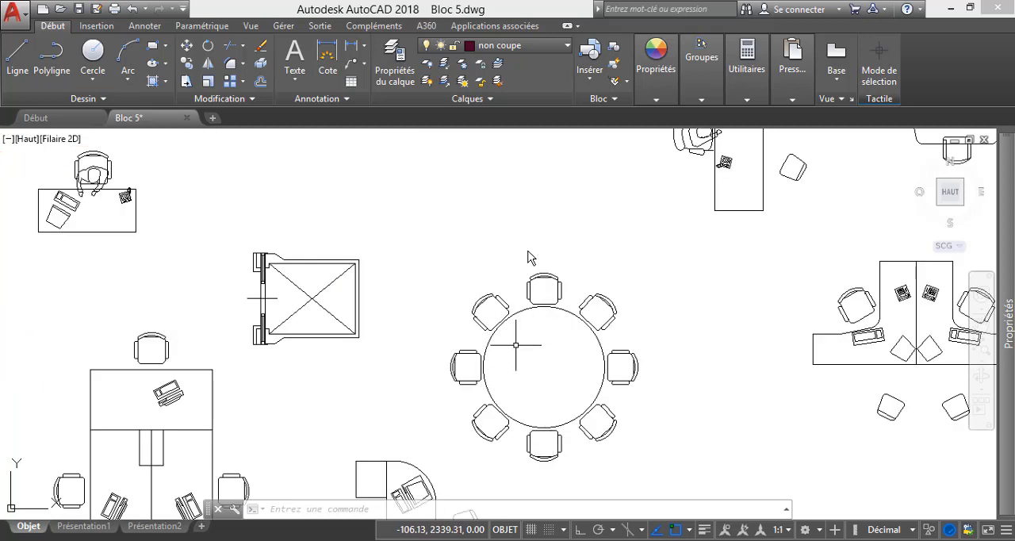
scroll(530, 258, down, 3)
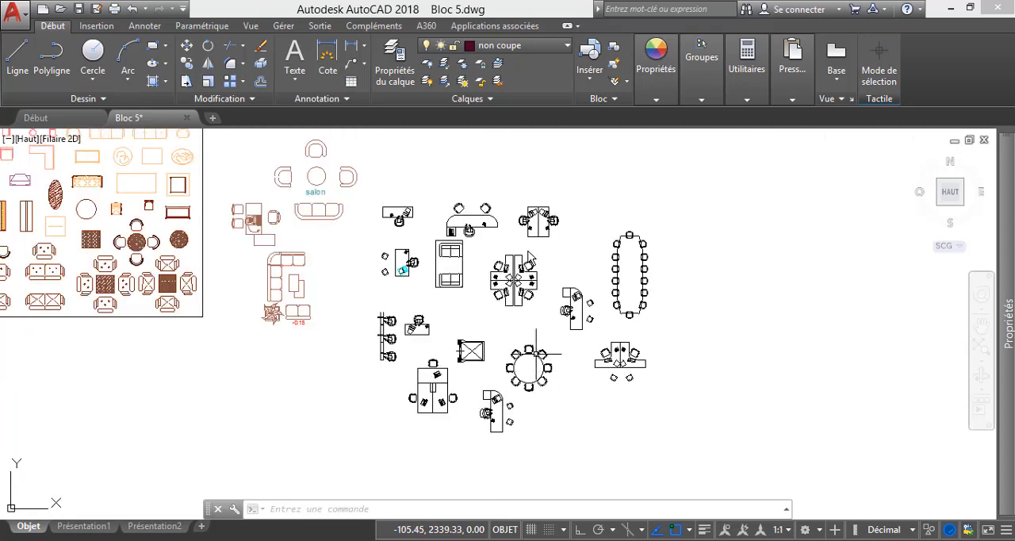
scroll(500, 337, down, 4)
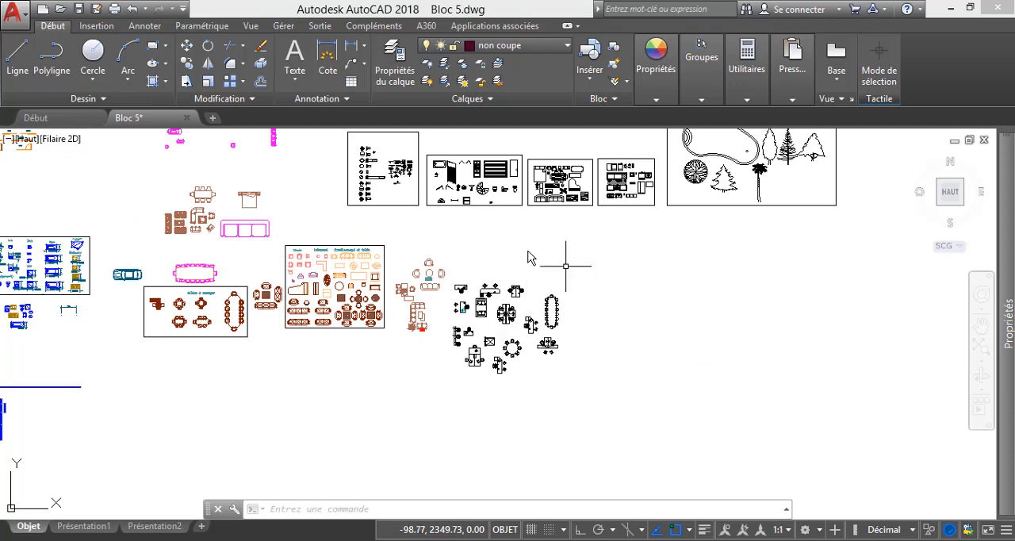
Switch to the AMMENAGEMENT.dwg library and locate its wood-grain dining table blocks.
click(639, 488)
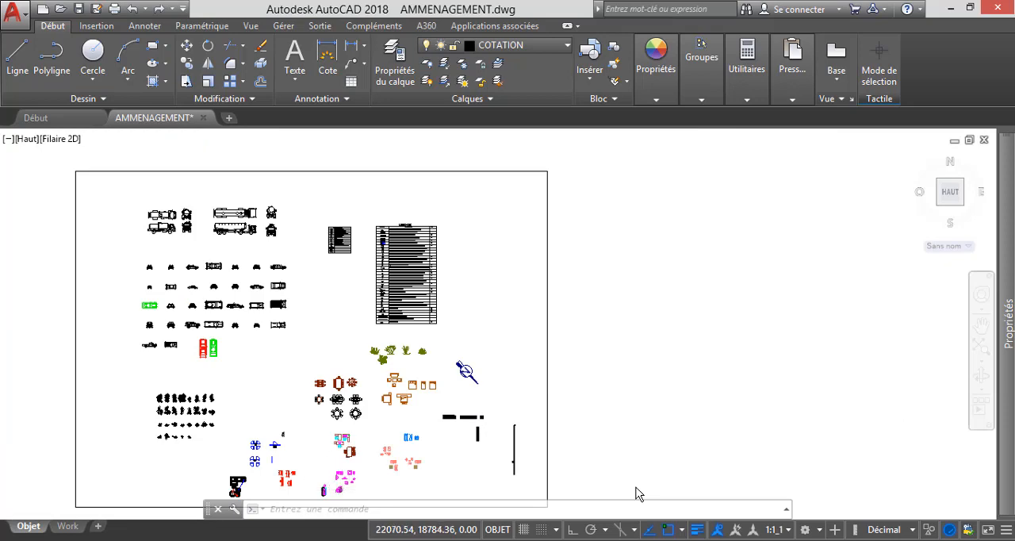
scroll(355, 404, up, 4)
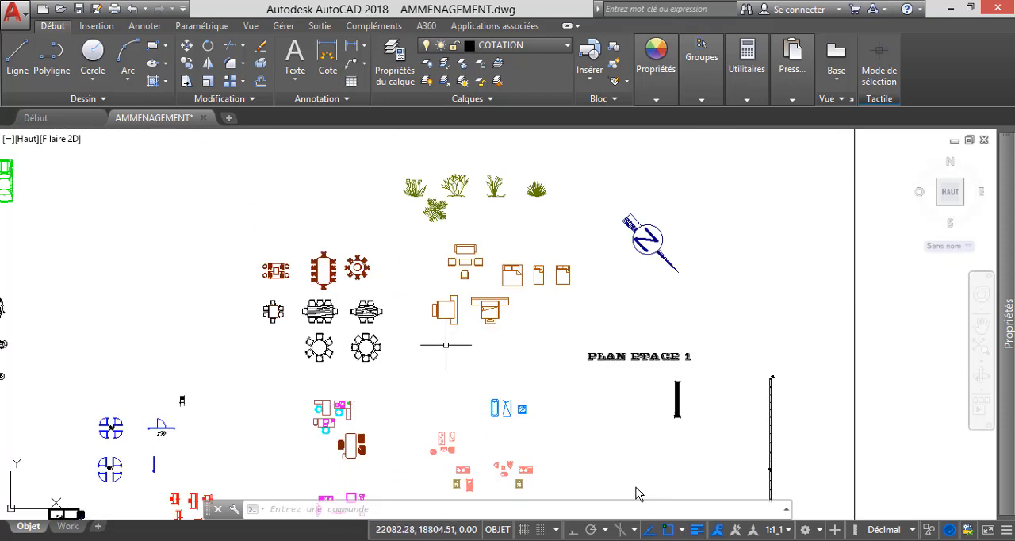
scroll(309, 312, up, 5)
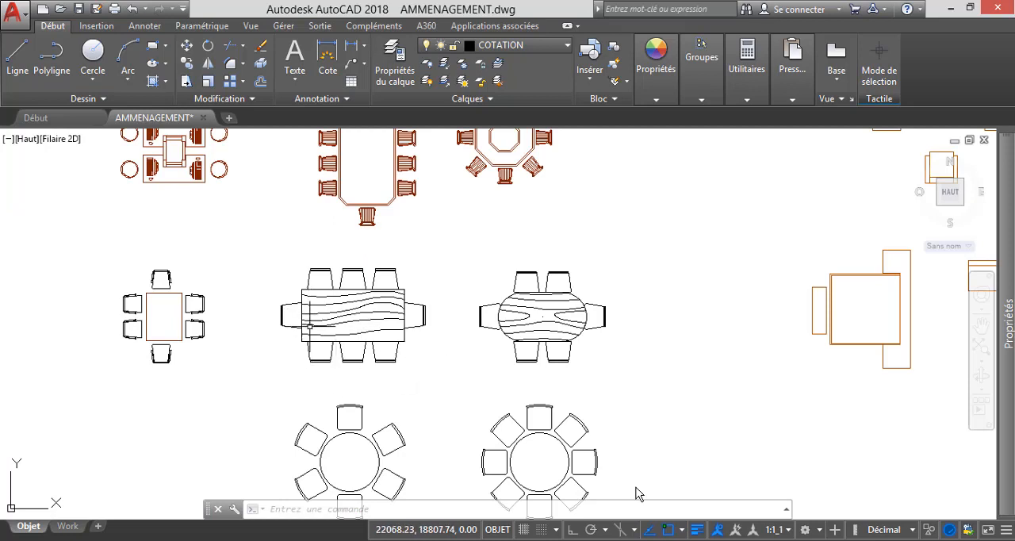
scroll(328, 325, up, 2)
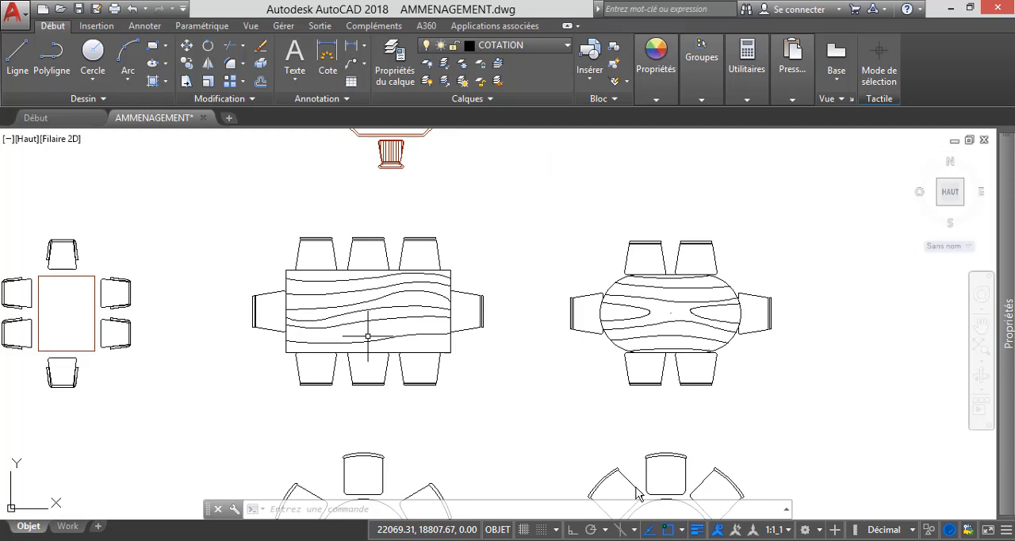
Copy the rectangular wood-grain dining table with eight chairs to the clipboard and return to Formation AutoCAD.dwg.
click(234, 215)
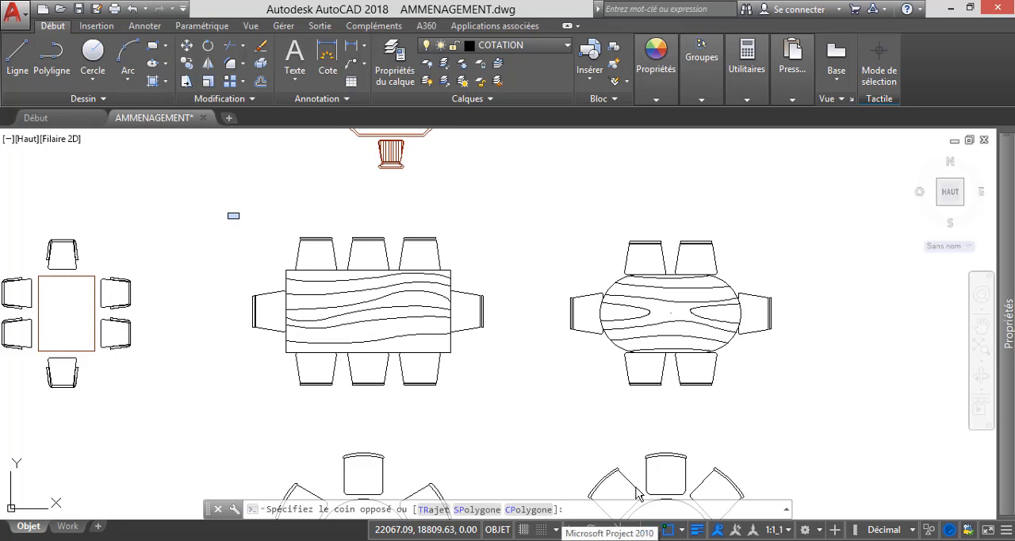
key(Escape)
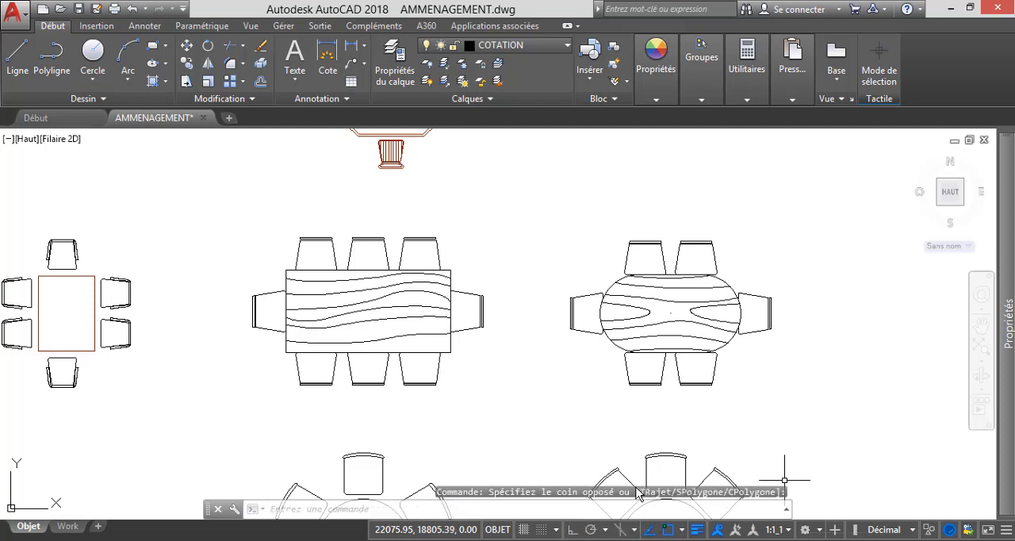
click(223, 220)
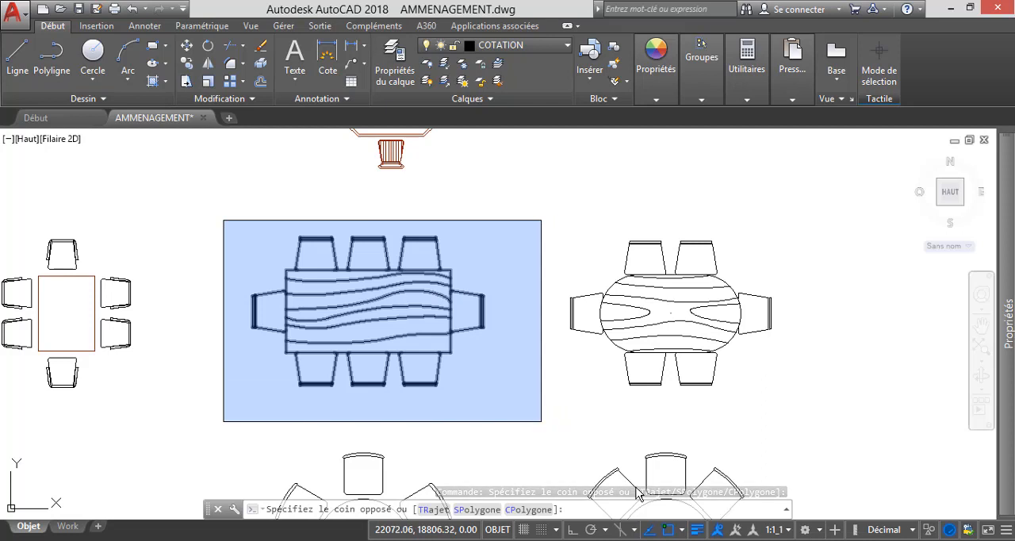
click(541, 422)
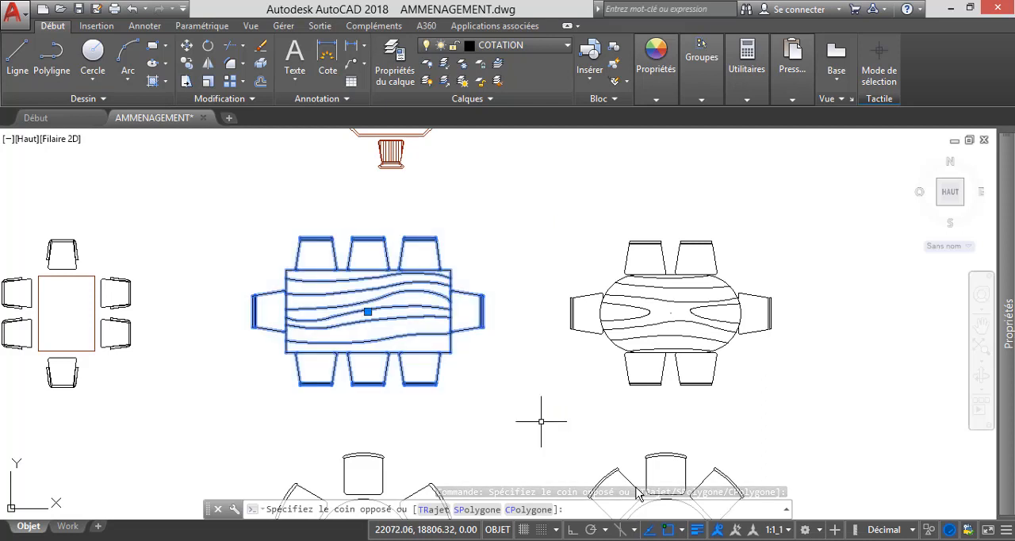
right_click(638, 493)
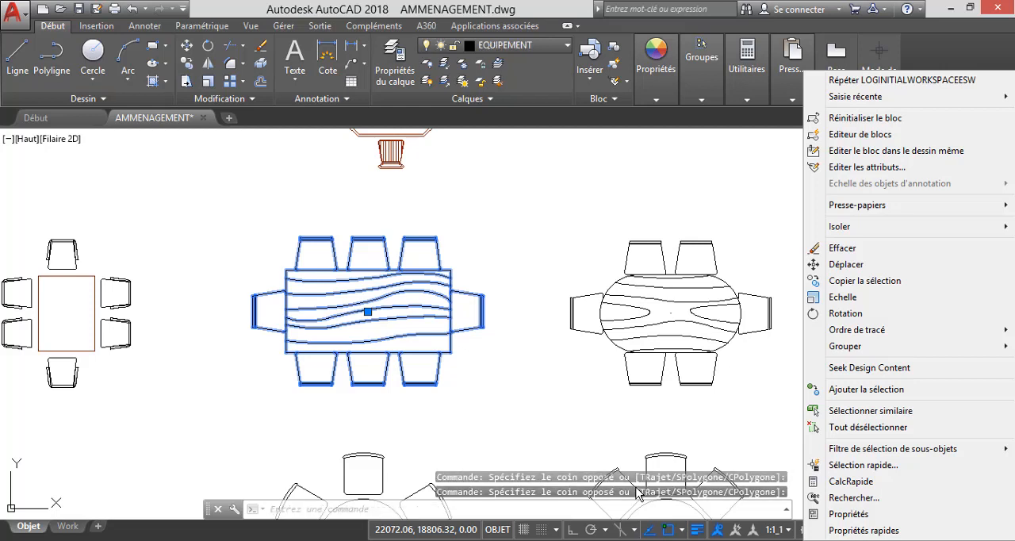
mouse_move(857, 206)
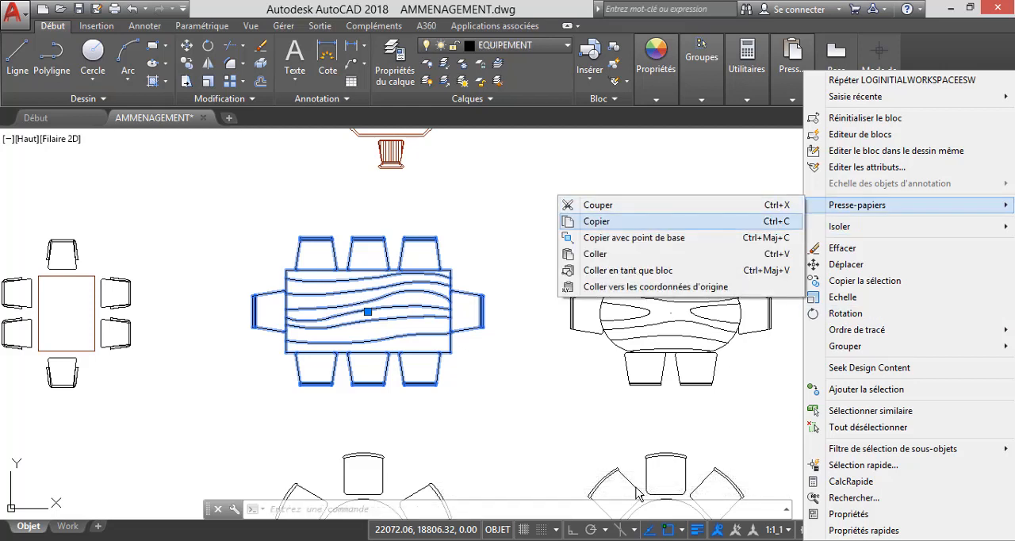
click(596, 222)
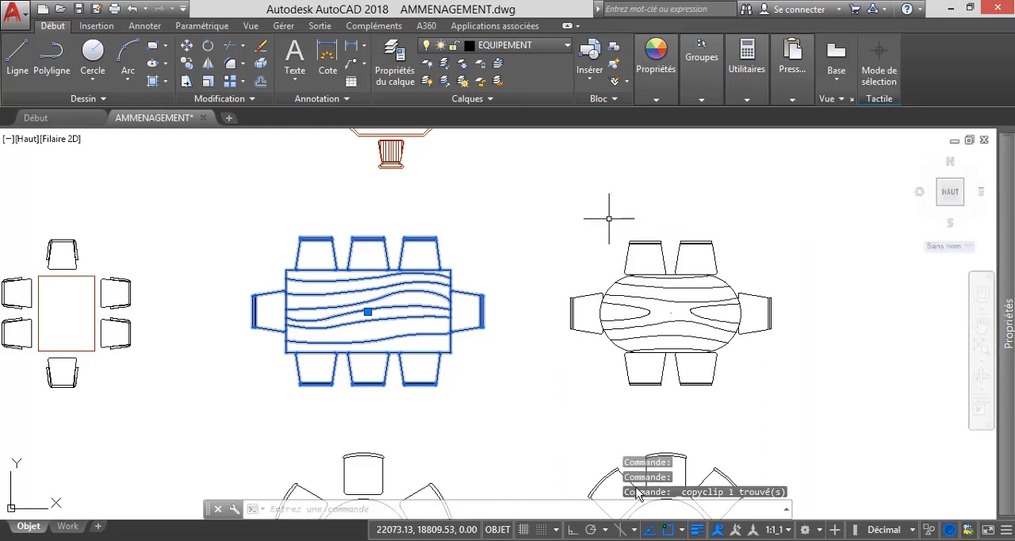
mouse_move(641, 540)
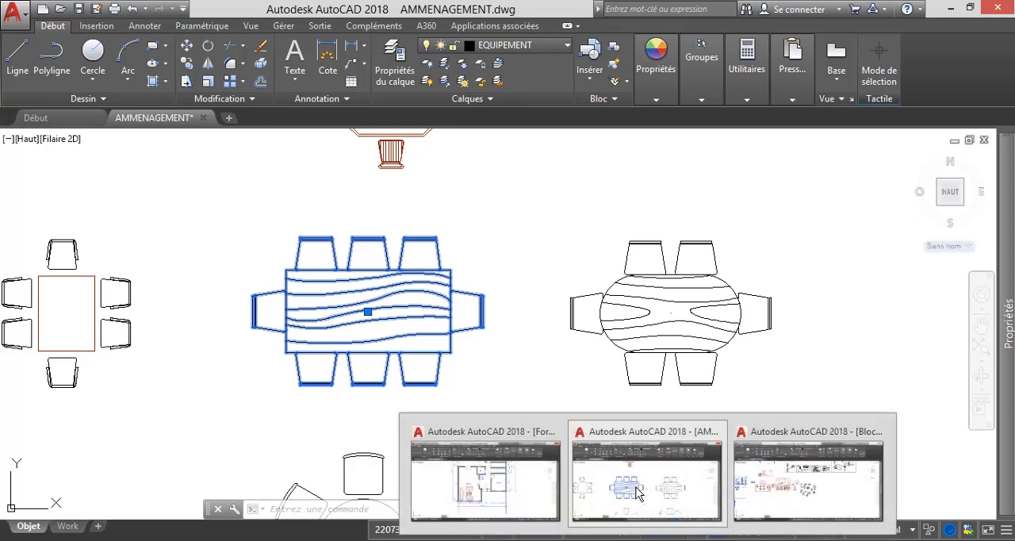
click(514, 492)
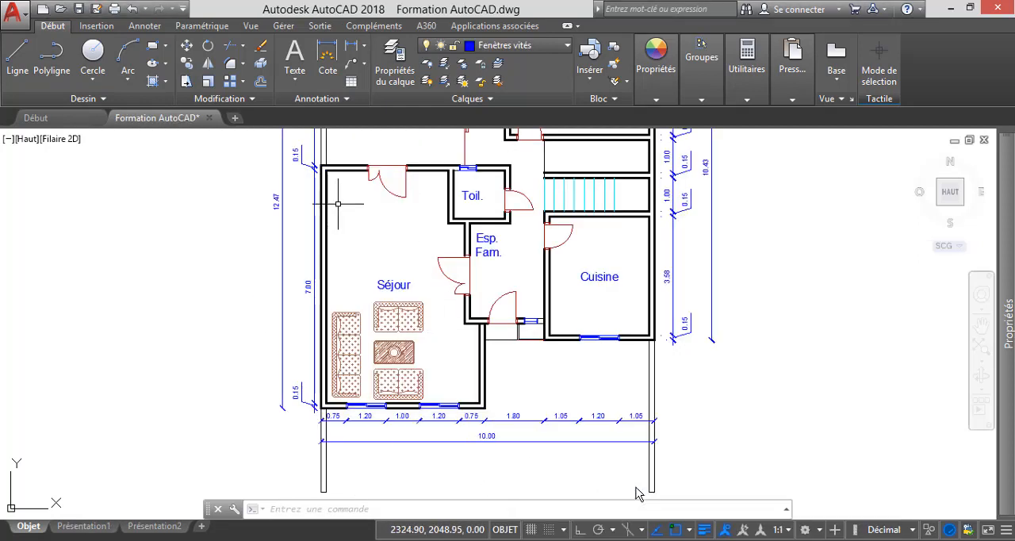
Try the copied rectangular dining table with eight chairs in the Séjour above the sofas, and delete it.
right_click(361, 215)
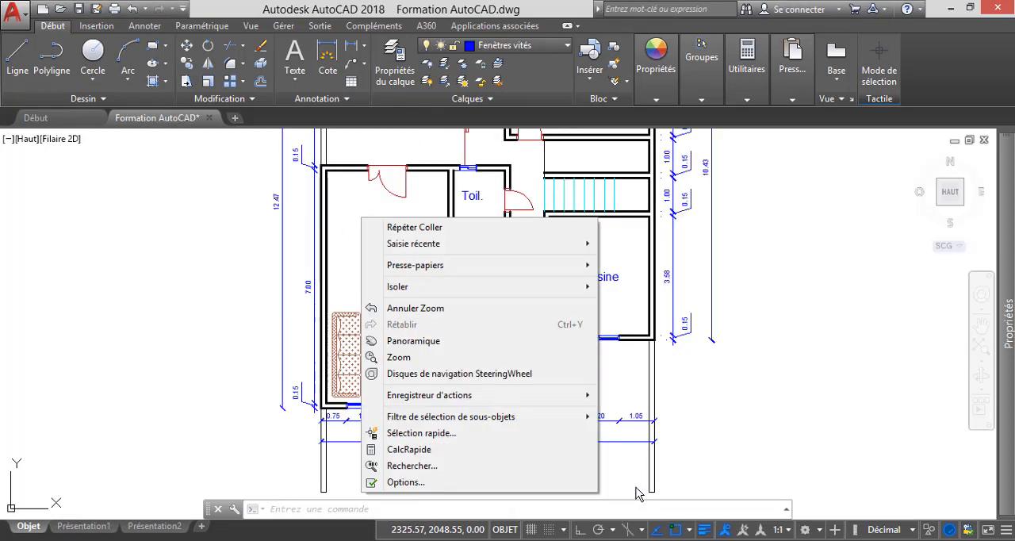
mouse_move(415, 266)
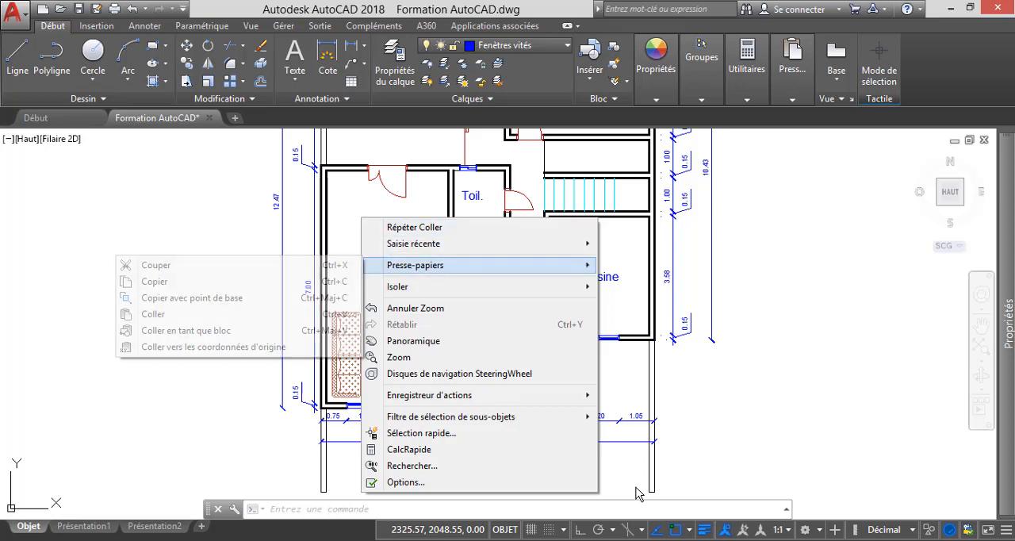
click(153, 315)
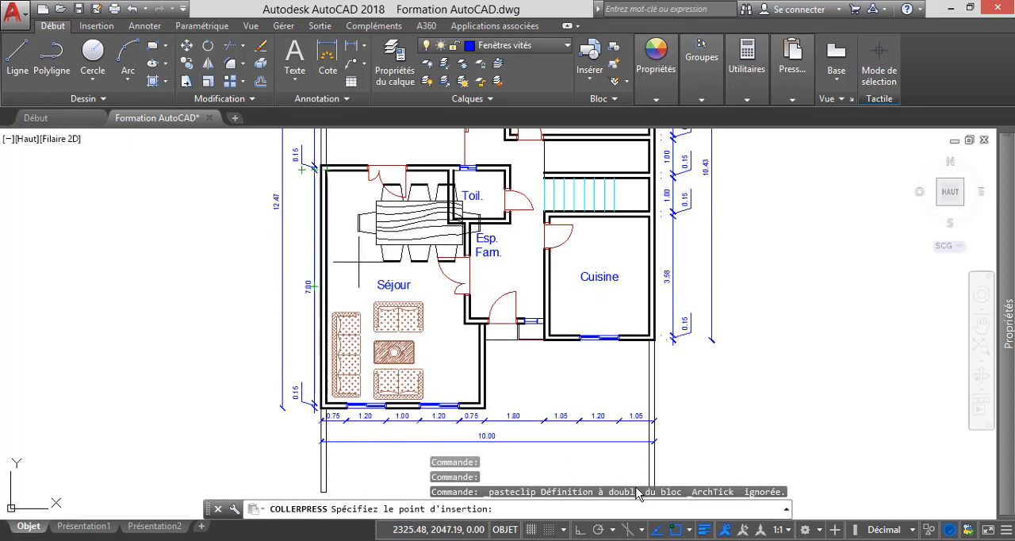
scroll(354, 253, up, 2)
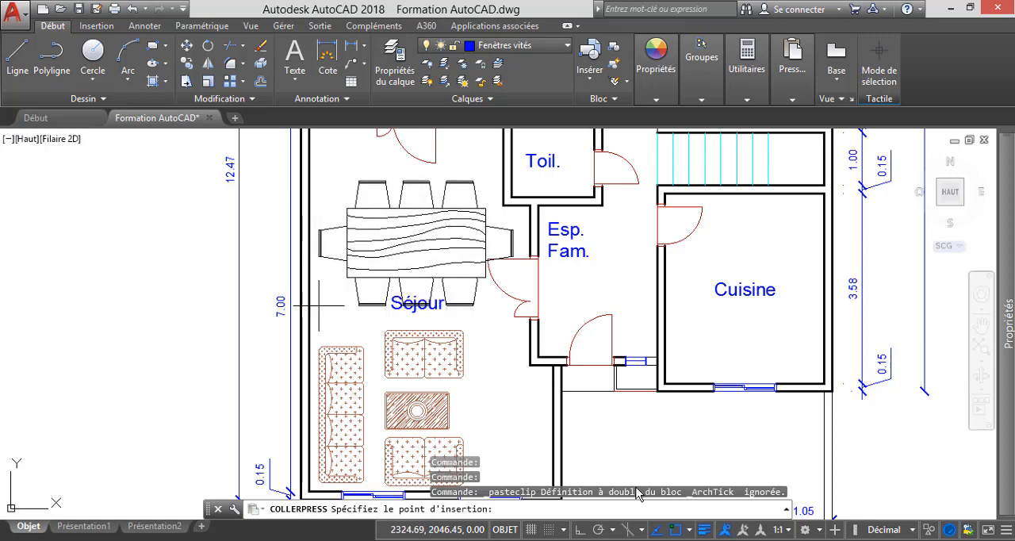
scroll(313, 291, down, 5)
scroll(301, 313, up, 5)
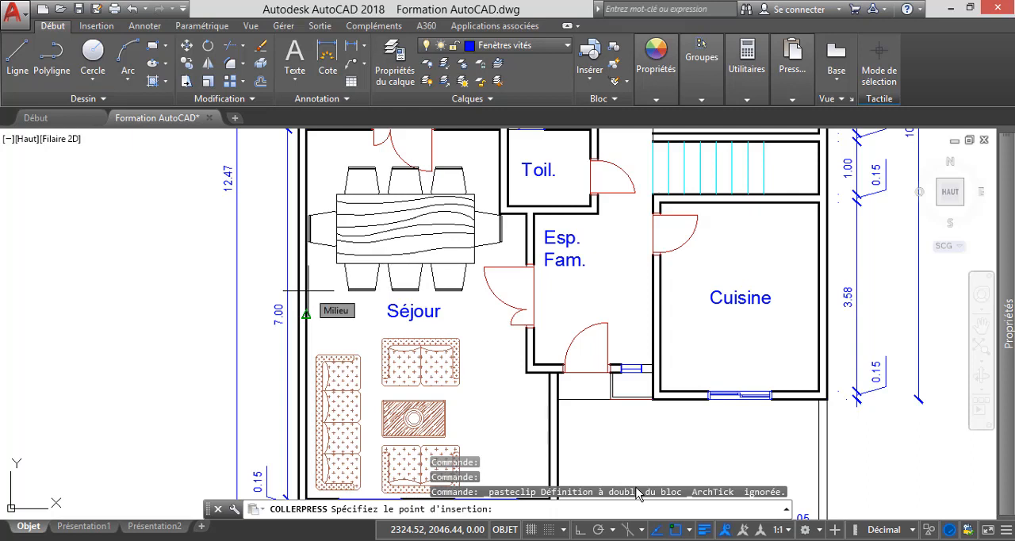
click(306, 315)
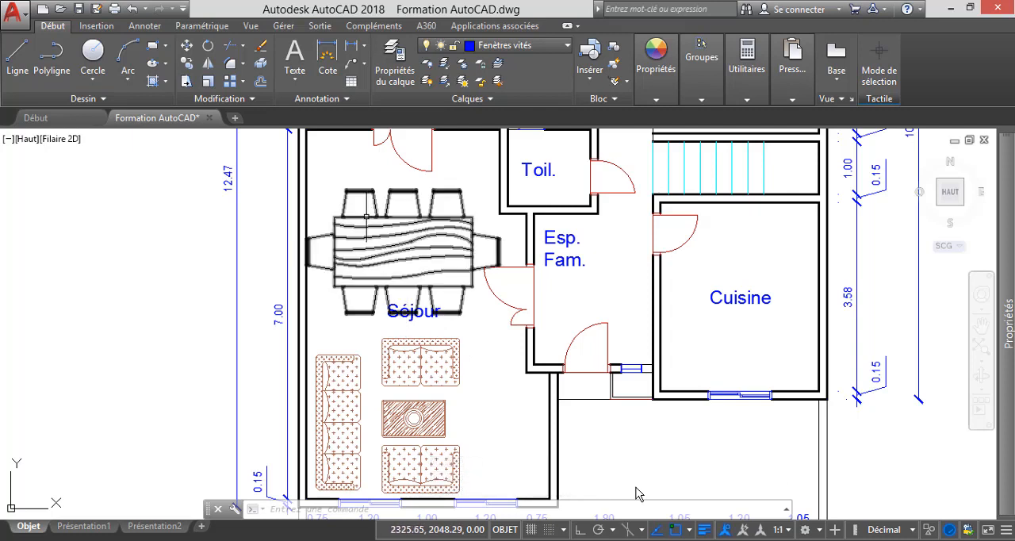
click(367, 216)
key(Delete)
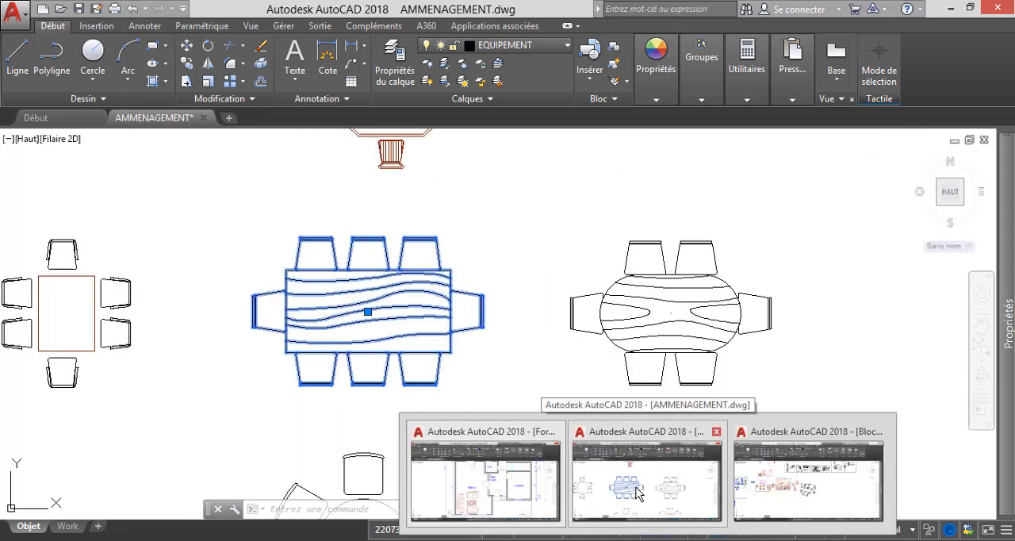
Switch to the AMMENAGEMENT.dwg library and clear the selection of the rectangular dining table.
click(635, 494)
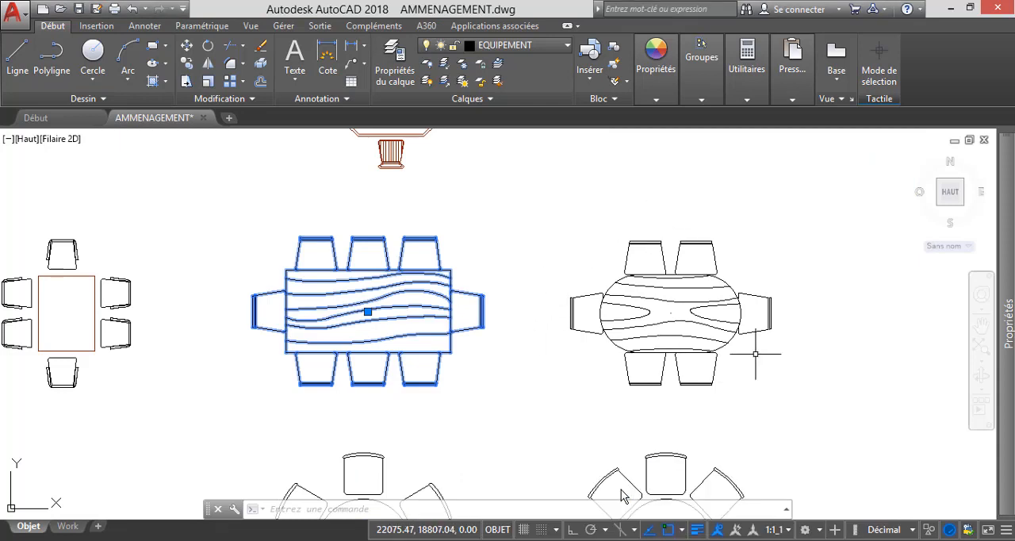
key(ctrl+c)
click(548, 217)
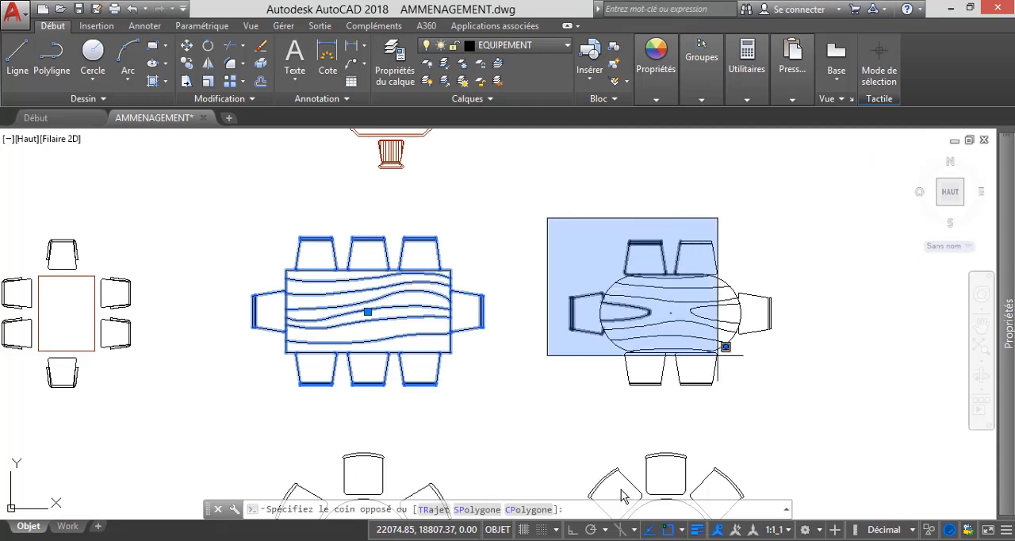
key(Escape)
key(Escape)
key(Escape)
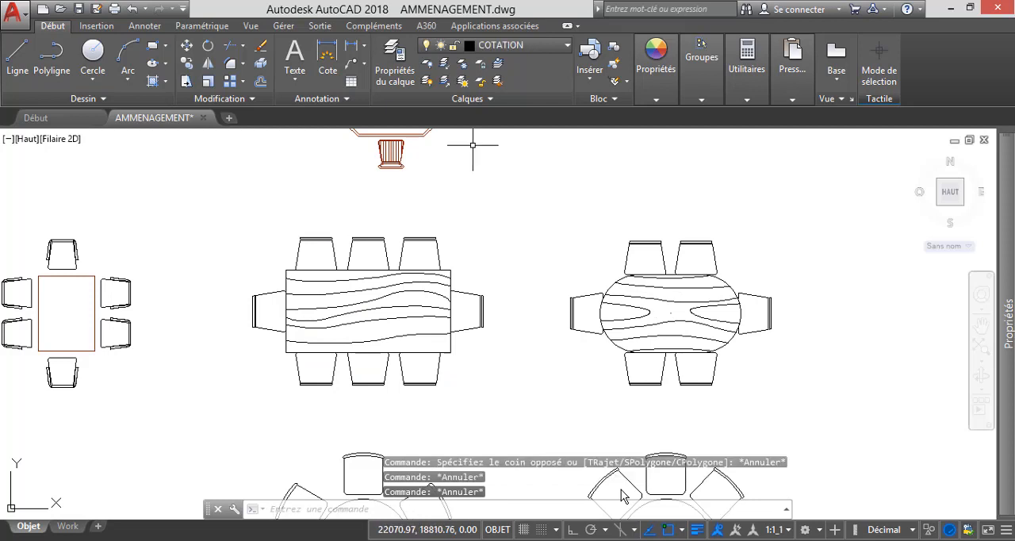
Copy the whole oval wood-grain dining table with its six chairs to the clipboard.
click(525, 214)
click(860, 411)
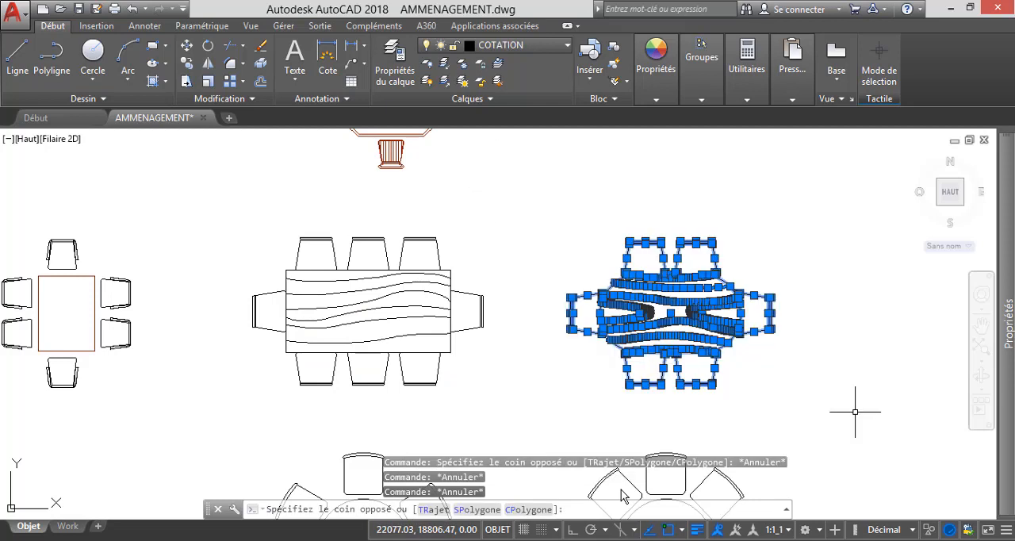
right_click(539, 389)
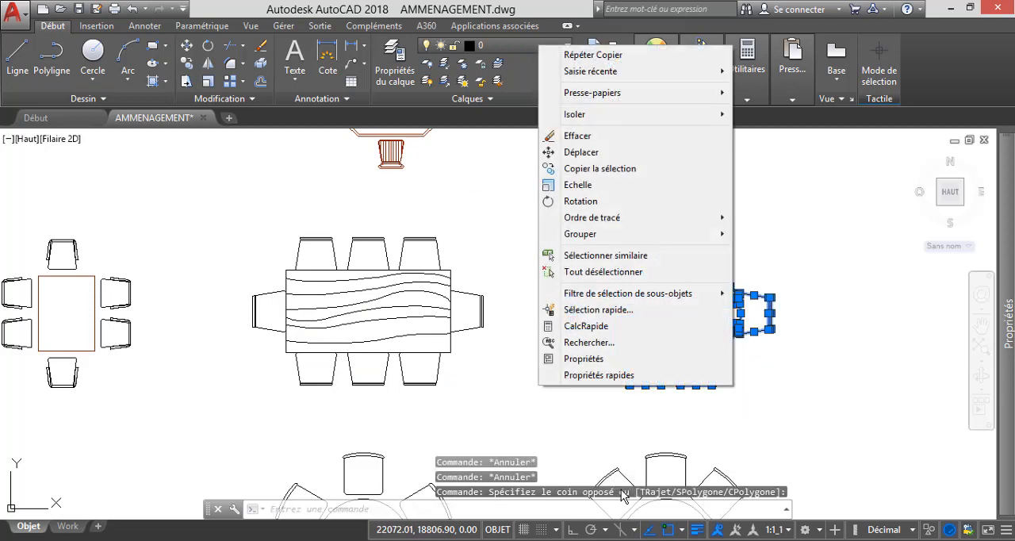
mouse_move(593, 93)
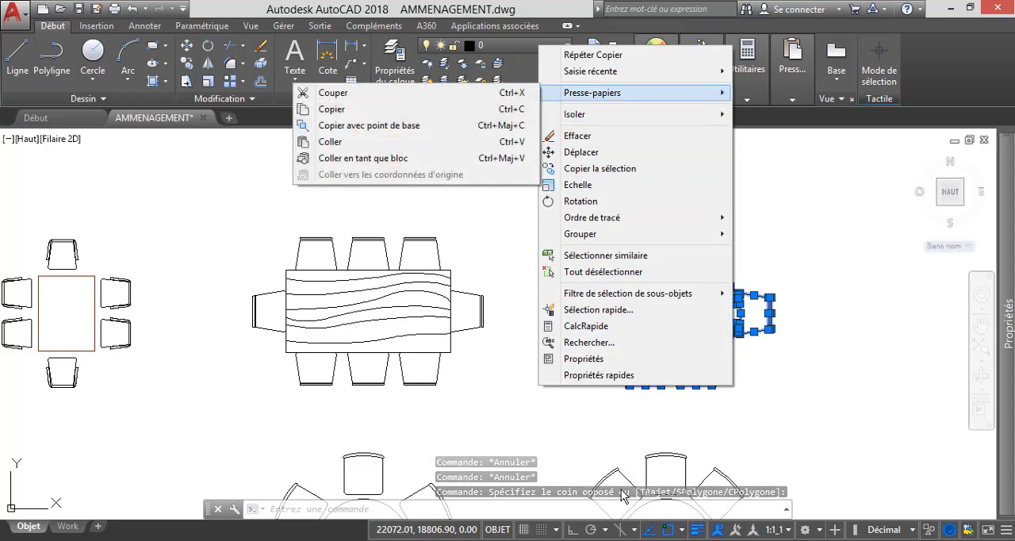
click(332, 109)
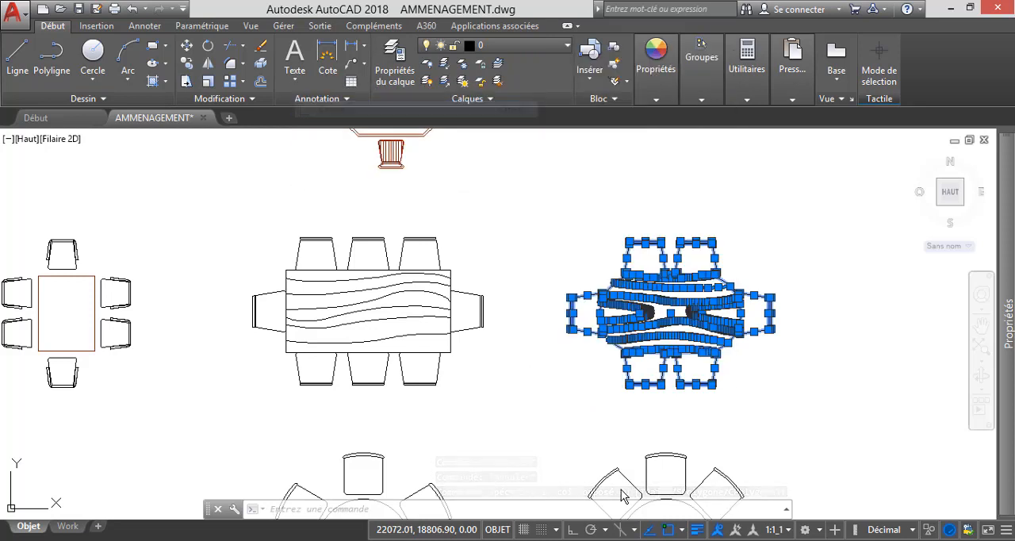
Switch to Formation AutoCAD.dwg and paste the oval dining table with six chairs into the Séjour above the sofa set.
mouse_move(623, 496)
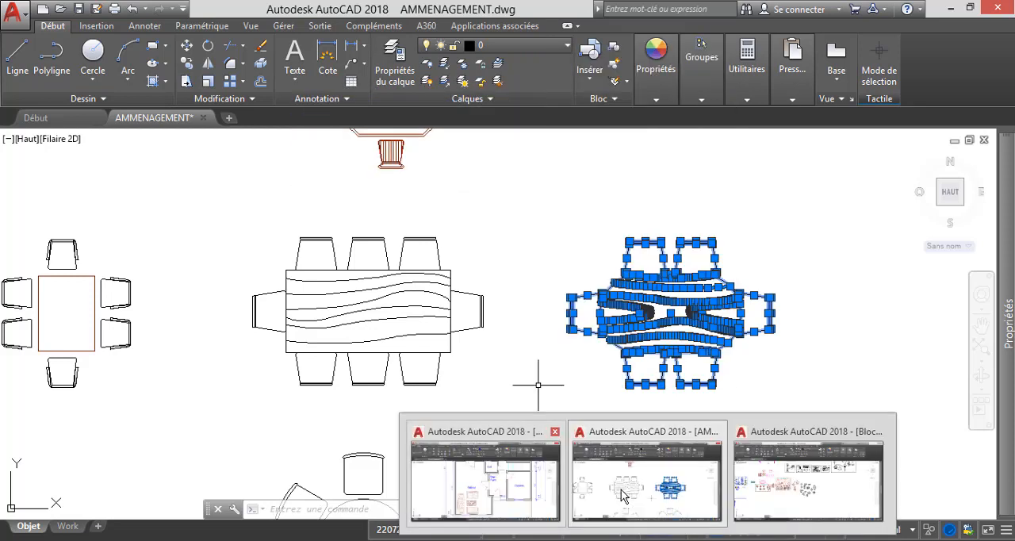
click(486, 476)
right_click(363, 226)
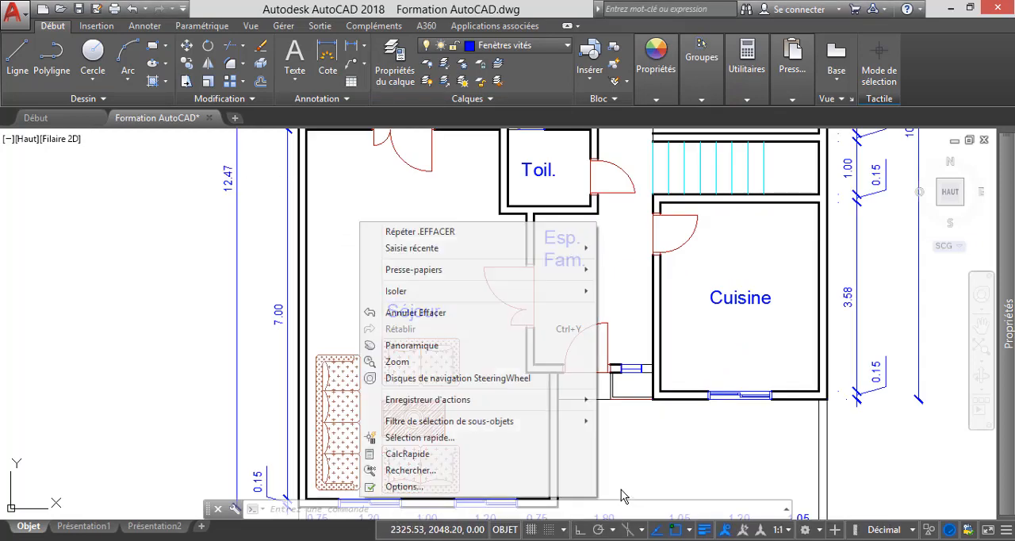
mouse_move(413, 269)
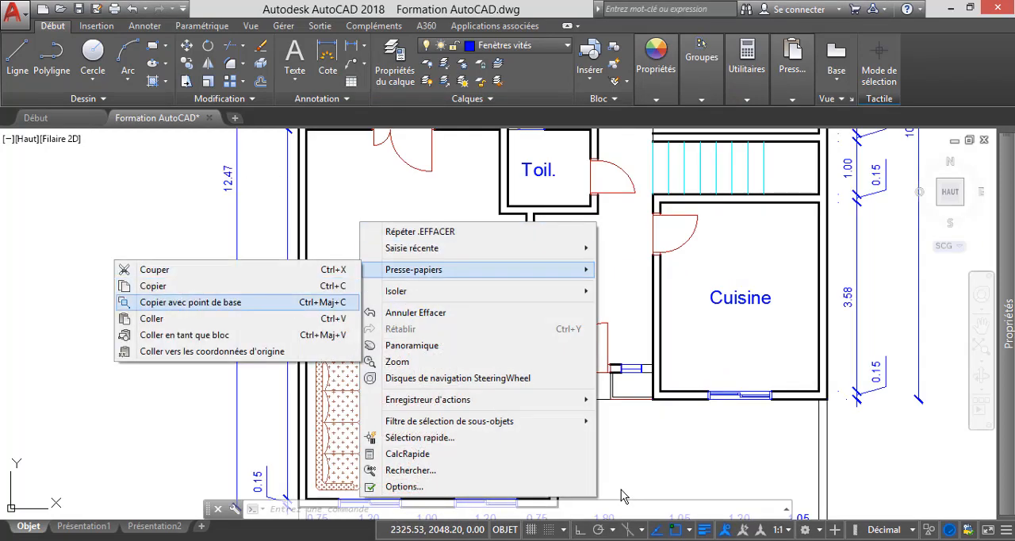
click(152, 318)
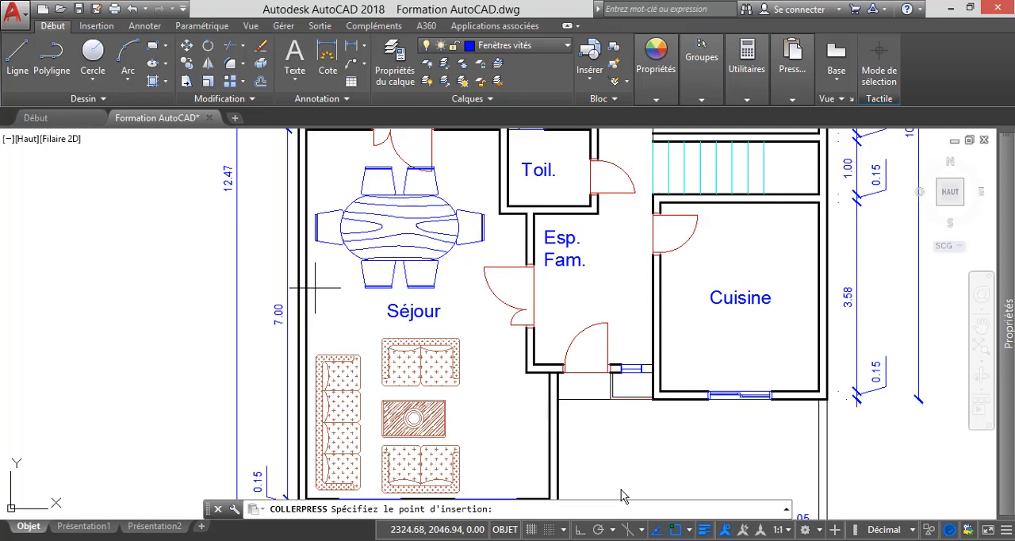
click(316, 288)
scroll(397, 349, down, 2)
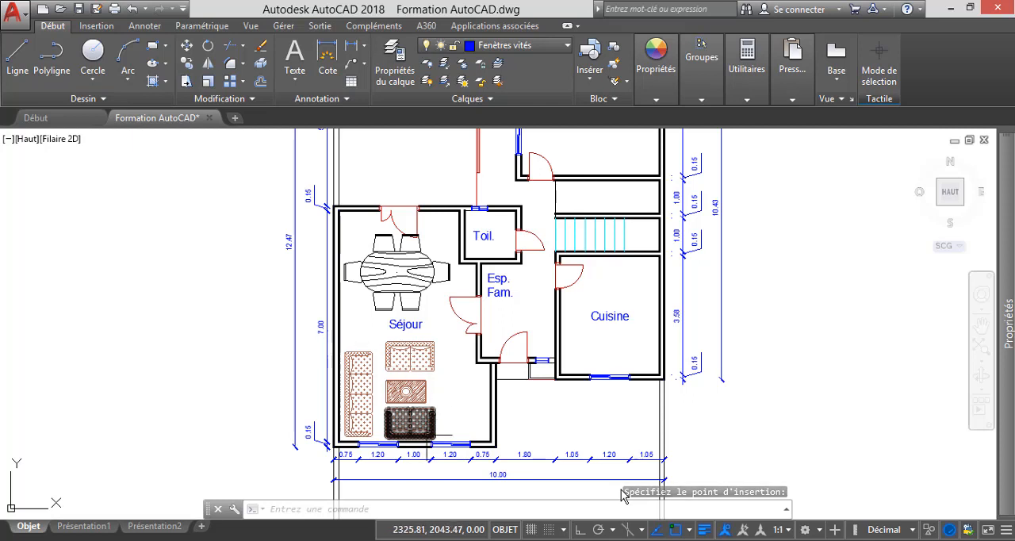
Bring the ground-floor Chambre into view, and switch to AMMENAGEMENT.dwg to clear the oval dining table selection.
click(429, 418)
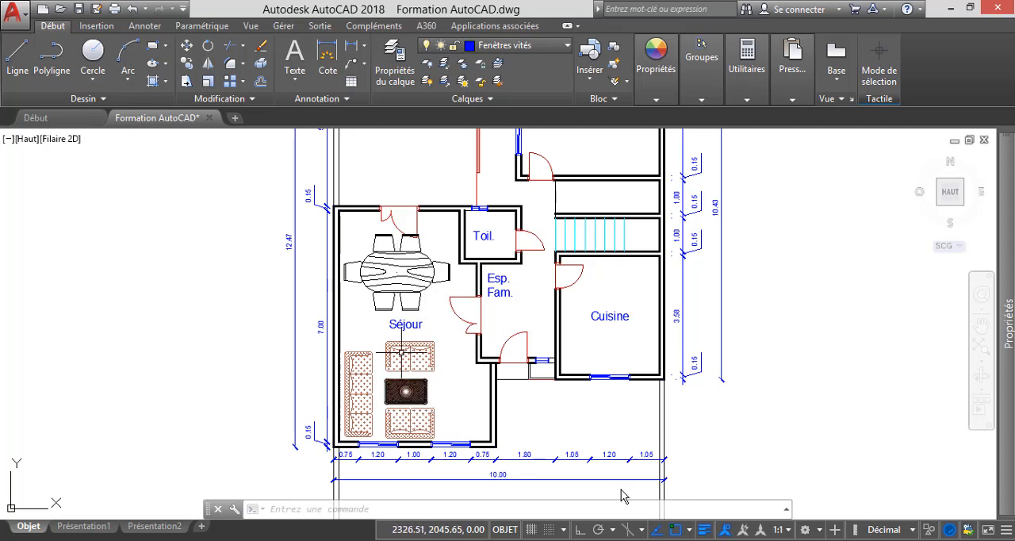
scroll(406, 381, down, 3)
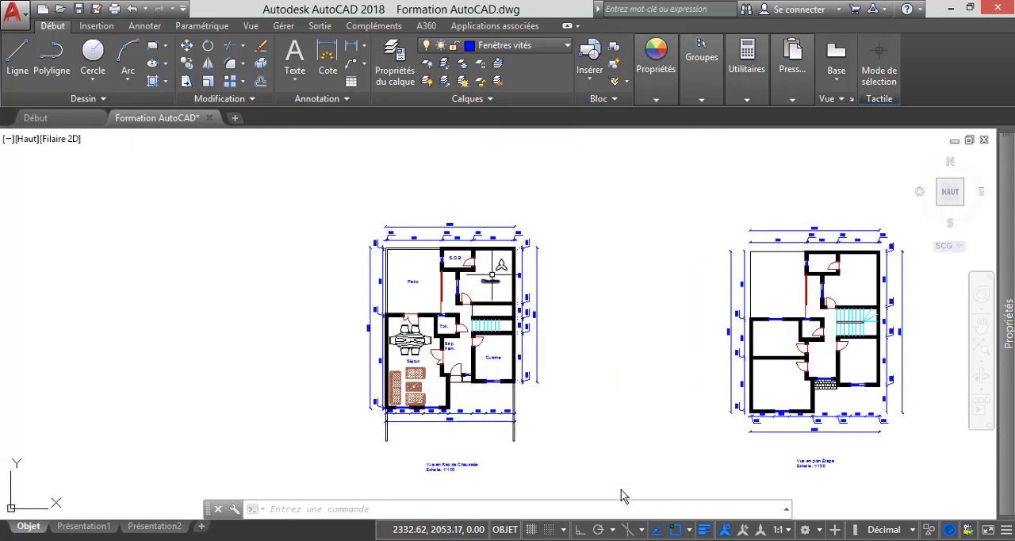
scroll(488, 278, up, 5)
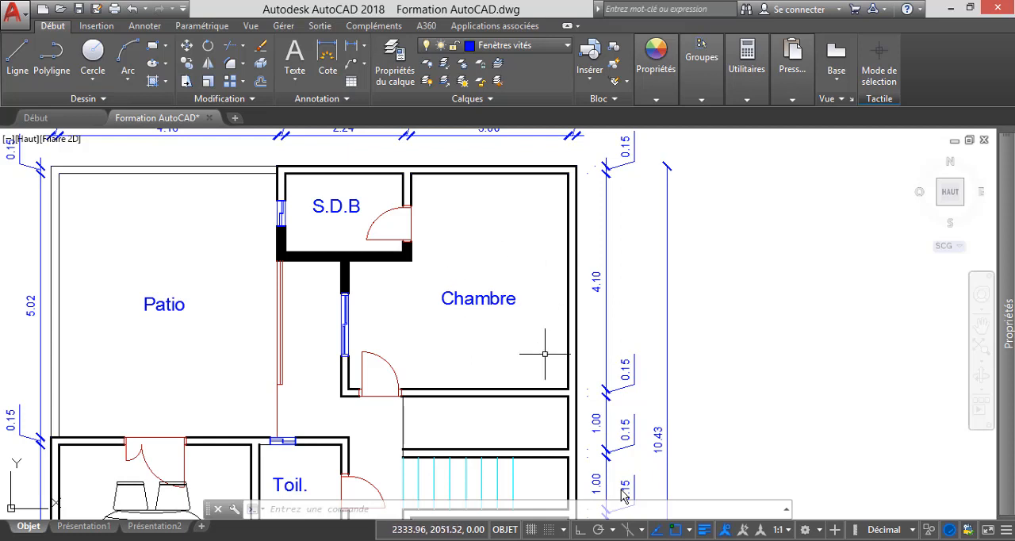
mouse_move(639, 540)
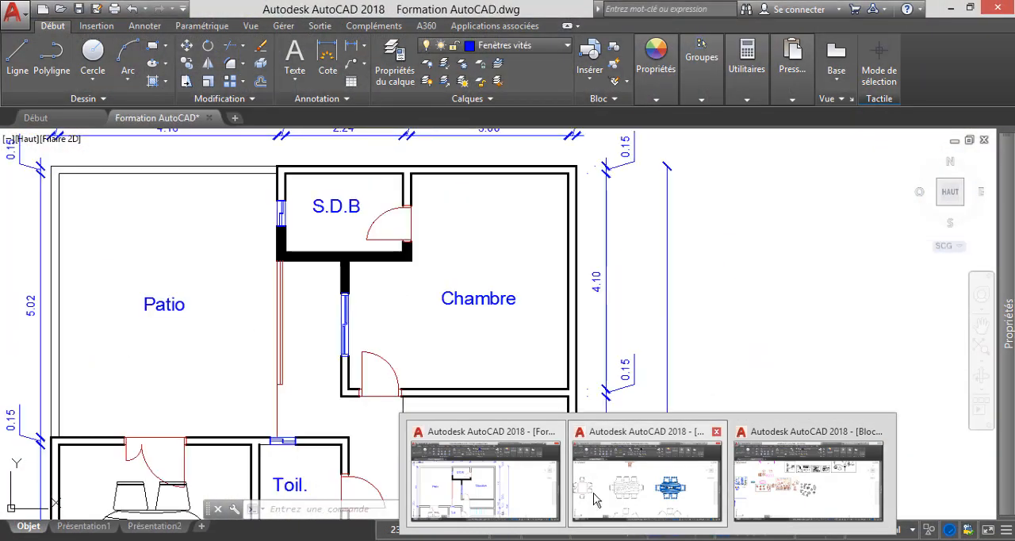
click(596, 496)
key(ctrl+c)
key(Escape)
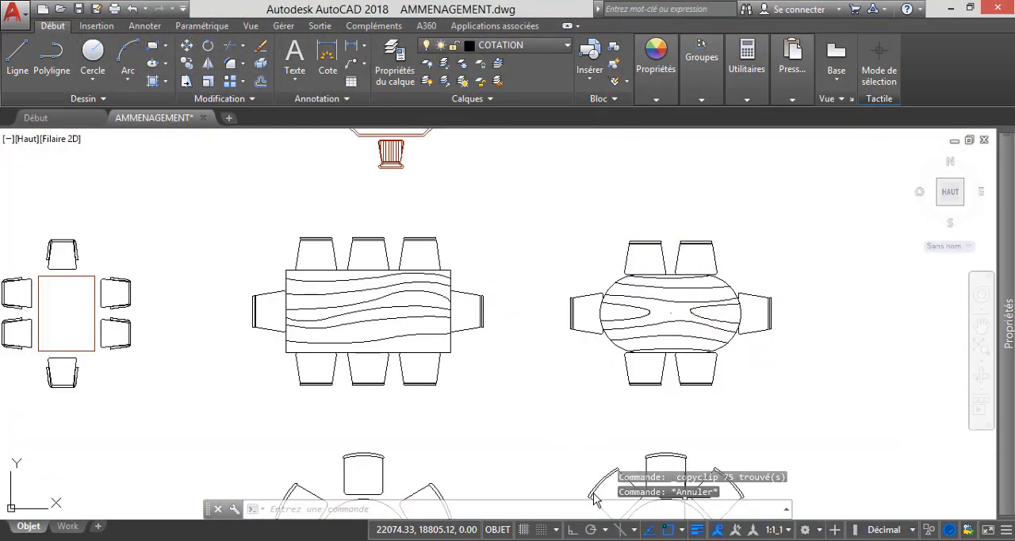
Switch to the Bloc 5.dwg library and copy the double bed block with two bedside tables to the clipboard.
mouse_move(638, 539)
click(782, 505)
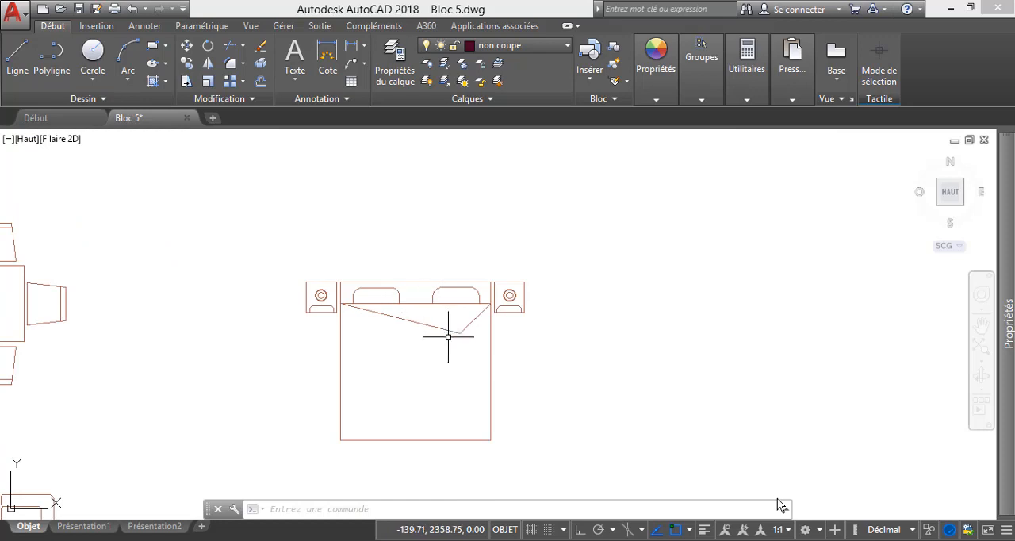
scroll(449, 336, down, 2)
click(330, 261)
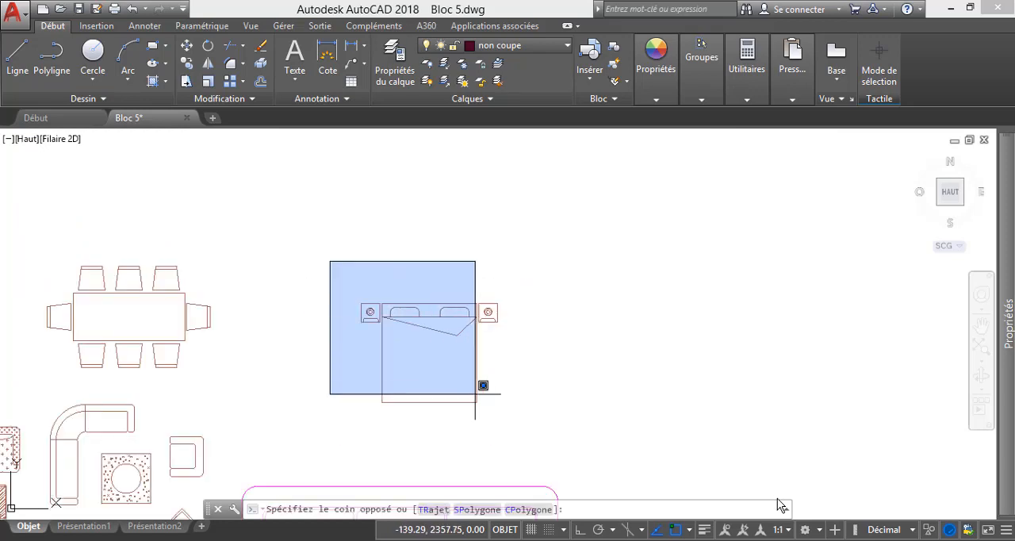
click(534, 437)
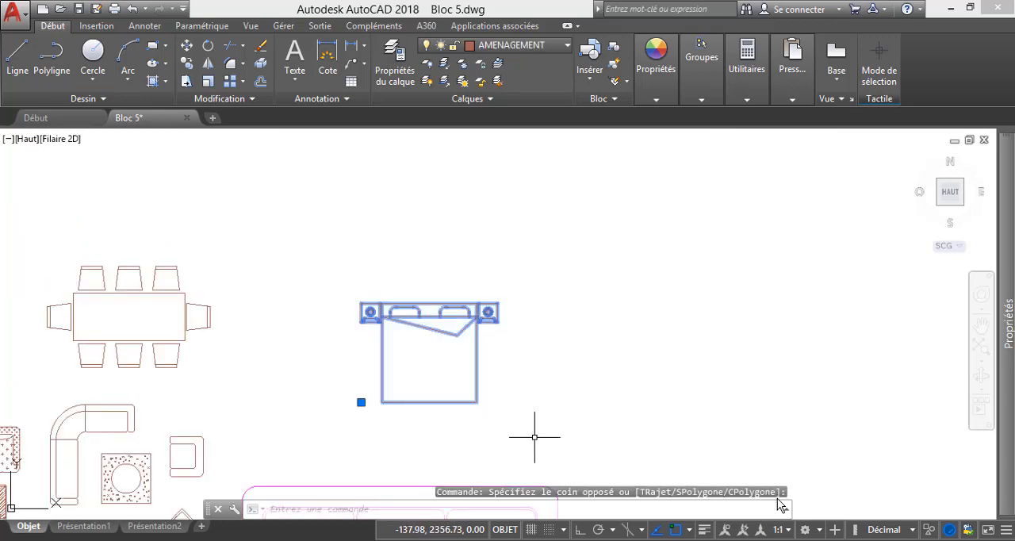
right_click(514, 378)
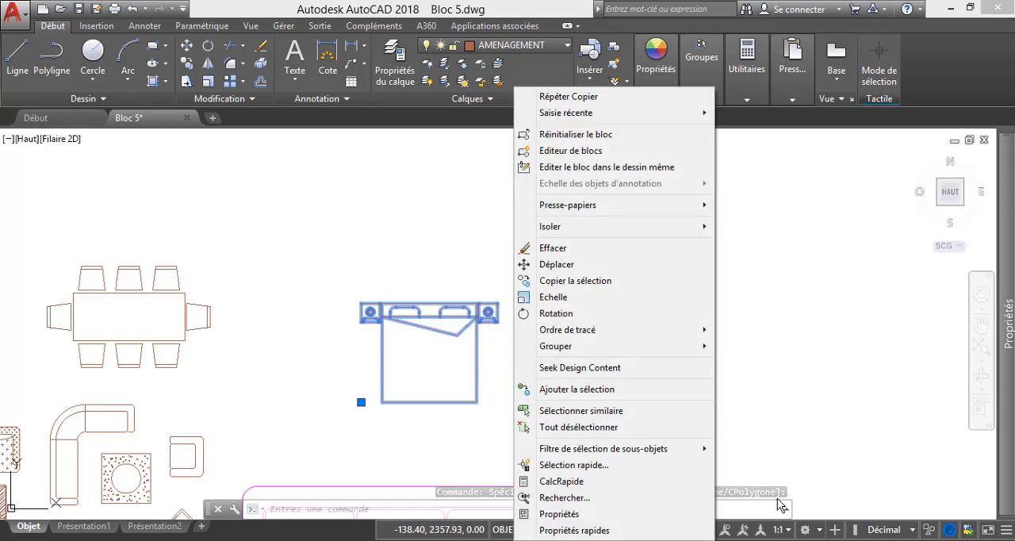
mouse_move(568, 204)
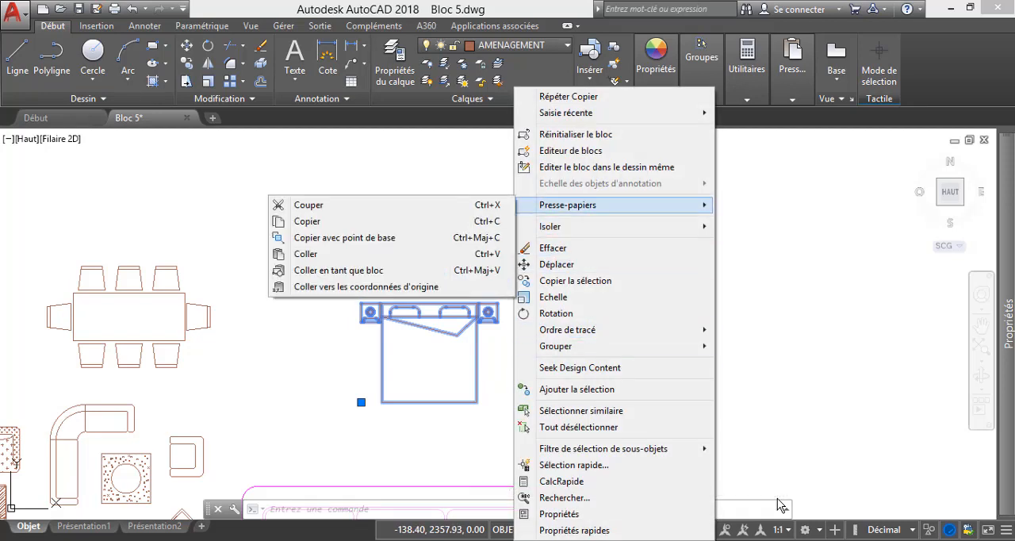
click(388, 222)
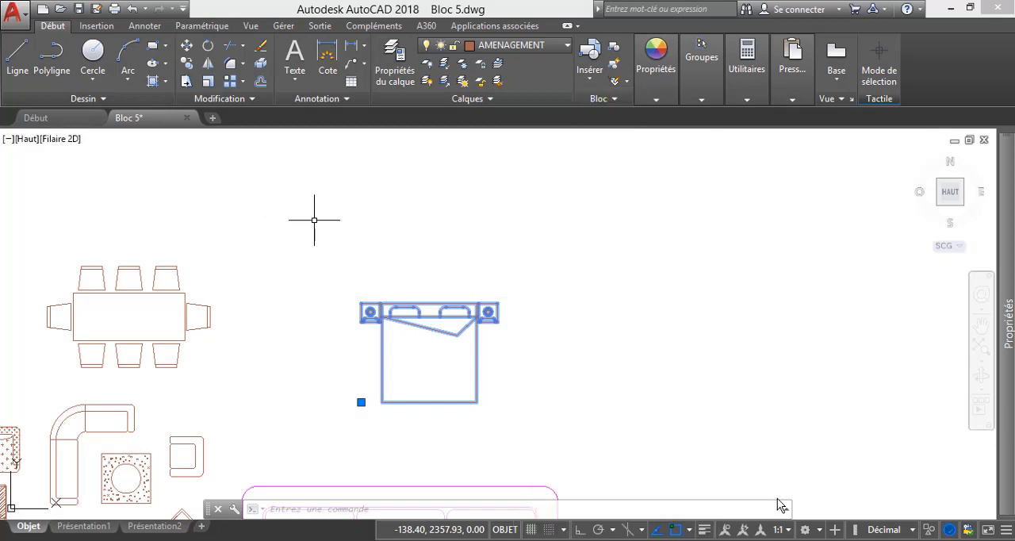
Switch to Formation AutoCAD.dwg and paste the copied double bed with its two bedside tables into the Chambre.
click(780, 503)
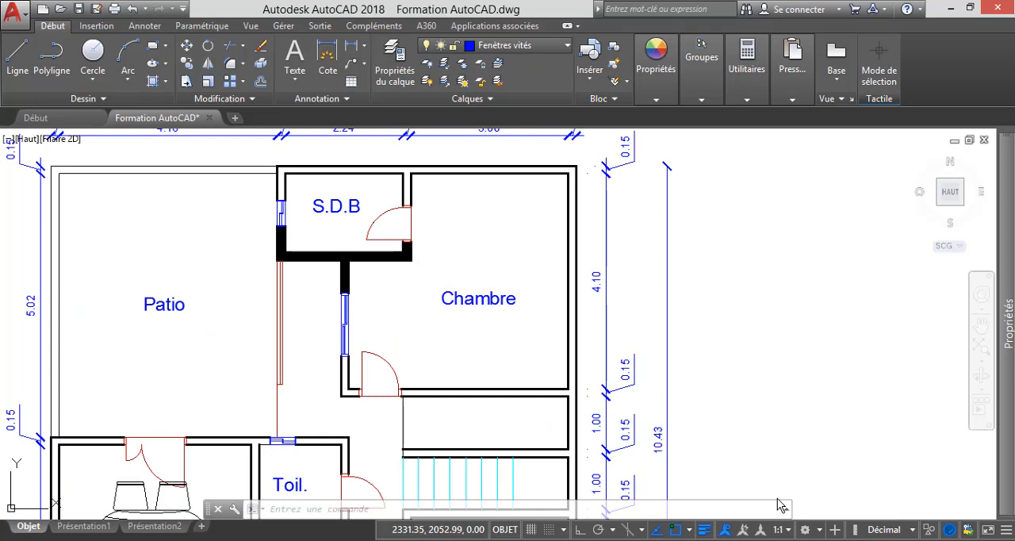
right_click(418, 289)
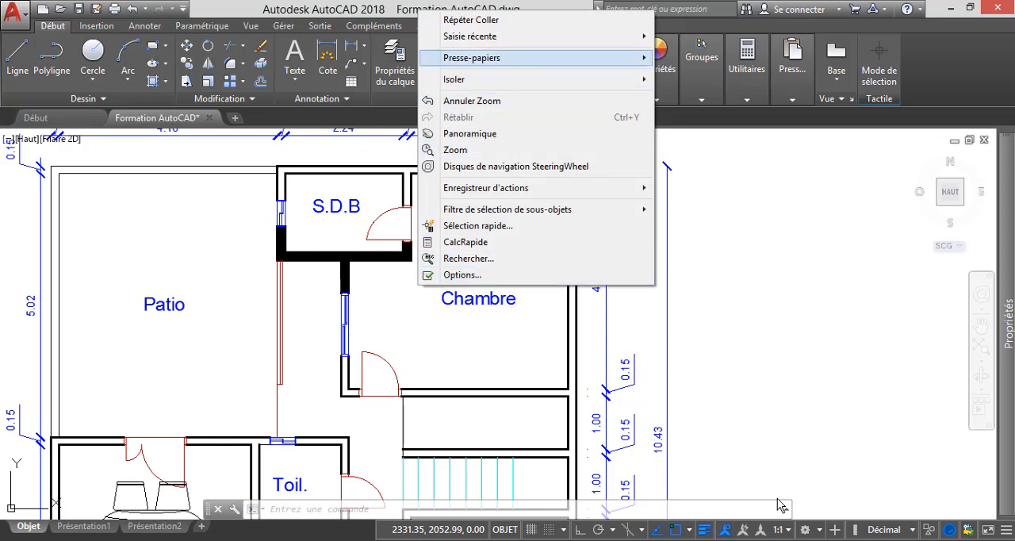
mouse_move(492, 58)
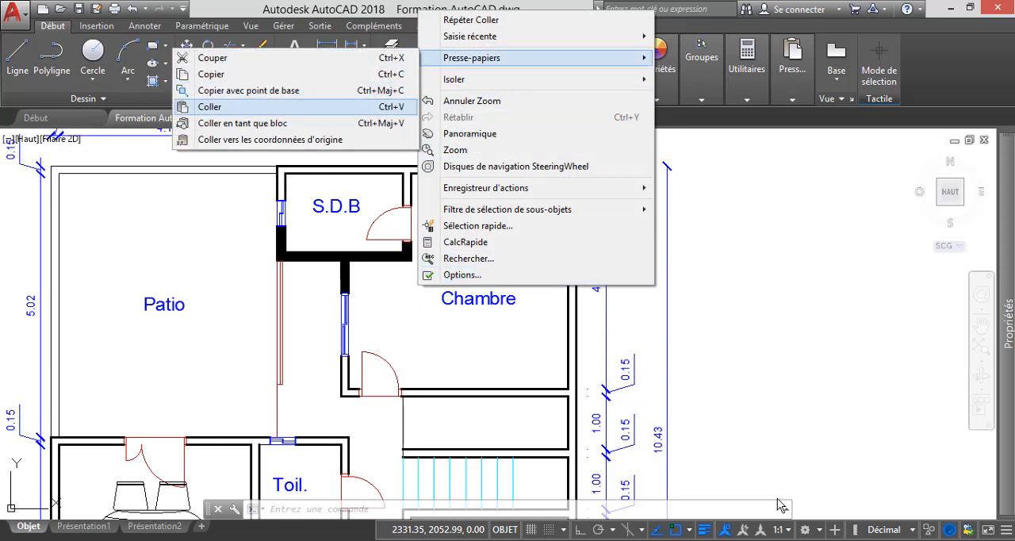
click(209, 106)
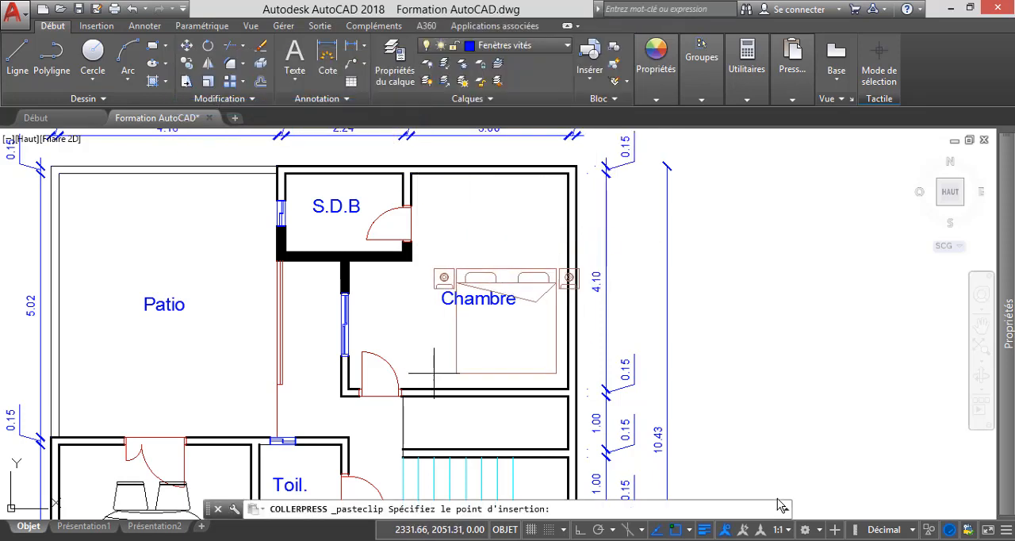
scroll(420, 365, up, 2)
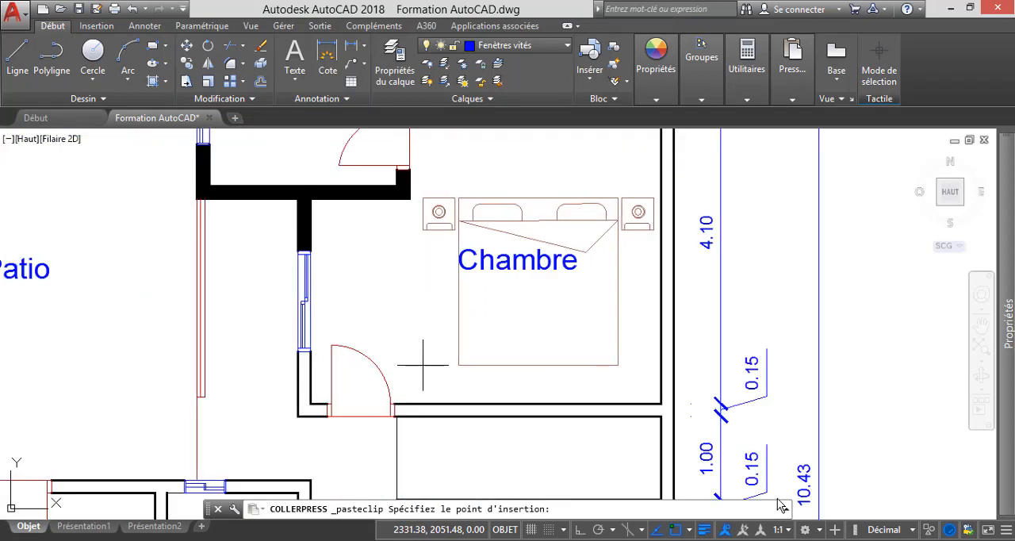
scroll(423, 365, down, 2)
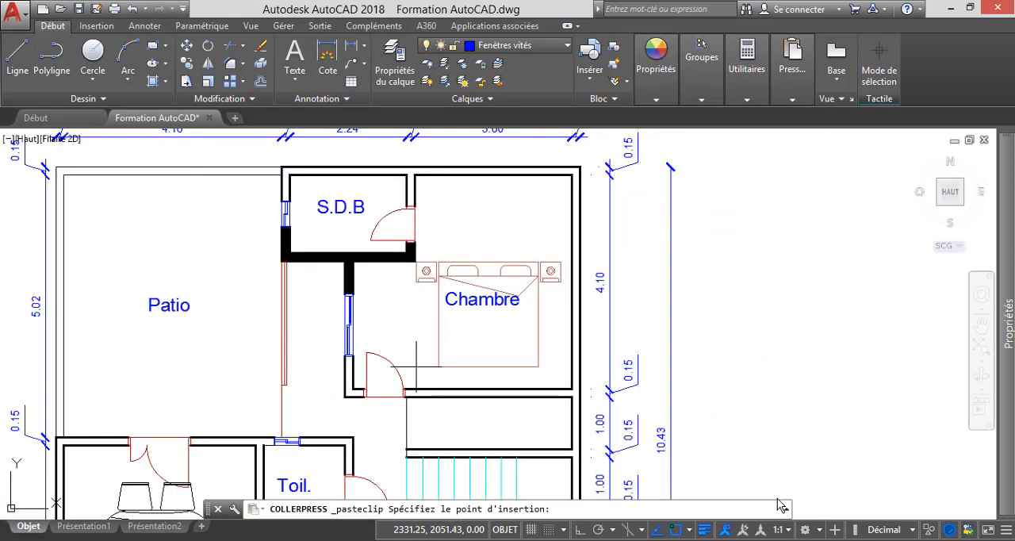
click(416, 364)
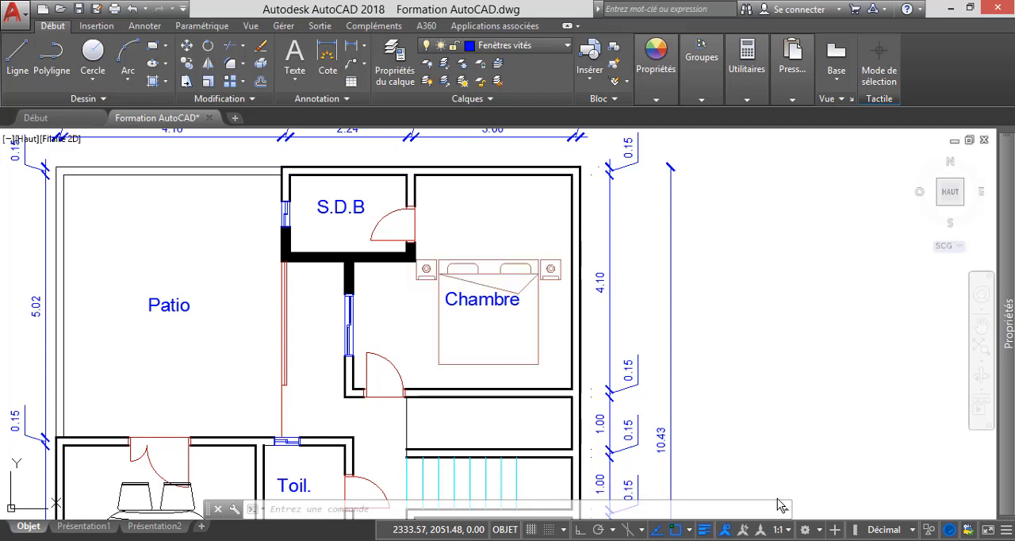
Rotate the bed block a quarter turn clockwise about the mattress's lower-right corner so its headboard faces the right-hand wall.
click(492, 321)
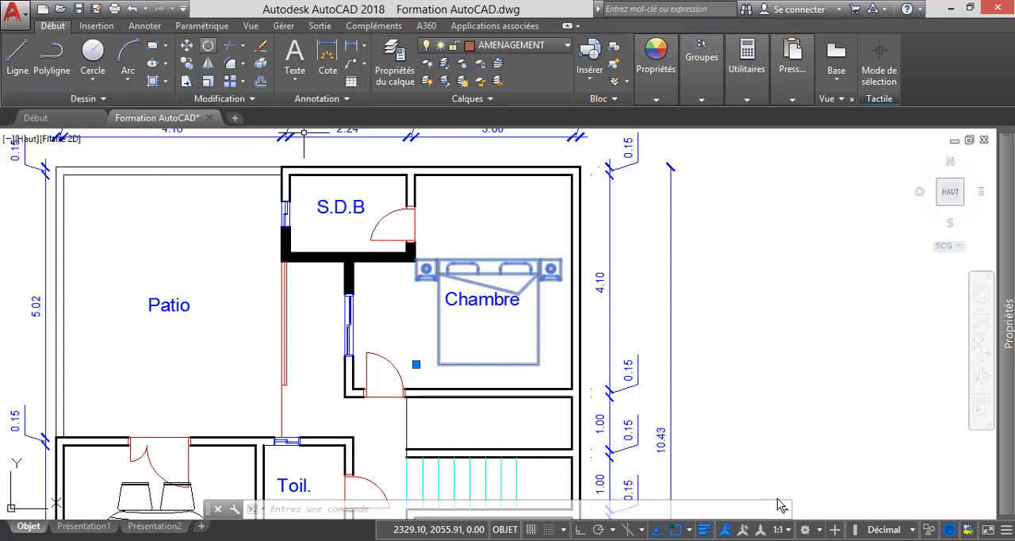
click(208, 45)
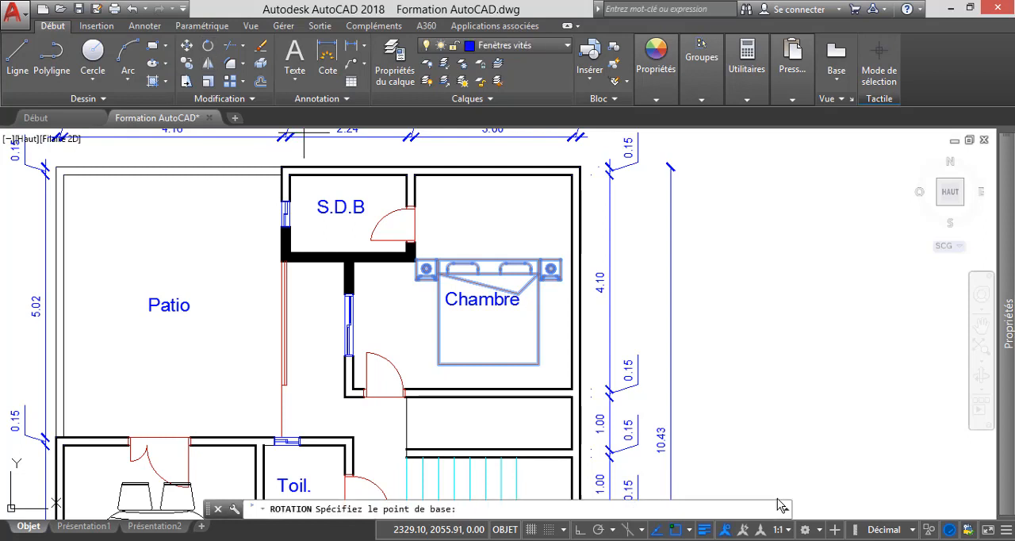
click(538, 364)
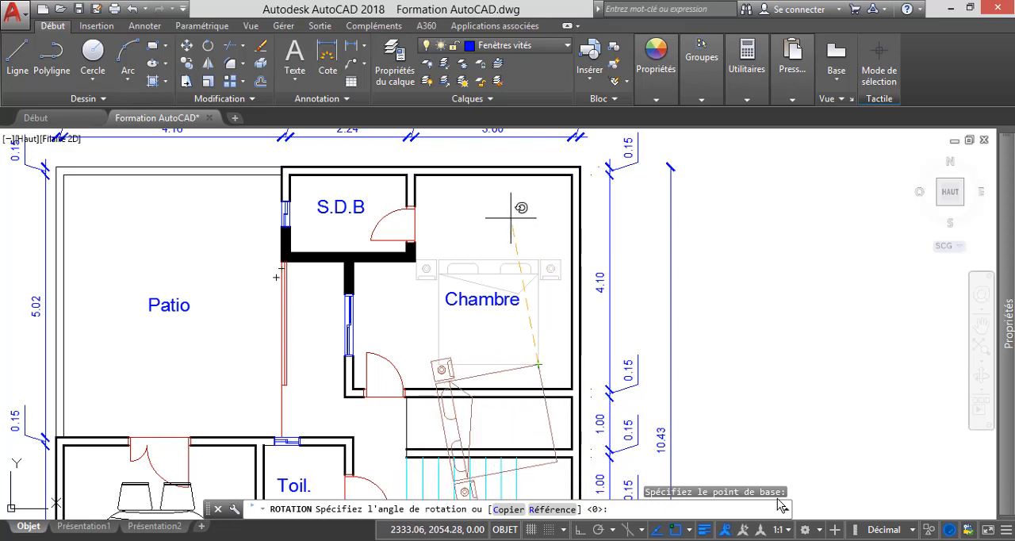
click(539, 432)
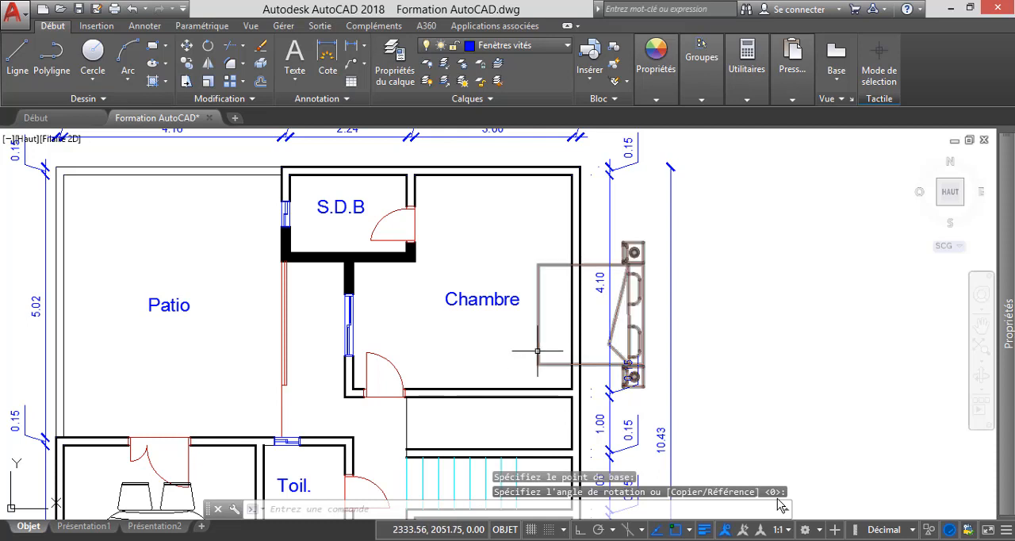
Move the rotated bed block by the middle of its headboard onto the midpoint of the Chambre's right-hand inner wall line.
click(540, 351)
click(187, 45)
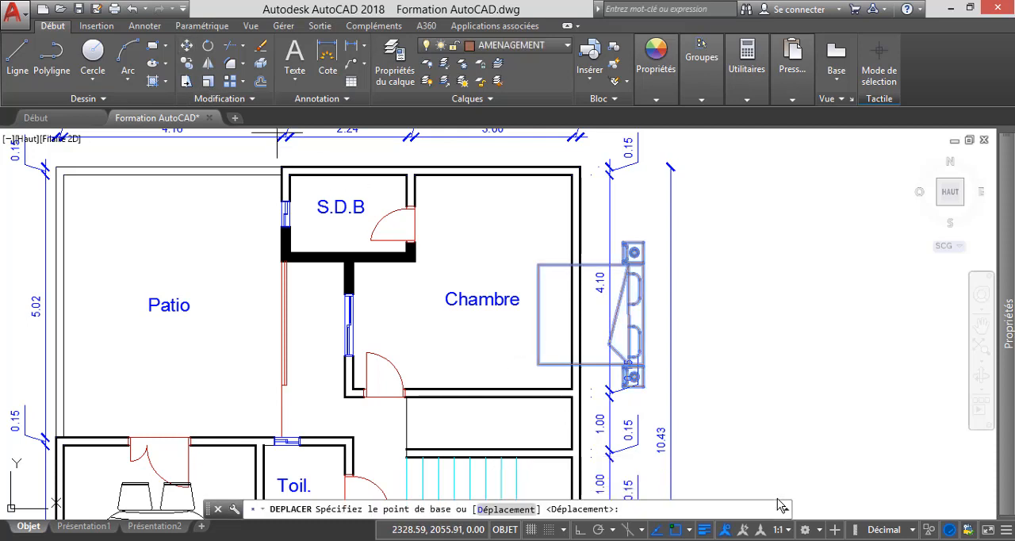
click(643, 315)
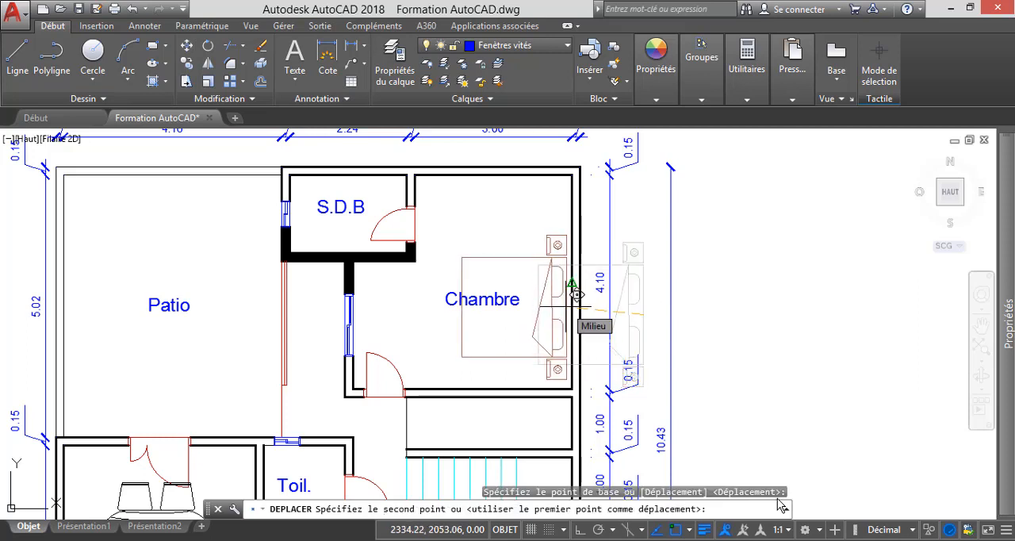
click(574, 295)
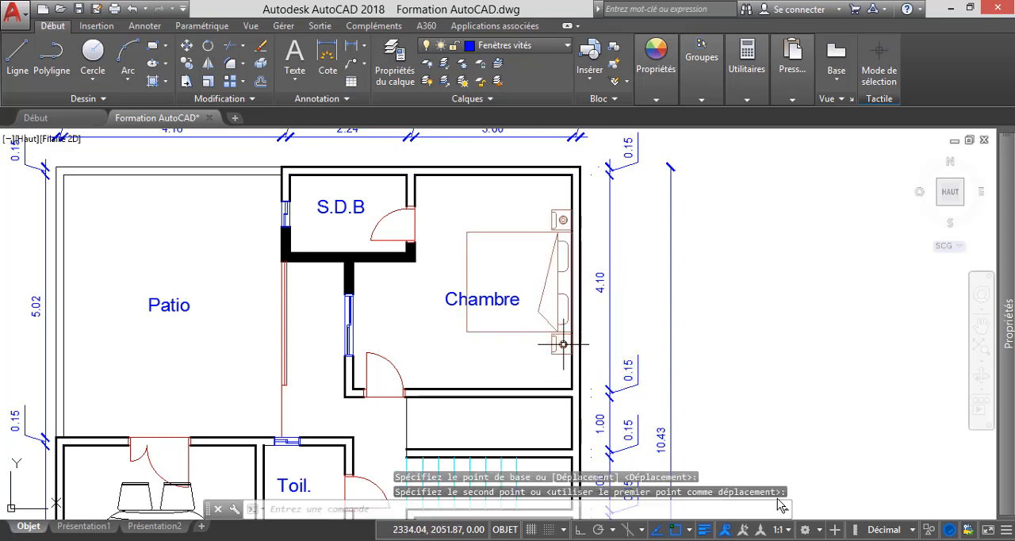
Move the bed block by the lower bedside table's outer corner, closer to the Chambre's lower wall and slightly off the right-hand wall.
scroll(589, 249, up, 2)
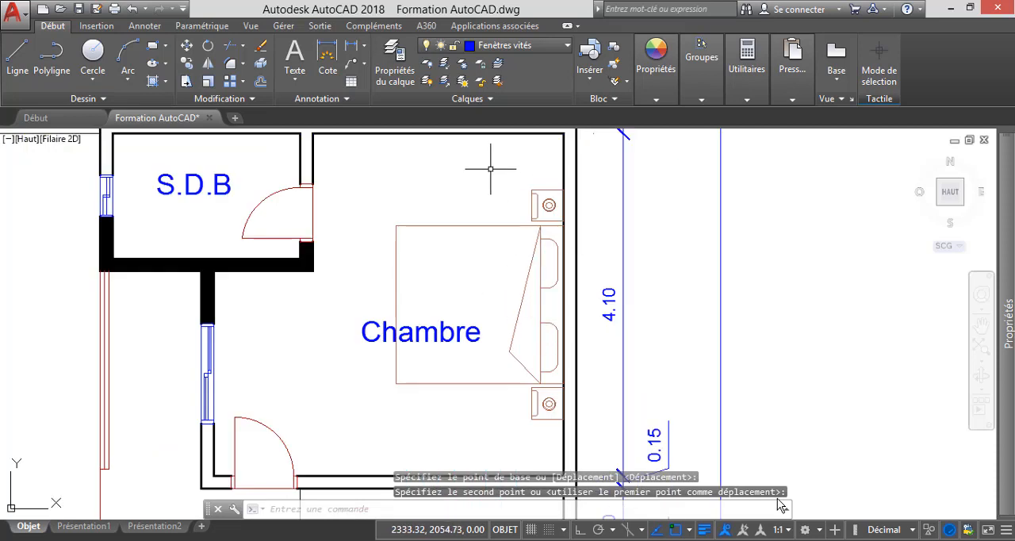
scroll(491, 168, down, 2)
click(462, 309)
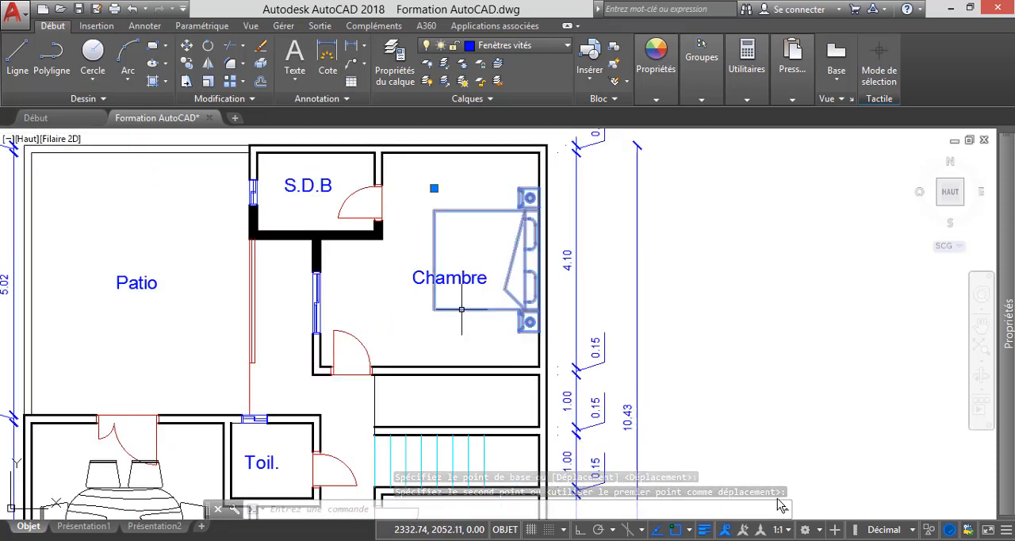
click(462, 309)
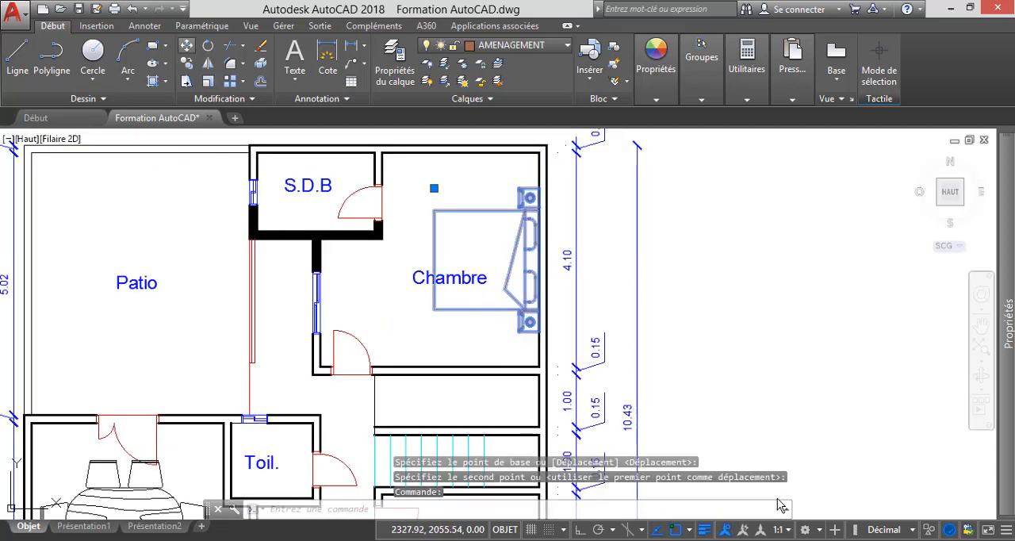
click(187, 46)
scroll(524, 353, up, 4)
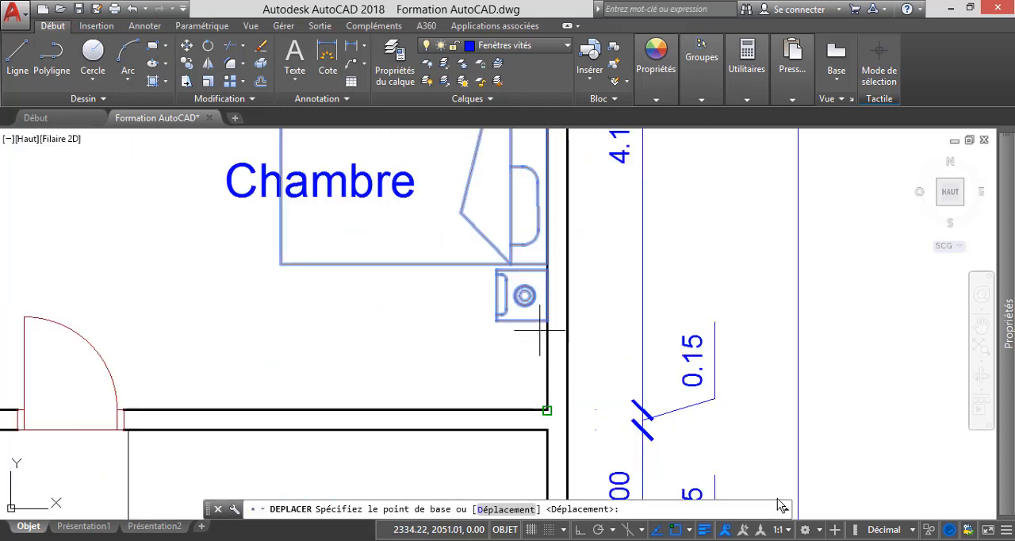
click(547, 321)
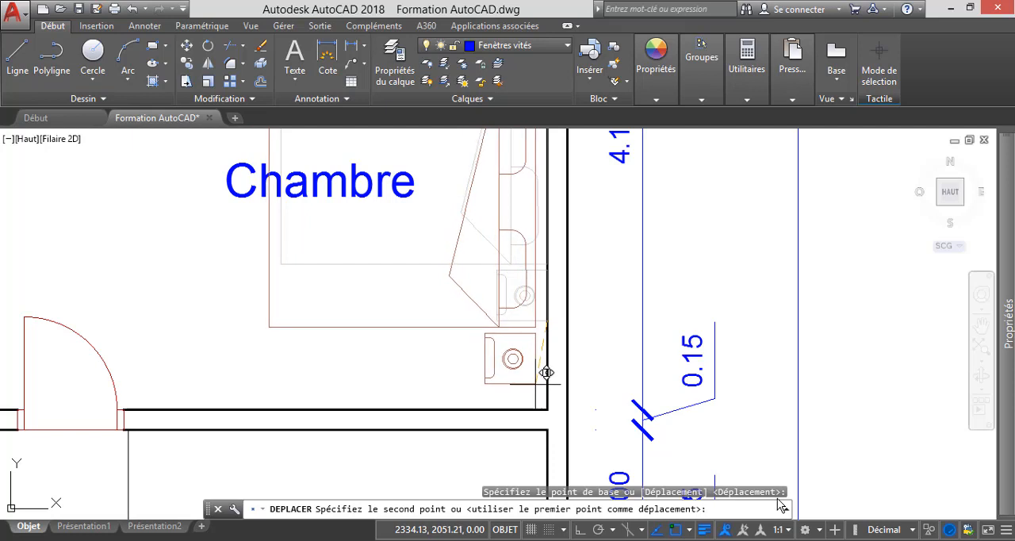
click(537, 384)
scroll(479, 314, down, 5)
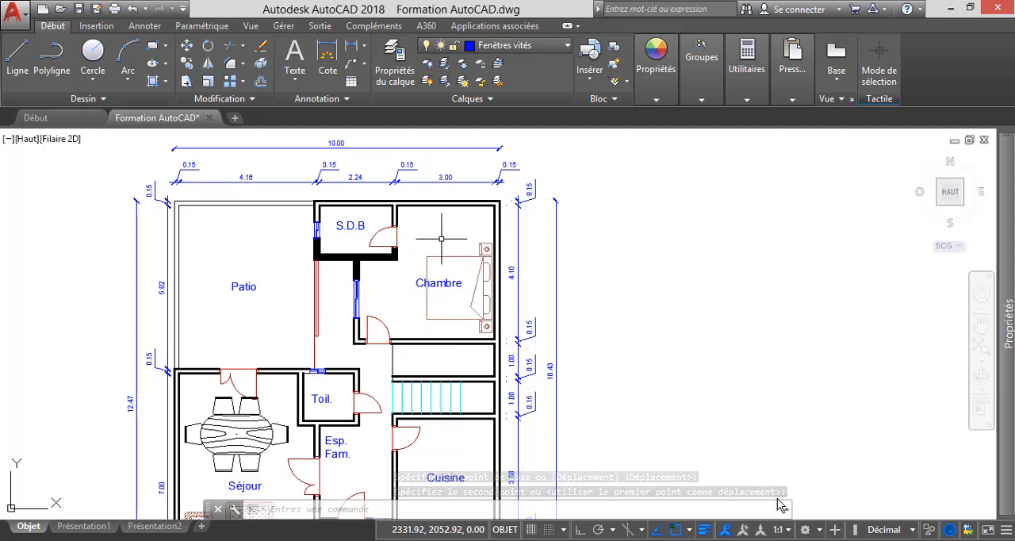
Bring the Cuisine of the furnished plan into view, and switch to Bloc 5.dwg to clear the bed block selection.
scroll(428, 308, up, 2)
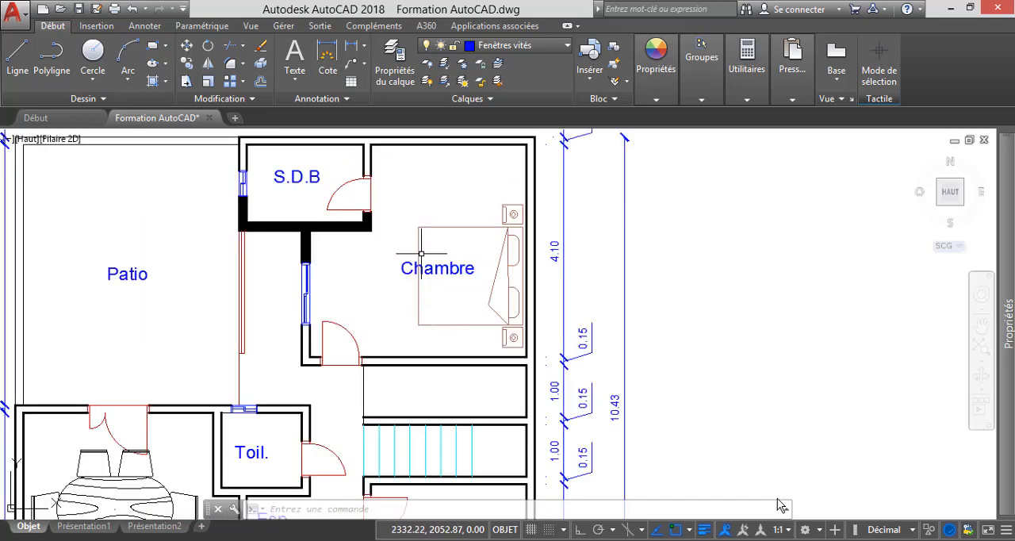
scroll(371, 234, down, 2)
scroll(435, 238, down, 1)
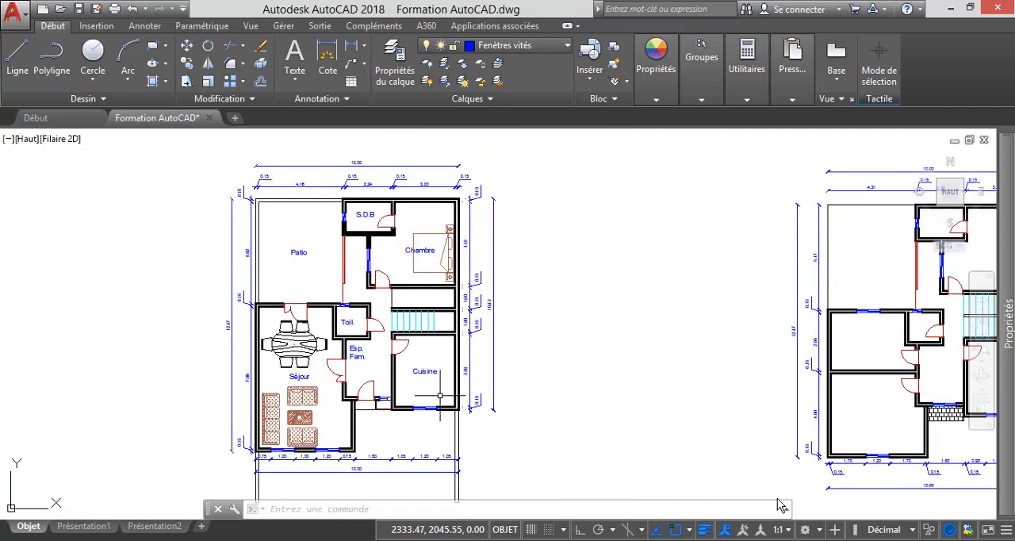
scroll(441, 406, up, 3)
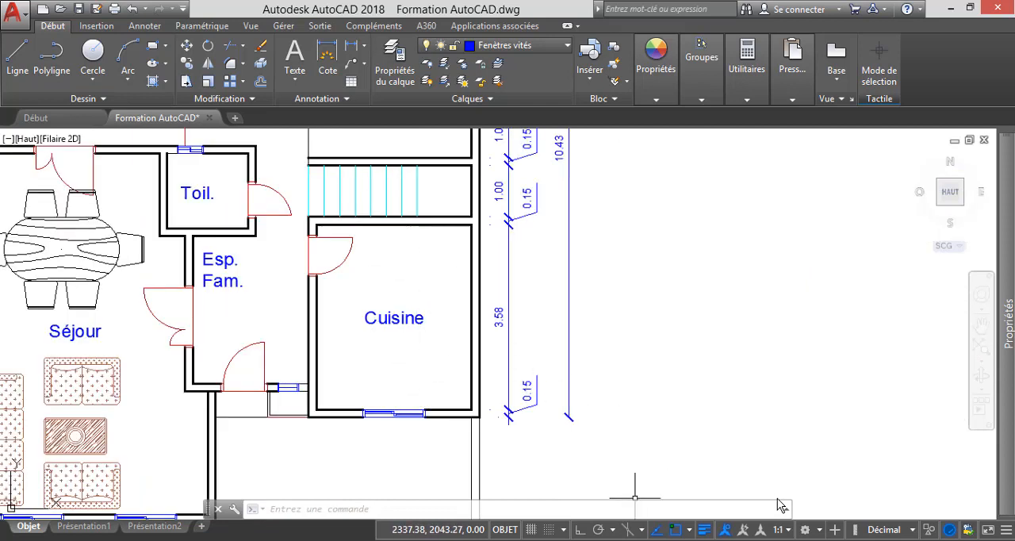
click(778, 502)
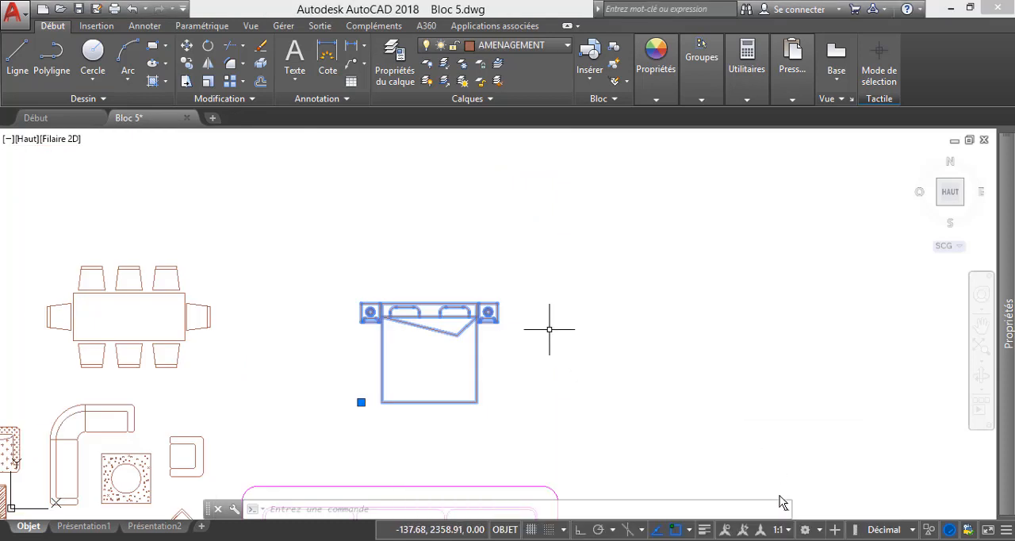
key(ctrl+c)
key(Escape)
Look through the Bloc 5.dwg collections for kitchen equipment, checking the sanitary and cooker sheet, the bedroom furniture sheet and the table and seating blocks.
scroll(490, 287, down, 4)
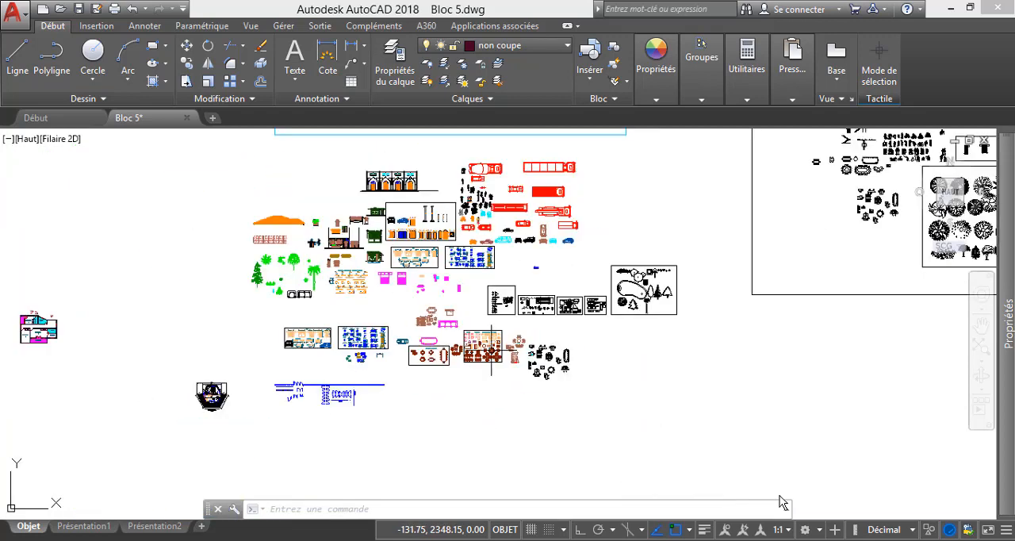
scroll(398, 342, down, 3)
scroll(457, 252, up, 10)
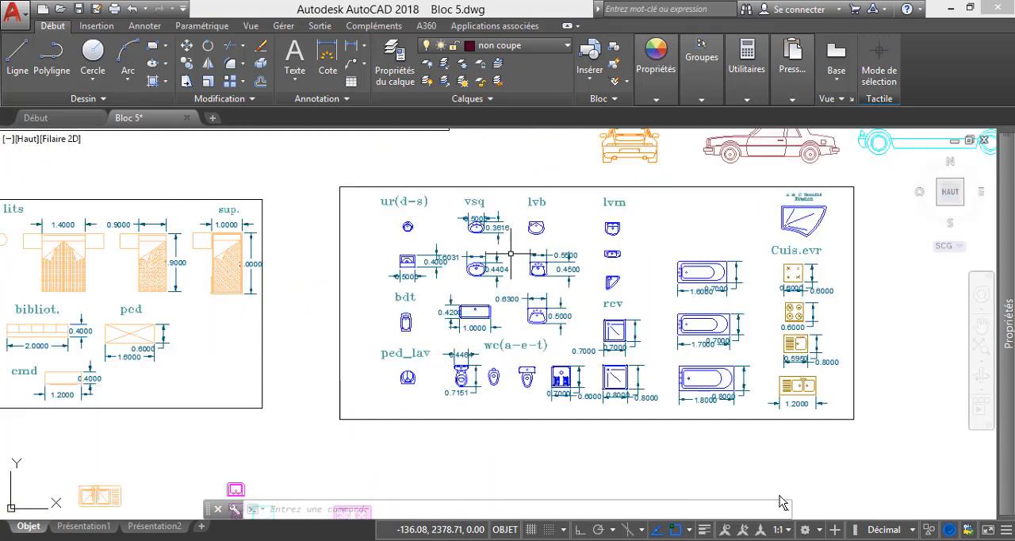
scroll(559, 365, down, 5)
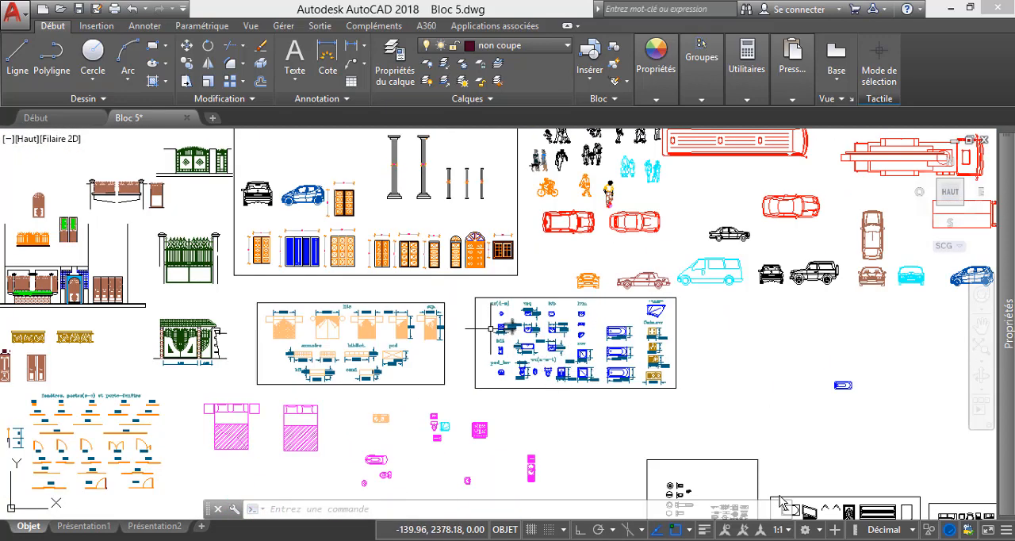
scroll(405, 339, down, 2)
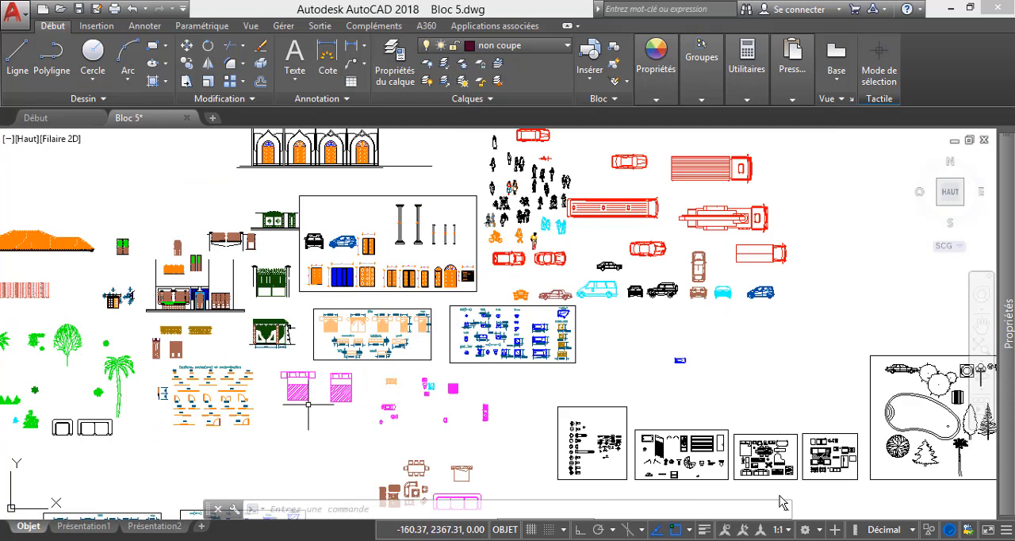
scroll(368, 324, up, 11)
scroll(370, 323, down, 2)
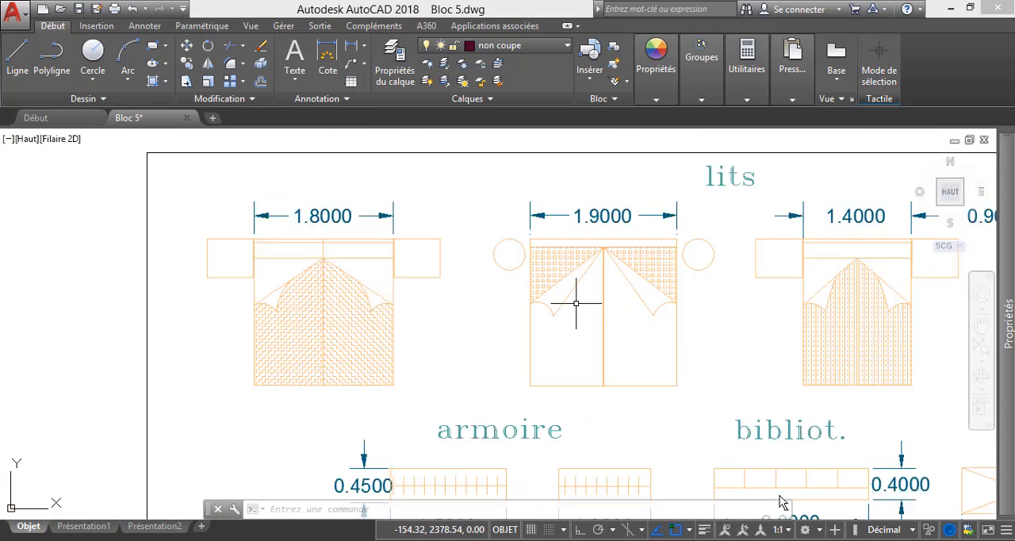
scroll(400, 264, down, 2)
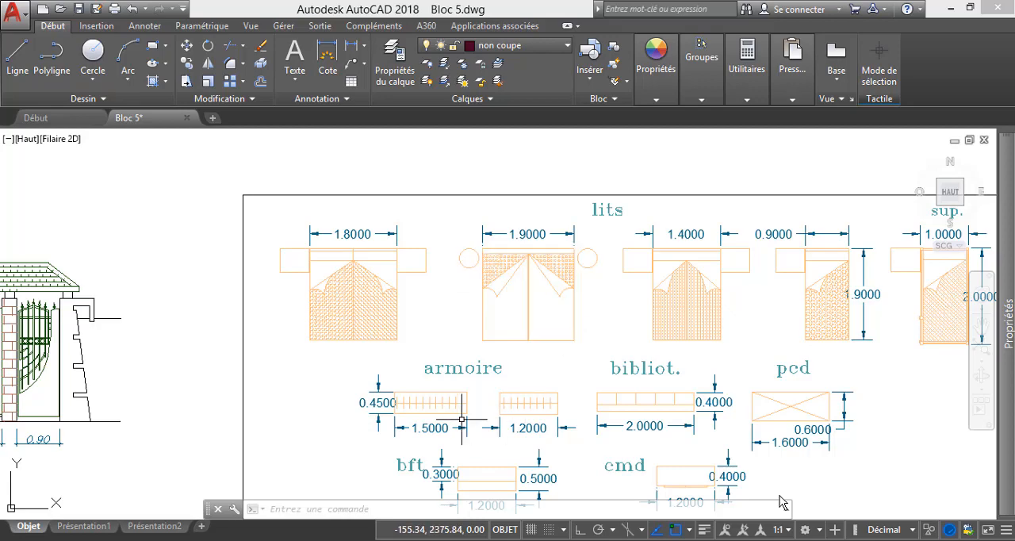
scroll(405, 394, up, 5)
scroll(420, 294, down, 8)
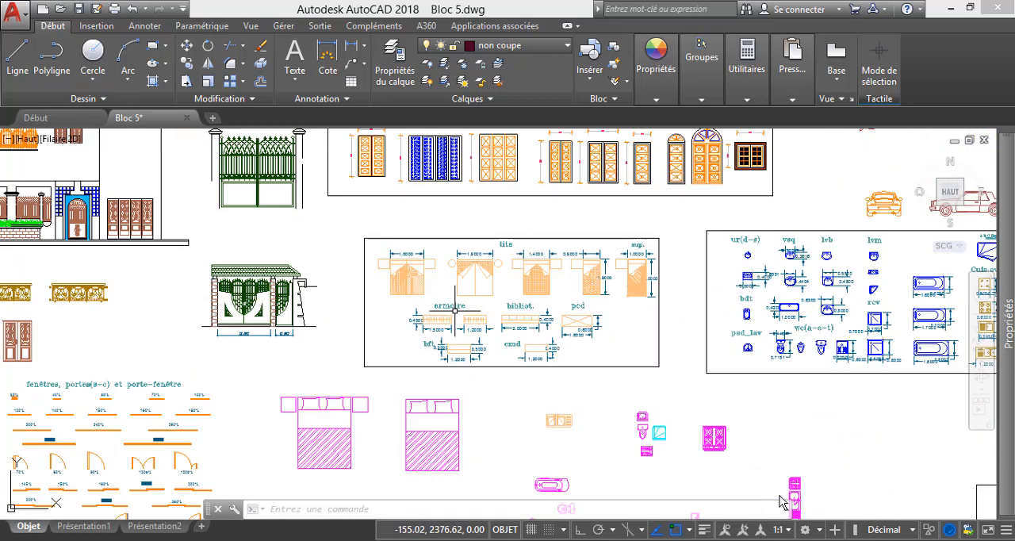
scroll(472, 313, down, 4)
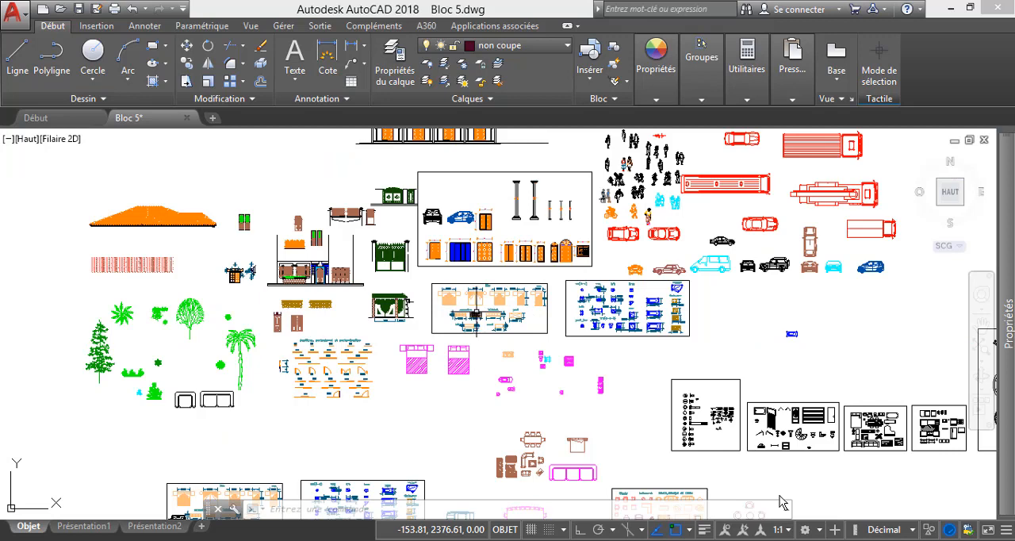
scroll(475, 314, down, 2)
scroll(456, 343, down, 2)
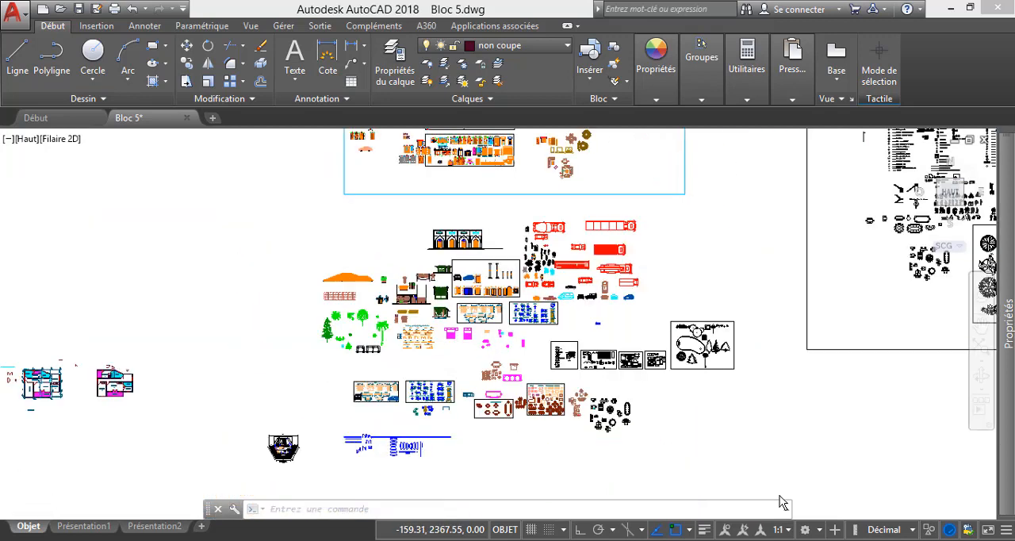
scroll(457, 333, down, 2)
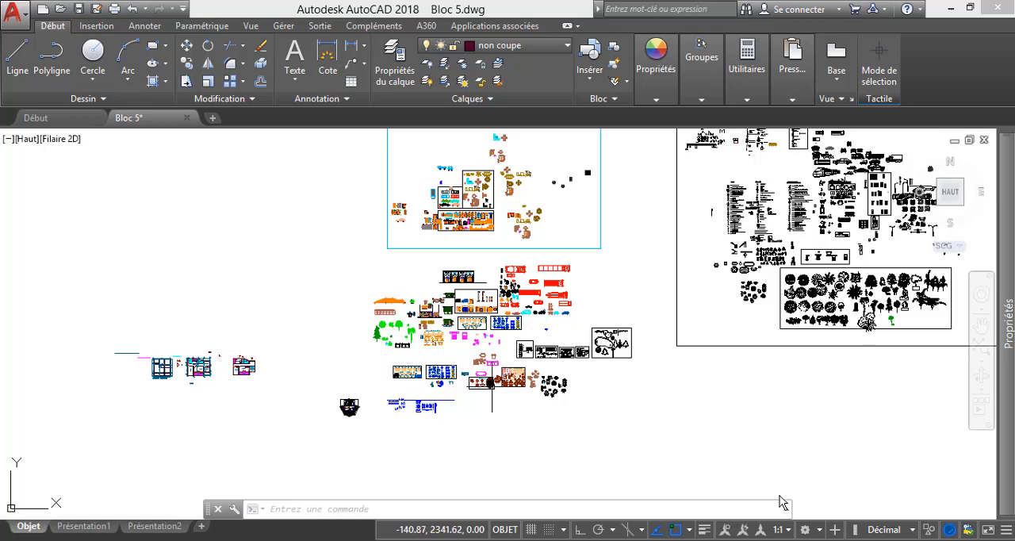
scroll(524, 395, up, 5)
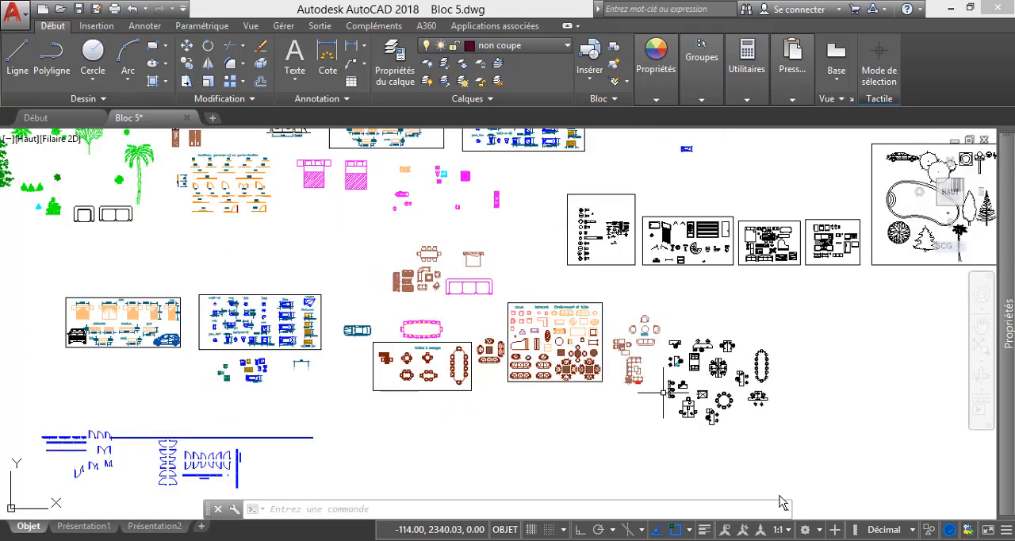
scroll(639, 369, up, 4)
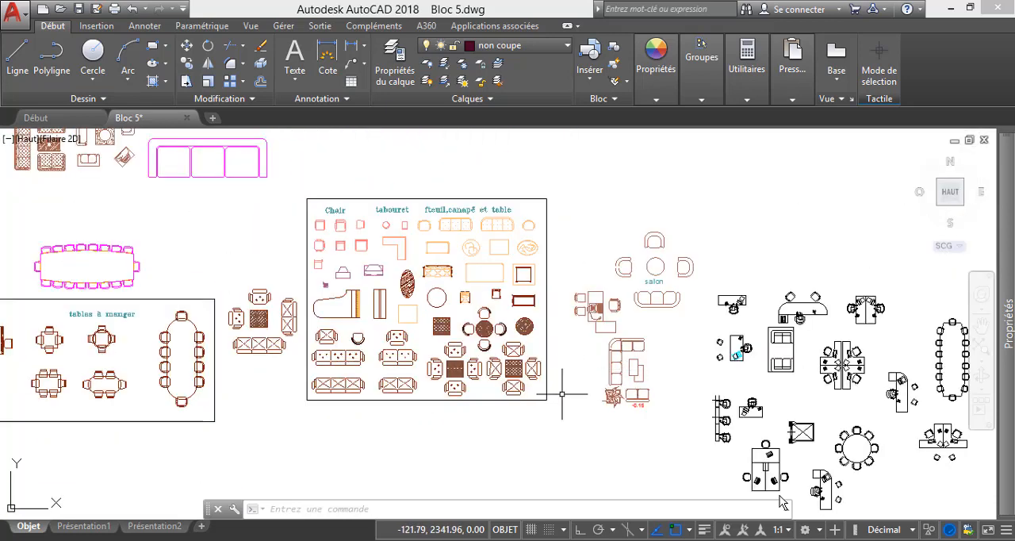
Switch to AMMENAGEMENT.dwg and examine the double-bowl sinks, the cookers and the upright single-bowl sink with drainboard for use in the Cuisine.
mouse_move(781, 538)
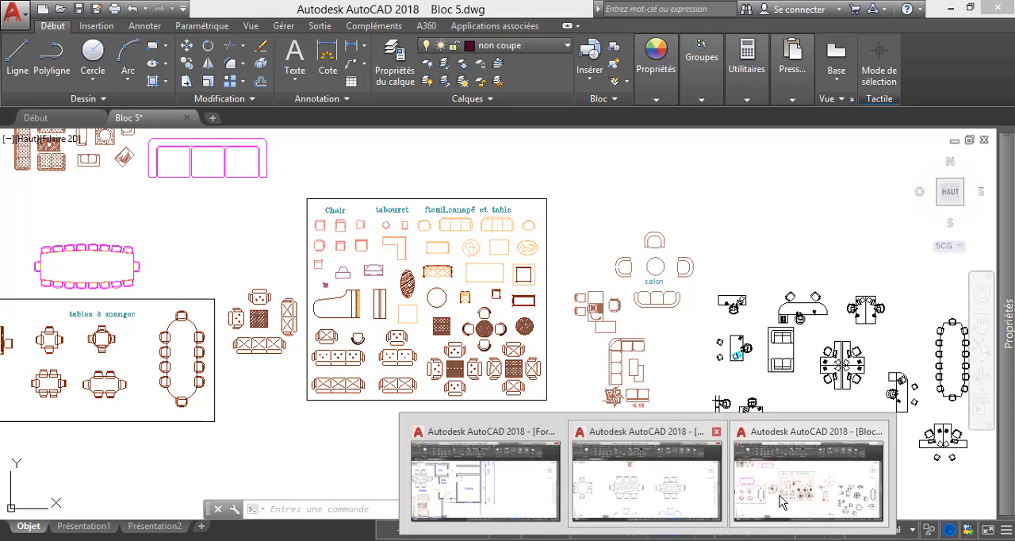
click(642, 480)
scroll(507, 362, down, 5)
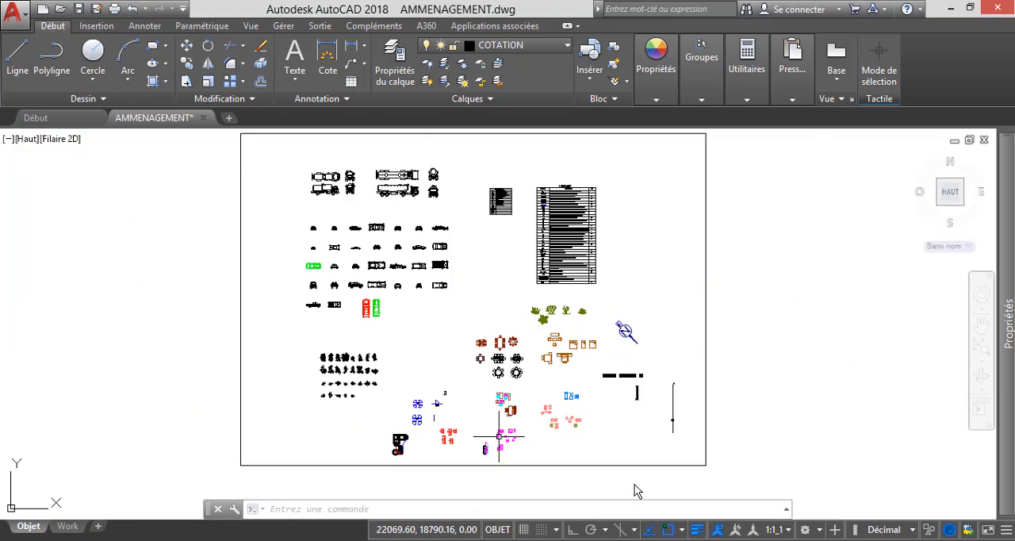
scroll(468, 433, up, 4)
scroll(459, 407, down, 4)
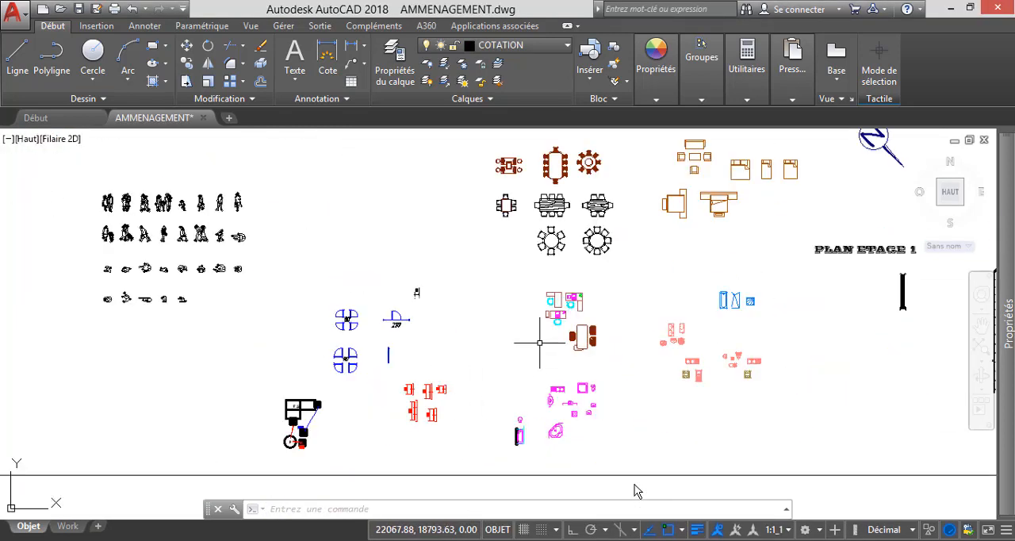
scroll(743, 282, up, 2)
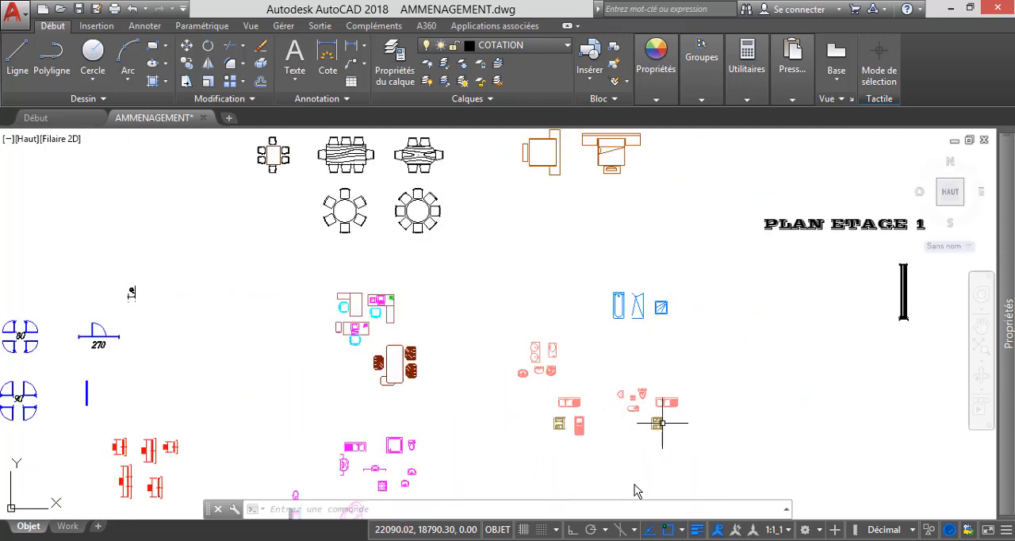
scroll(662, 423, up, 10)
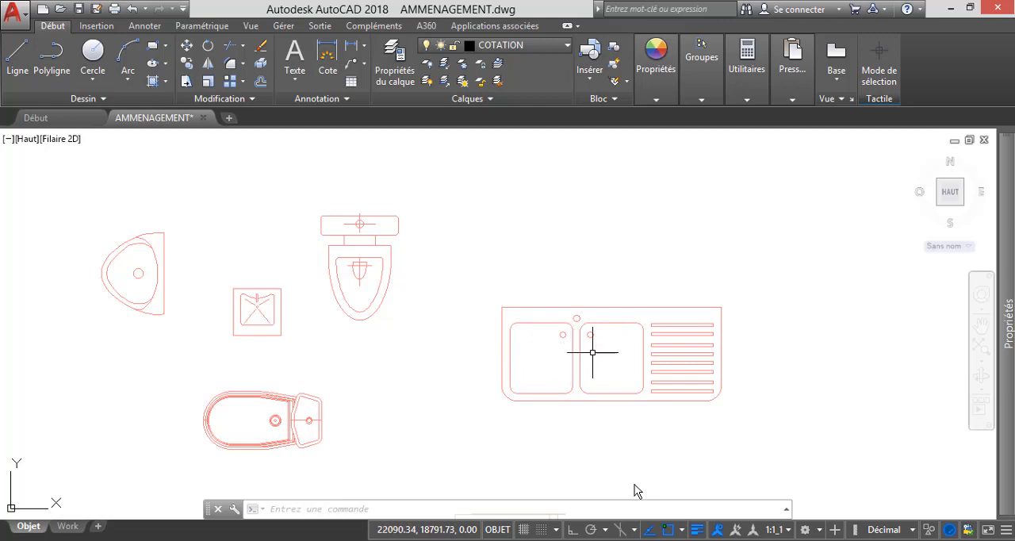
scroll(595, 351, down, 3)
scroll(378, 429, up, 5)
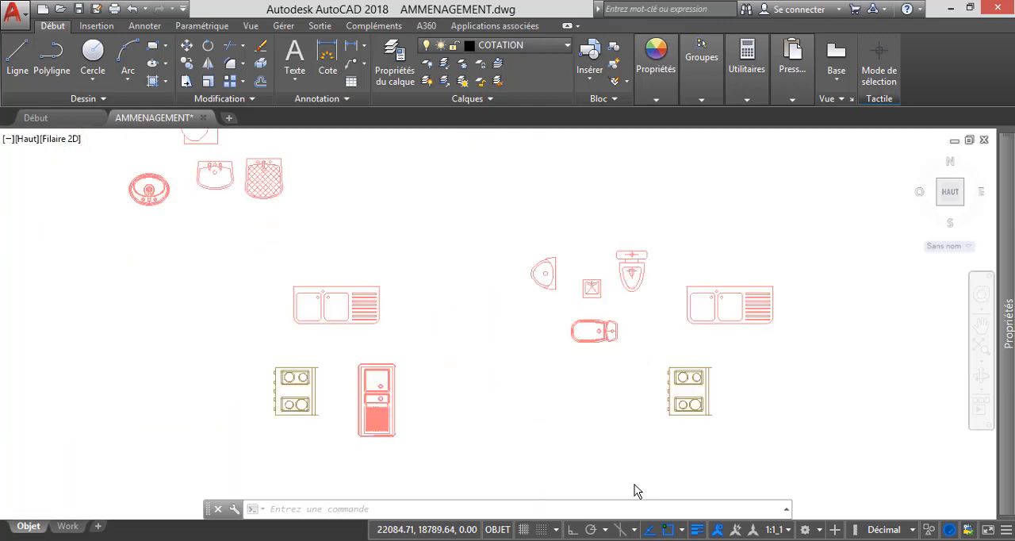
scroll(393, 309, down, 5)
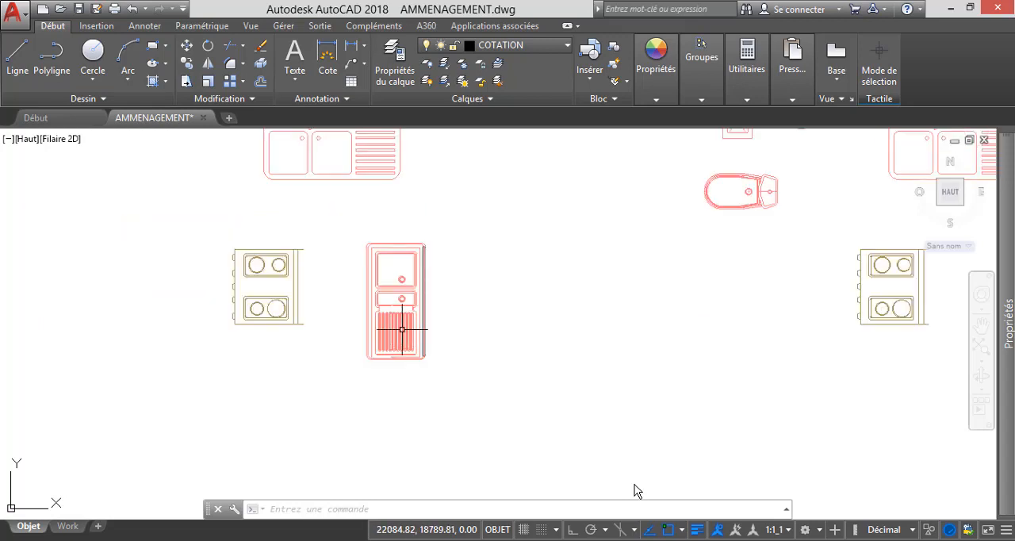
scroll(535, 317, up, 5)
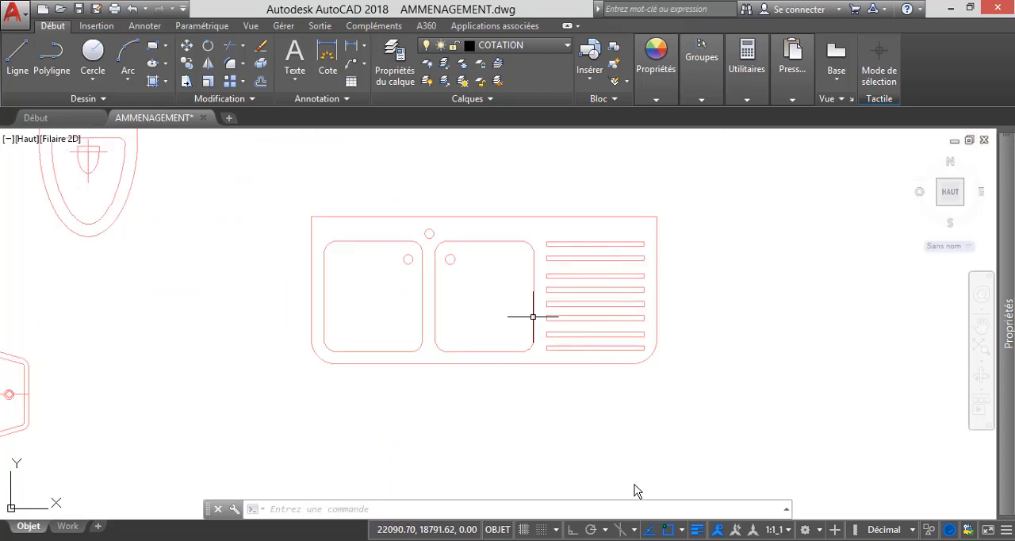
scroll(618, 308, down, 5)
scroll(377, 369, up, 5)
scroll(499, 344, down, 3)
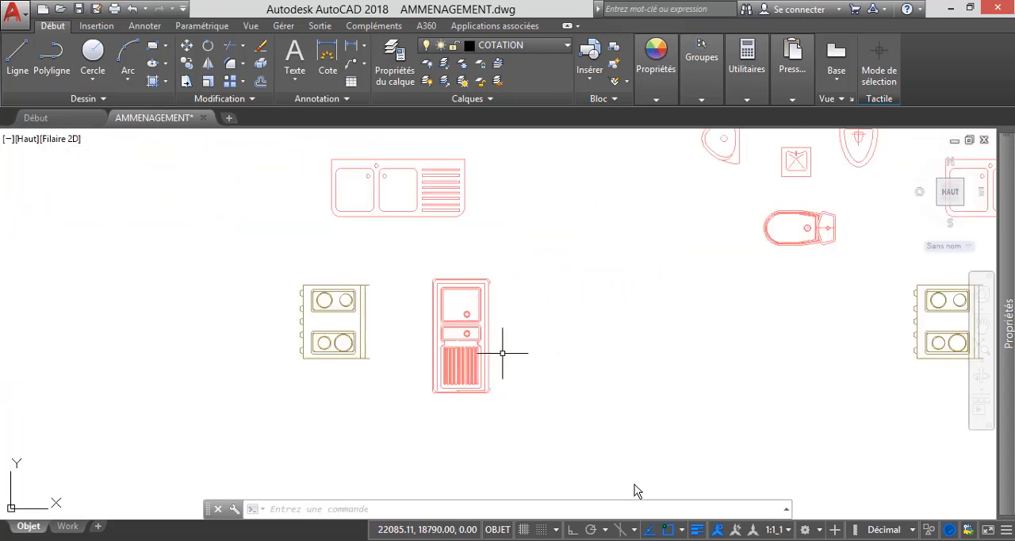
Select the whole upright single-bowl sink with drainboard beside the left cooker and copy it to the clipboard.
click(529, 433)
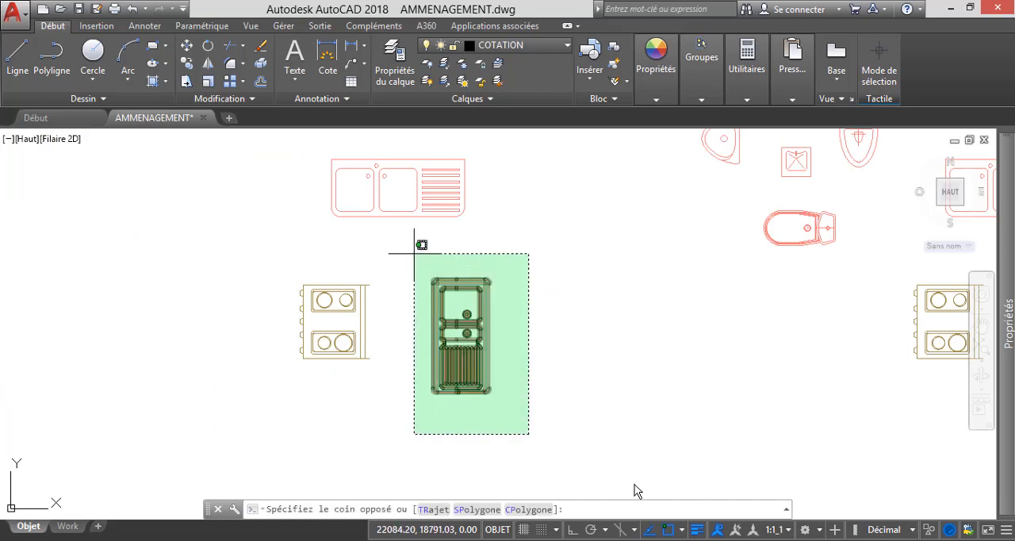
click(414, 254)
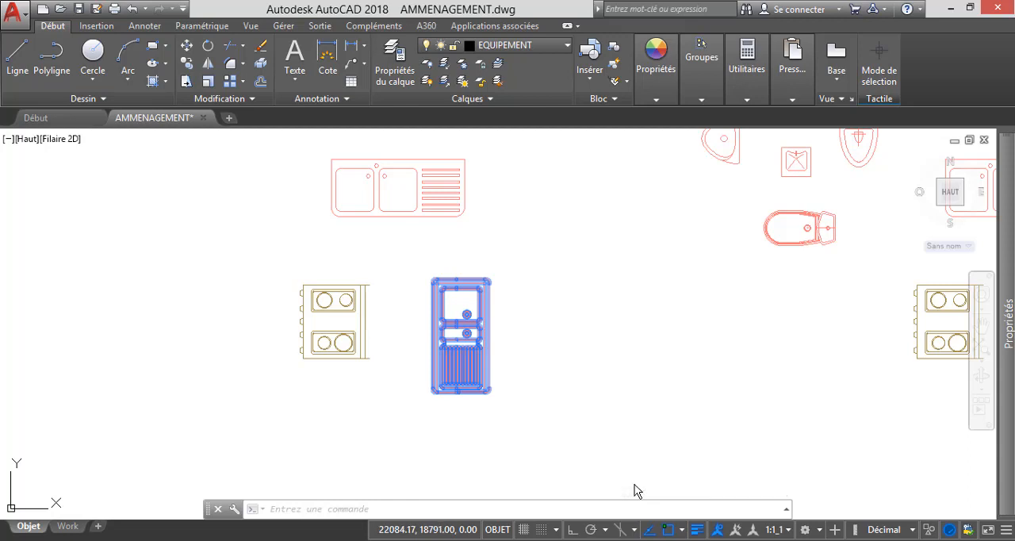
right_click(412, 292)
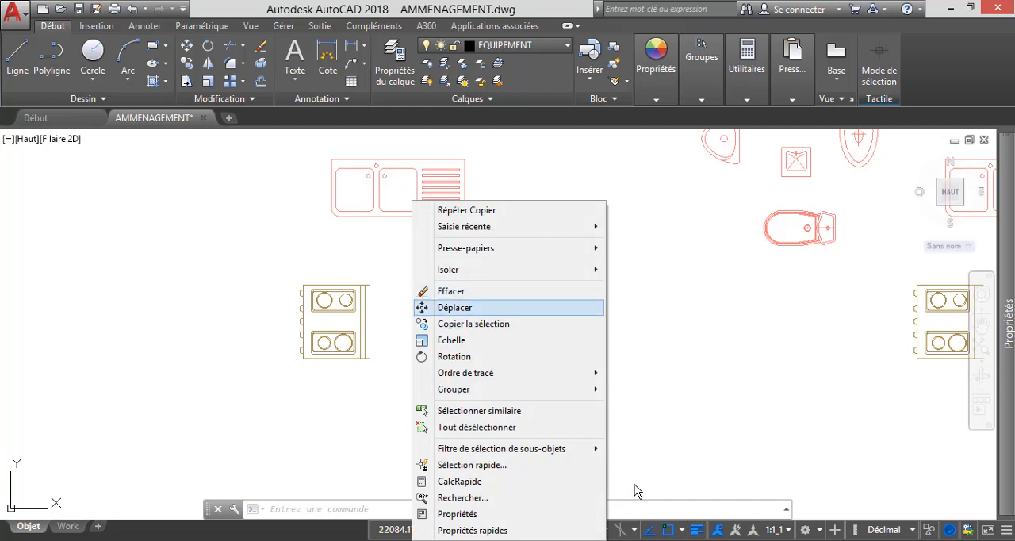
mouse_move(476, 248)
key(Down)
key(Down)
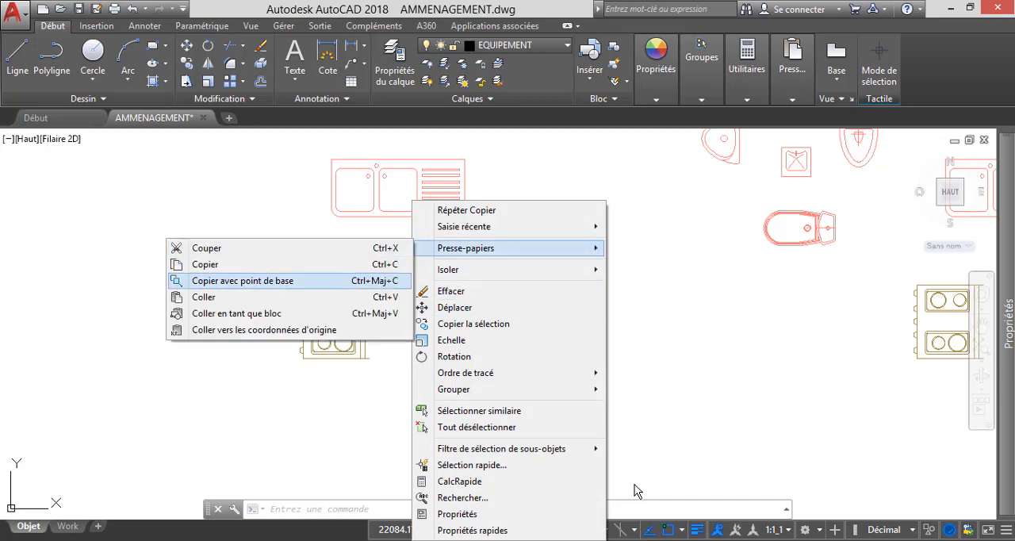
key(Down)
key(Up)
key(Up)
key(Return)
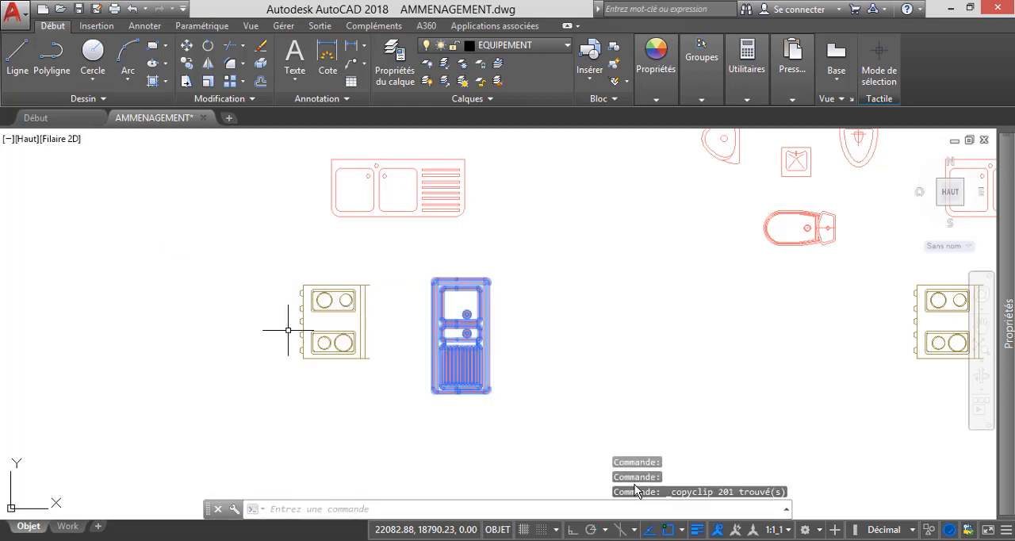
Paste the copied sink into the Cuisine of Formation AutoCAD.dwg, upright beside the room label and just inside the right-hand wall.
mouse_move(648, 540)
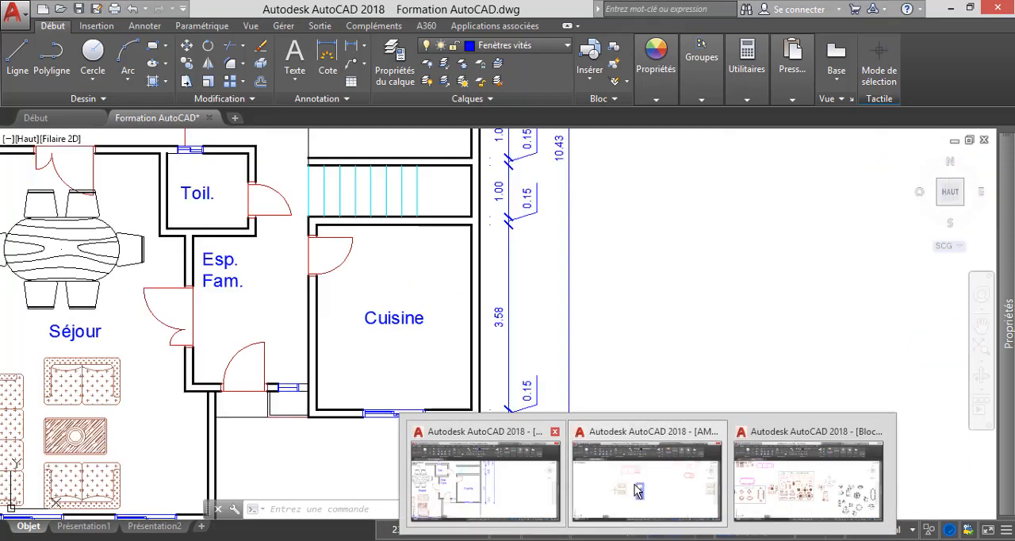
right_click(380, 286)
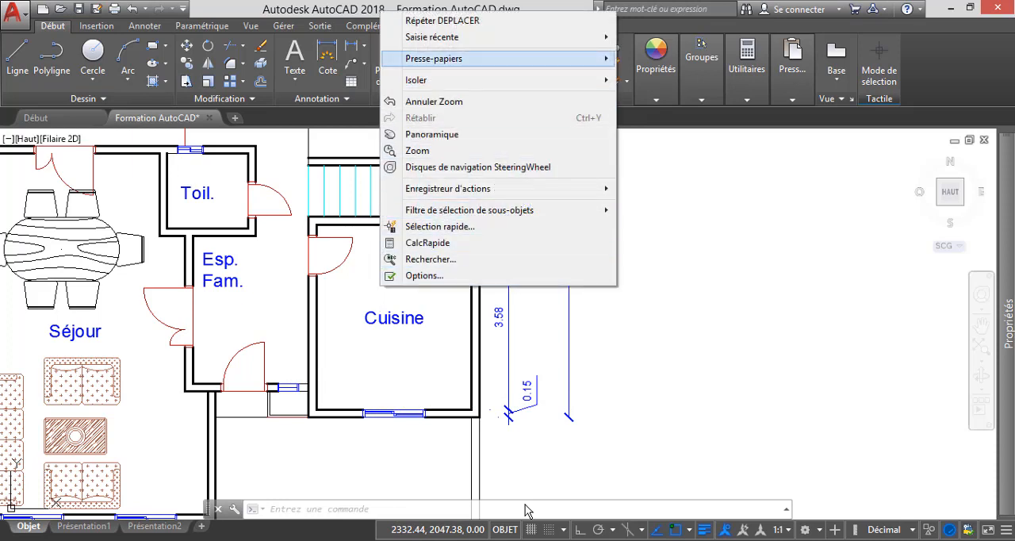
mouse_move(434, 58)
click(171, 107)
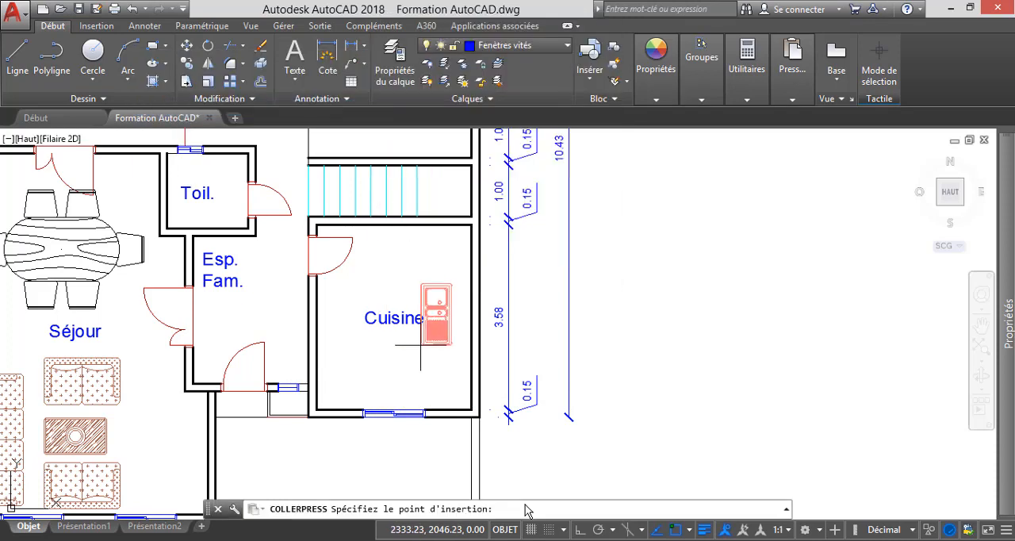
scroll(429, 362, up, 4)
scroll(429, 362, down, 4)
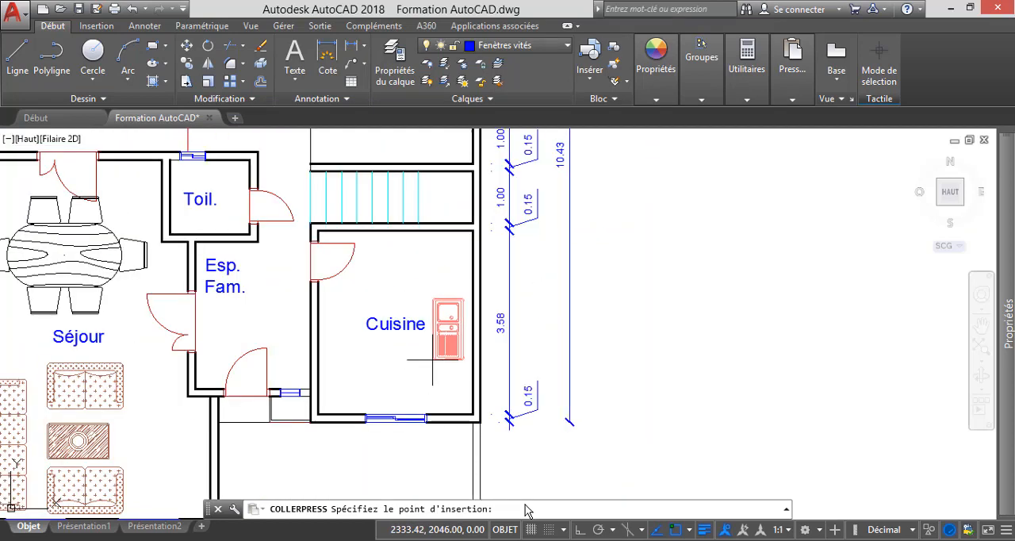
scroll(436, 312, up, 2)
scroll(431, 339, up, 2)
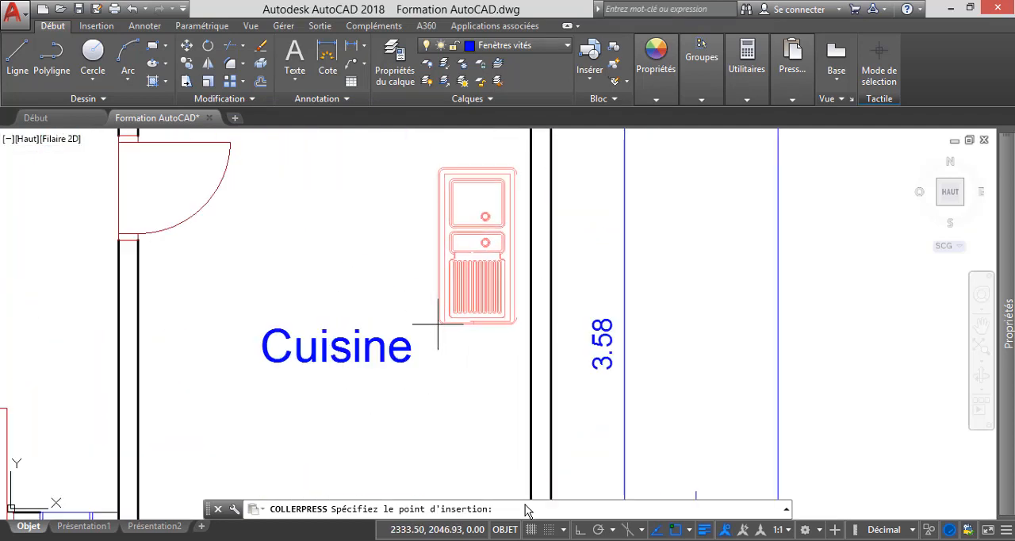
scroll(436, 341, down, 4)
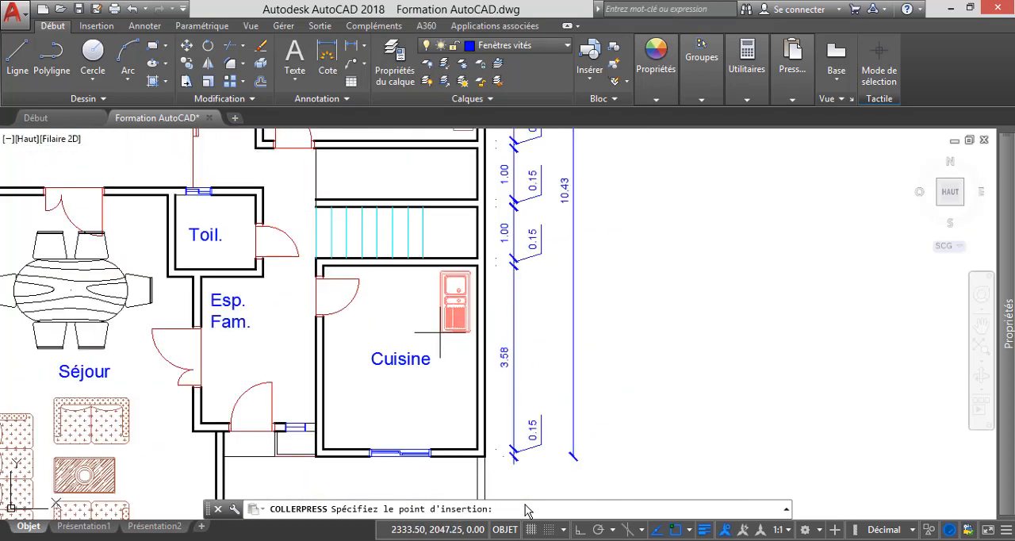
scroll(436, 340, up, 4)
scroll(424, 344, down, 4)
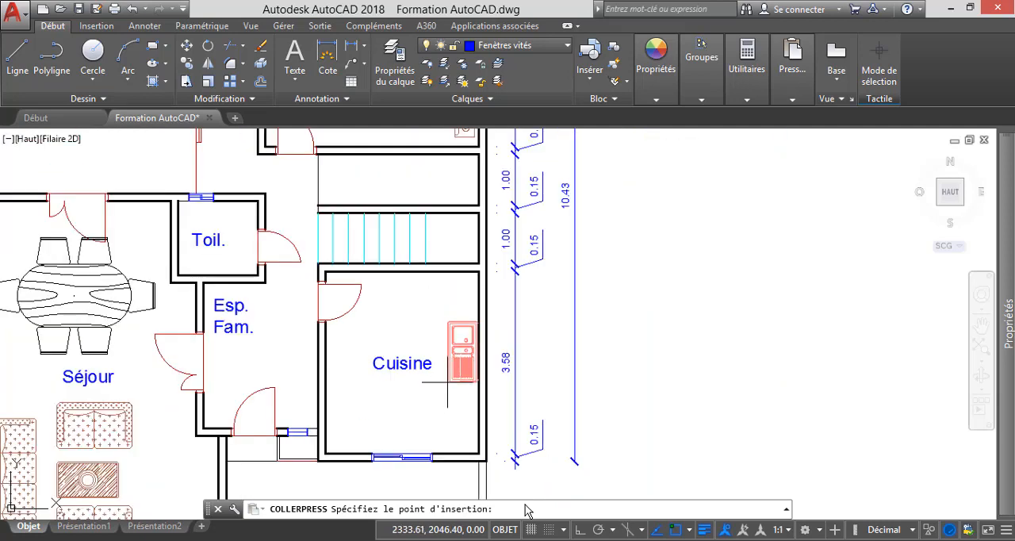
scroll(445, 392, up, 5)
scroll(435, 388, down, 2)
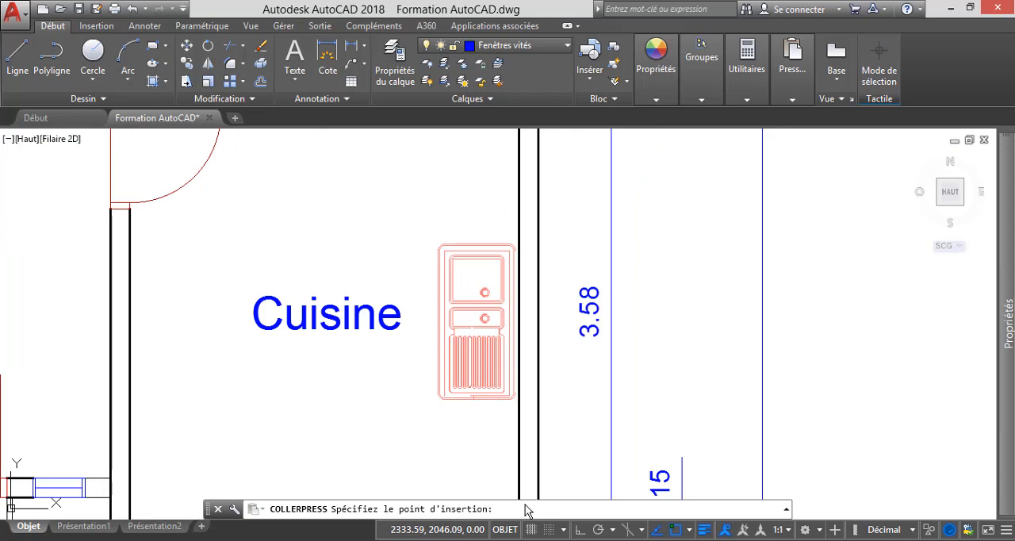
click(438, 399)
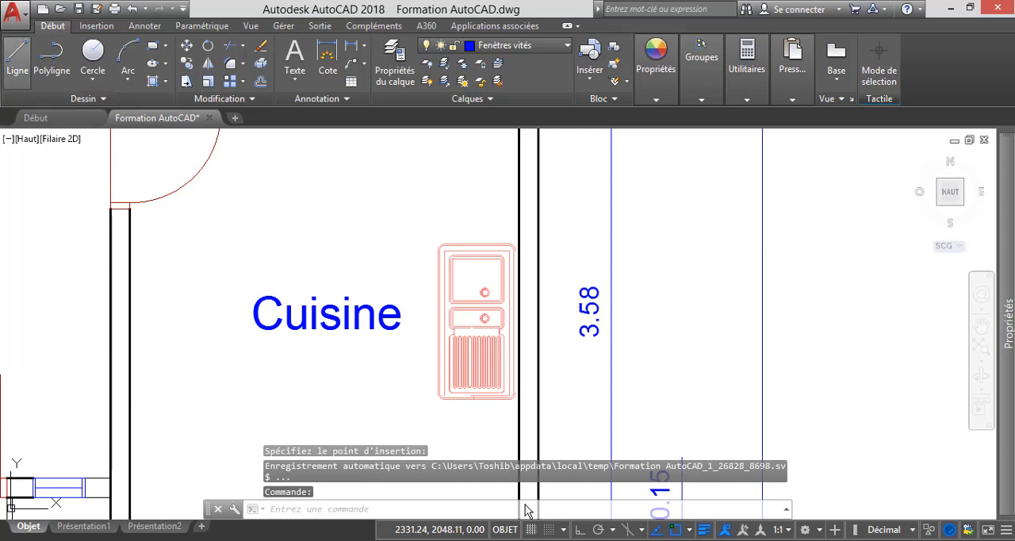
Draw a vertical line about 1.00 long with Ortho on, from the sink's lower-left corner down toward the Cuisine's window wall.
text(l)
key(Return)
scroll(428, 400, up, 3)
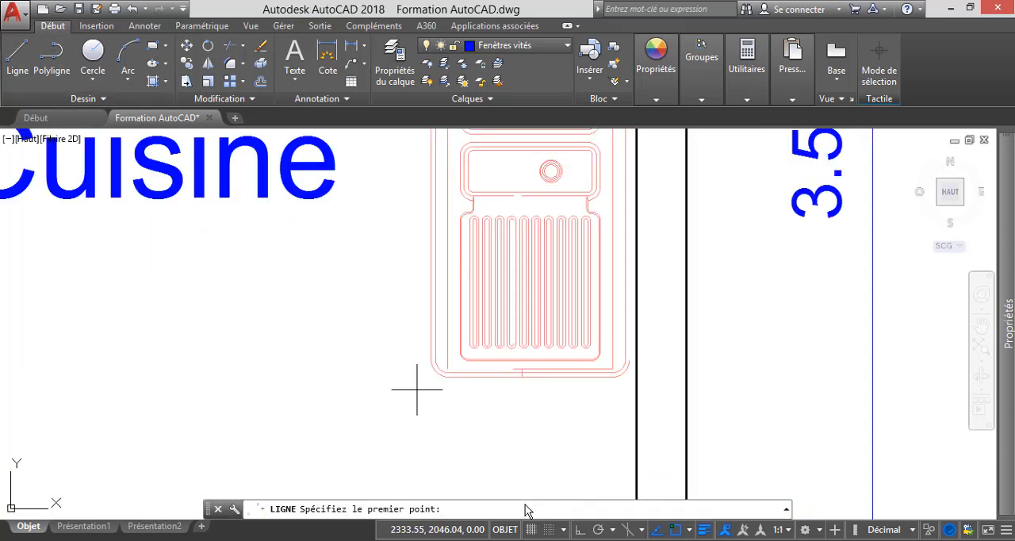
scroll(430, 364, up, 2)
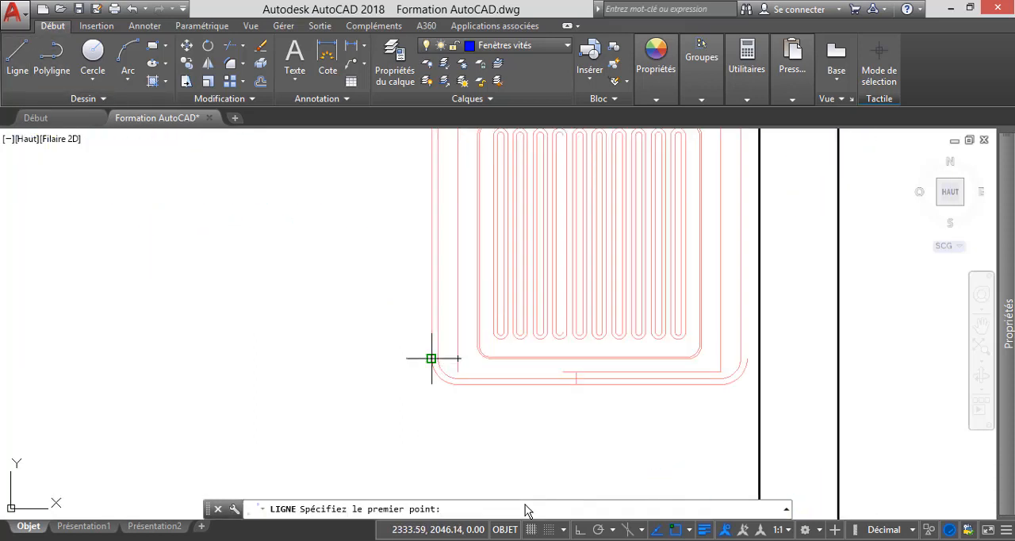
click(431, 358)
scroll(432, 358, down, 2)
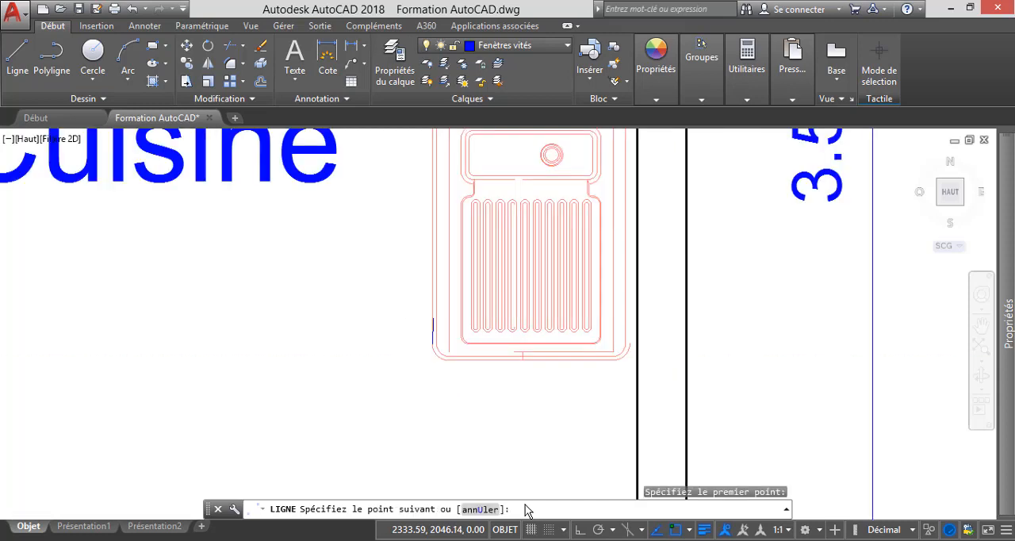
scroll(436, 333, down, 5)
scroll(460, 471, up, 5)
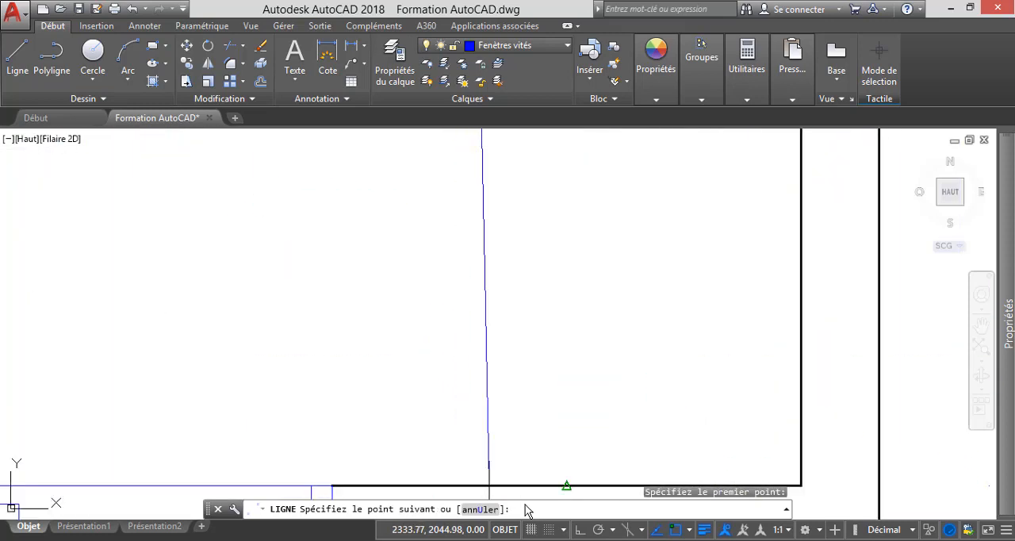
scroll(484, 488, down, 2)
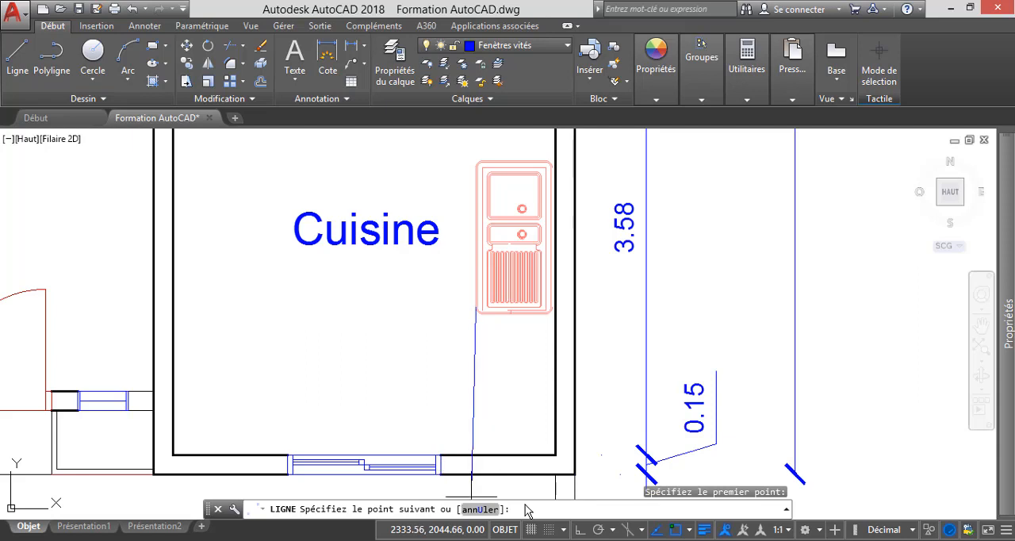
key(F8)
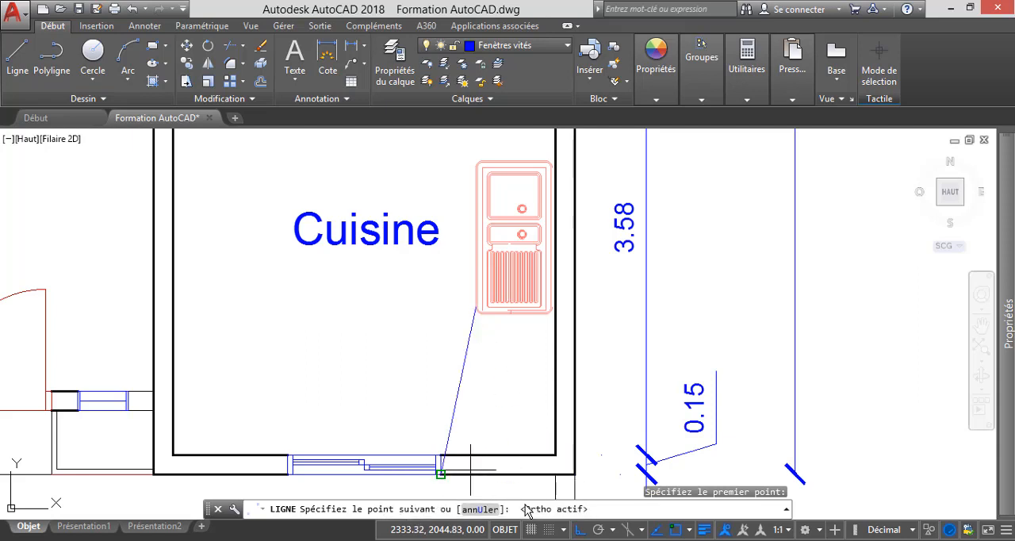
click(476, 435)
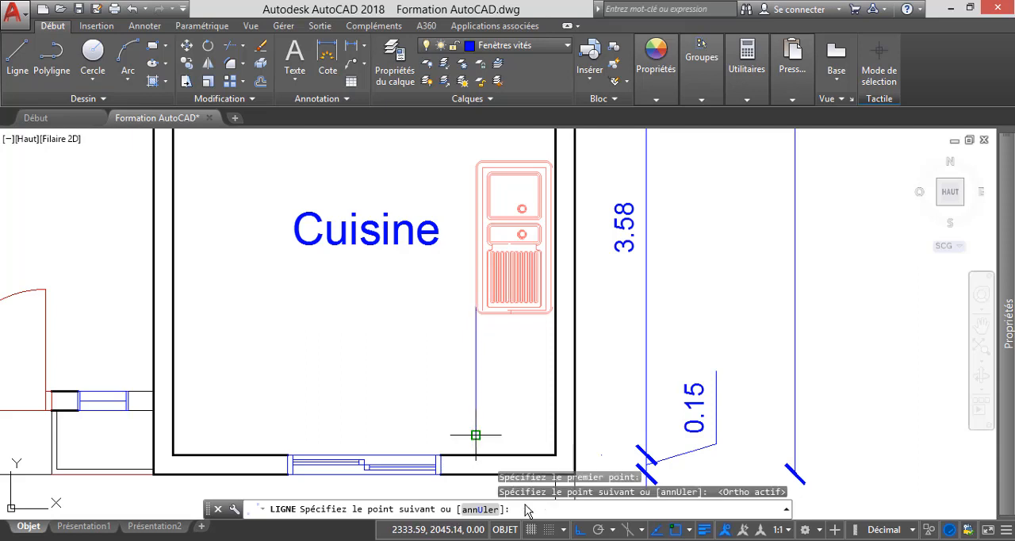
key(Escape)
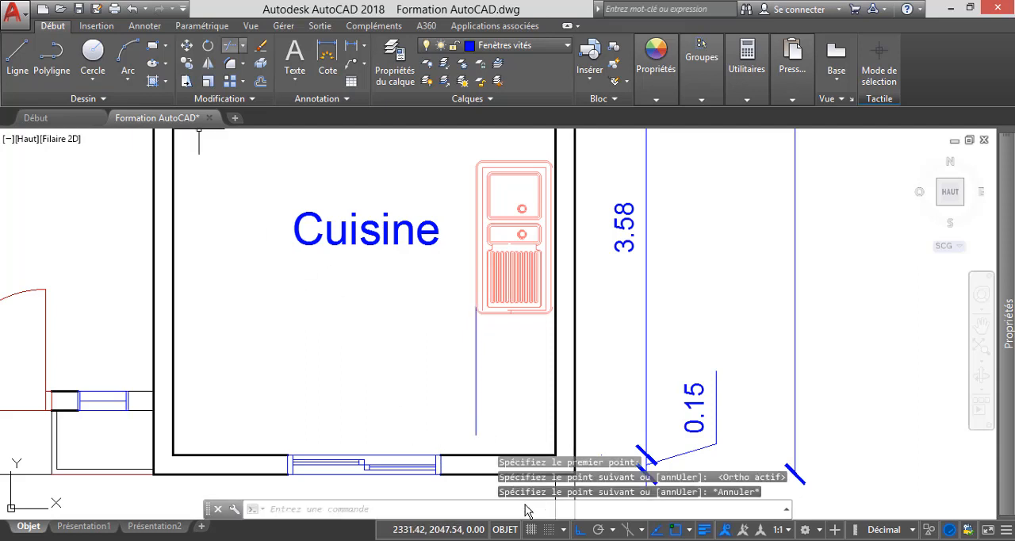
Extend the lower end of the vertical line below the sink to the inner face of the Cuisine's window wall.
click(243, 45)
click(221, 100)
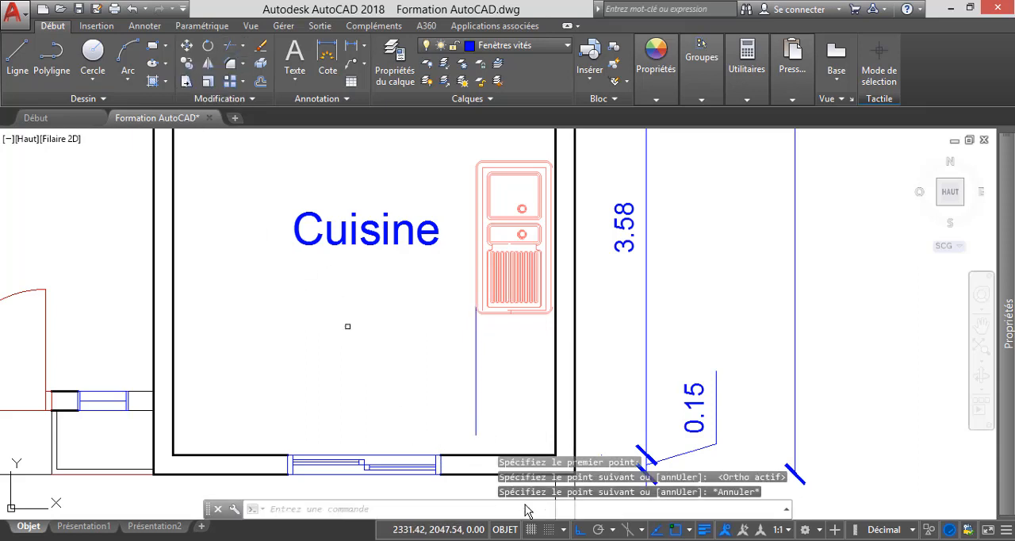
key(Return)
click(477, 419)
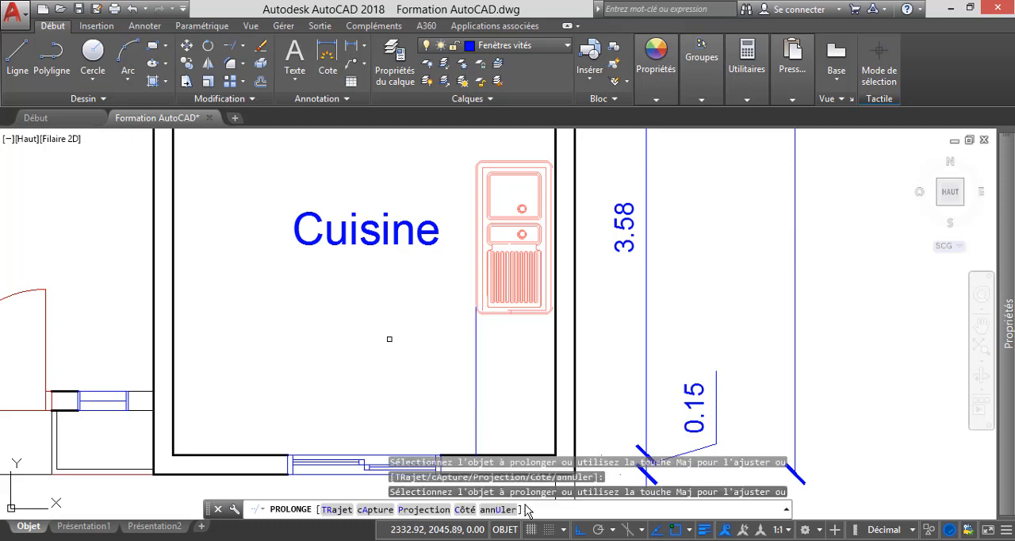
scroll(425, 339, down, 6)
key(Escape)
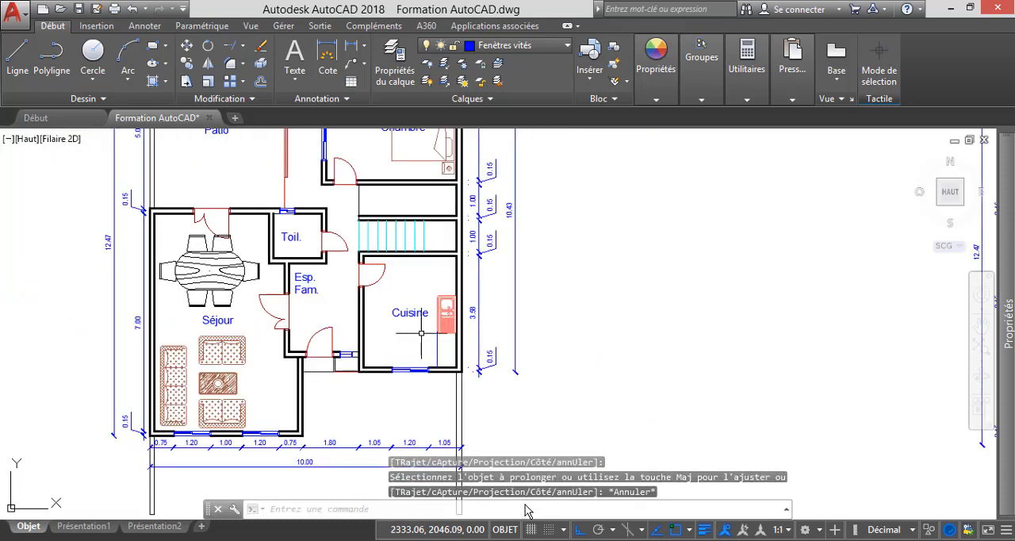
Extend the upper end of the counter line past the sink to the inner face of the Cuisine's upper wall as boundary.
scroll(439, 342, up, 4)
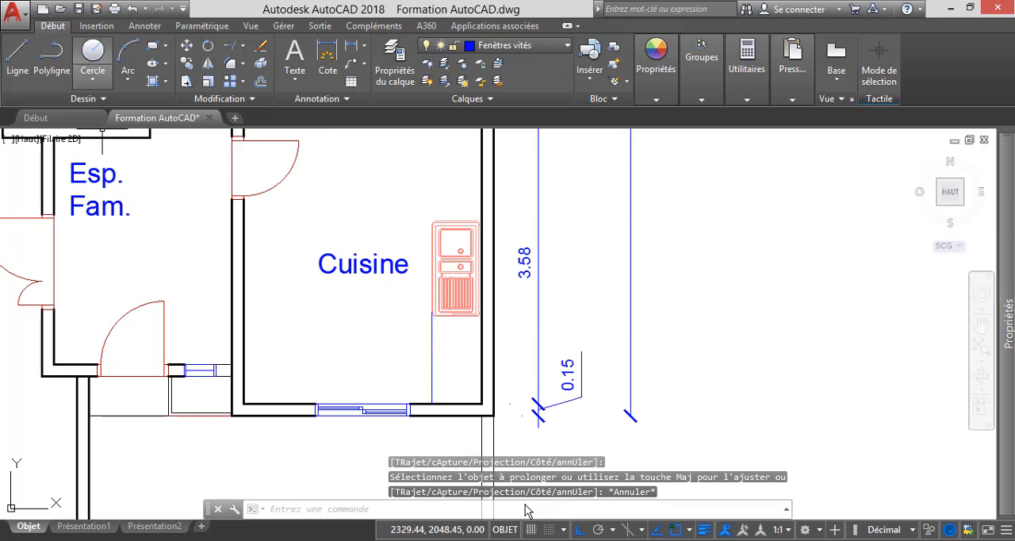
click(243, 45)
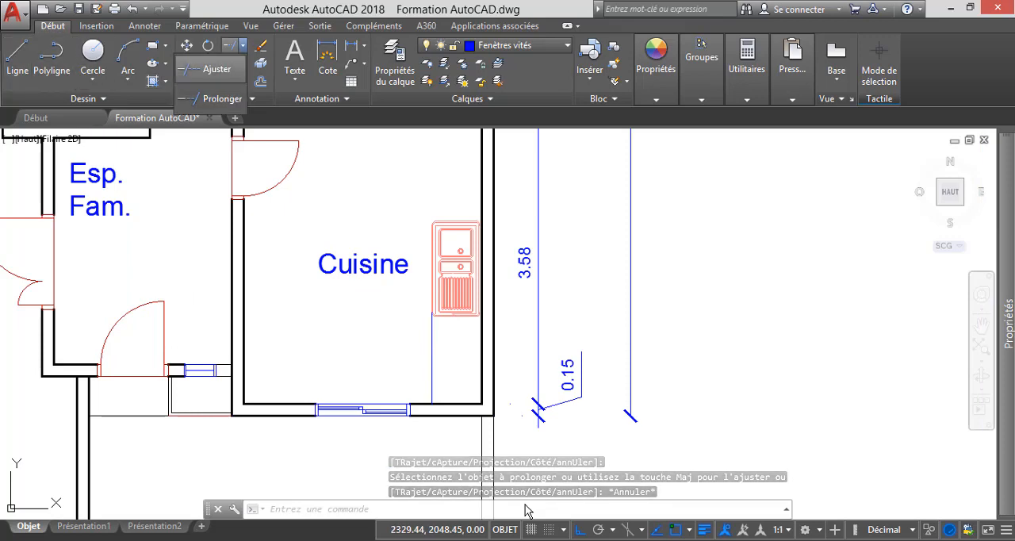
click(216, 99)
scroll(415, 321, down, 4)
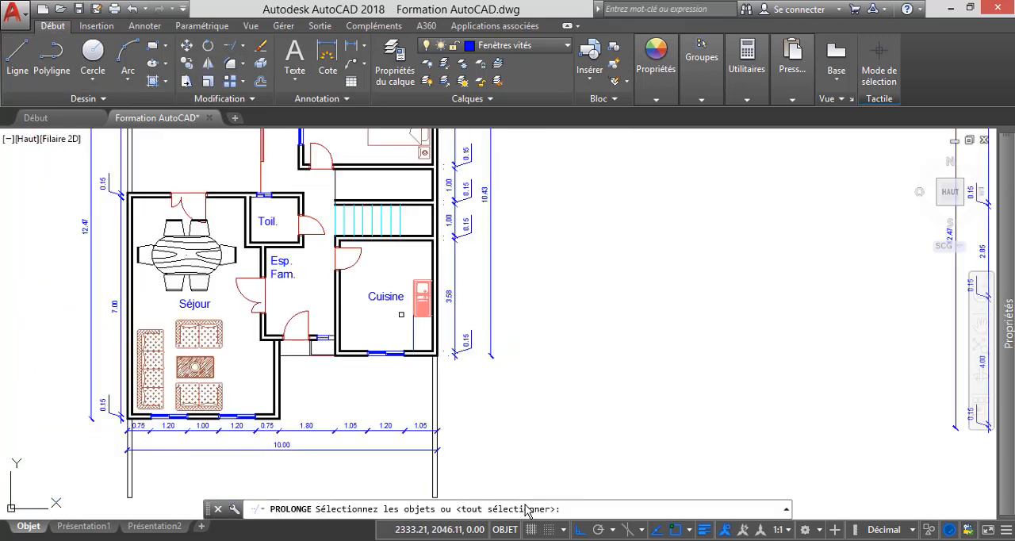
scroll(400, 242, up, 4)
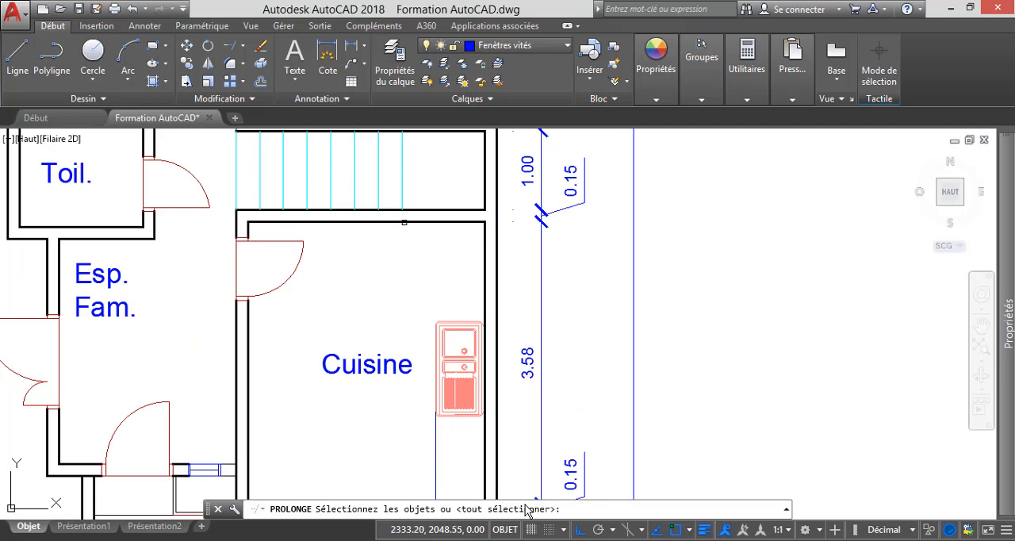
click(404, 222)
key(Return)
click(433, 419)
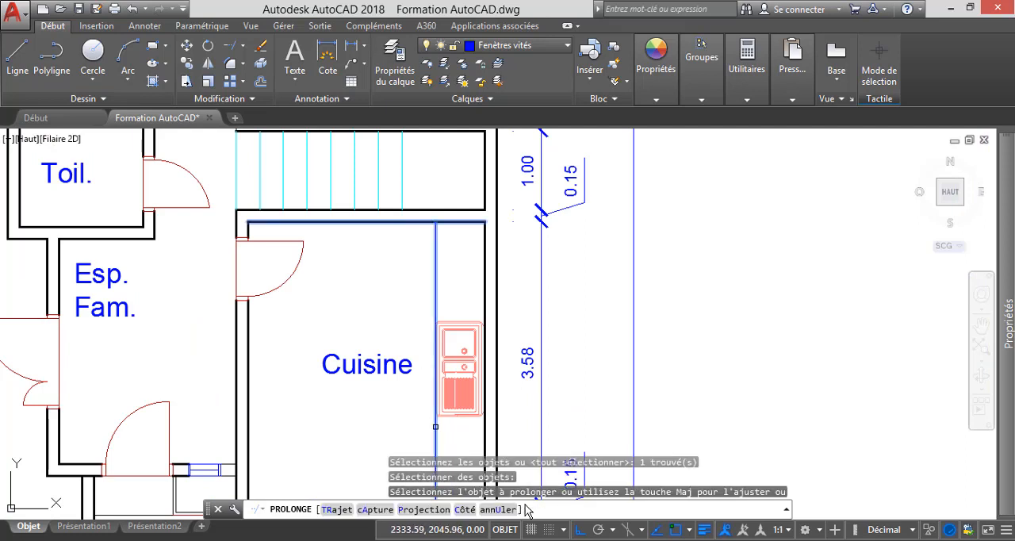
key(Escape)
scroll(428, 261, down, 2)
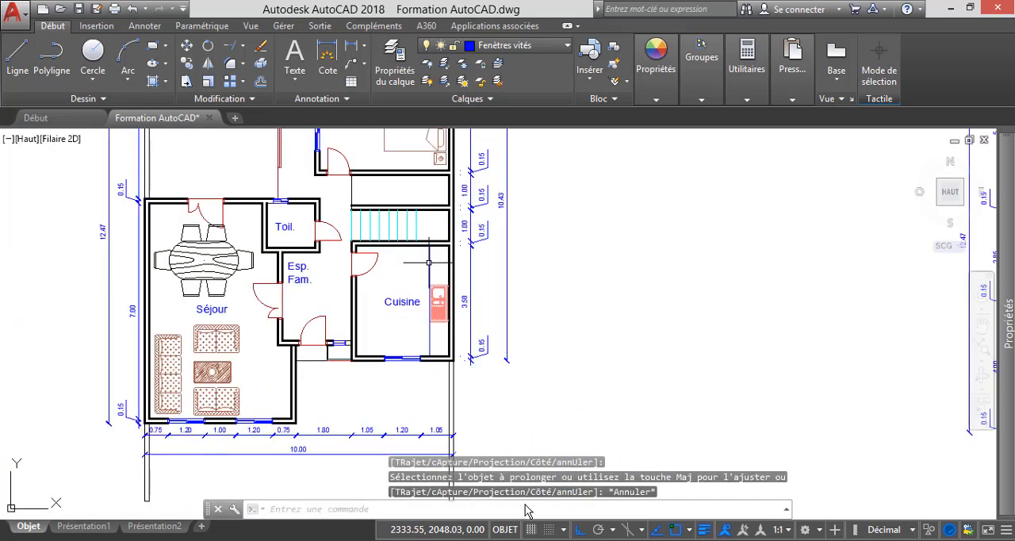
scroll(439, 286, up, 2)
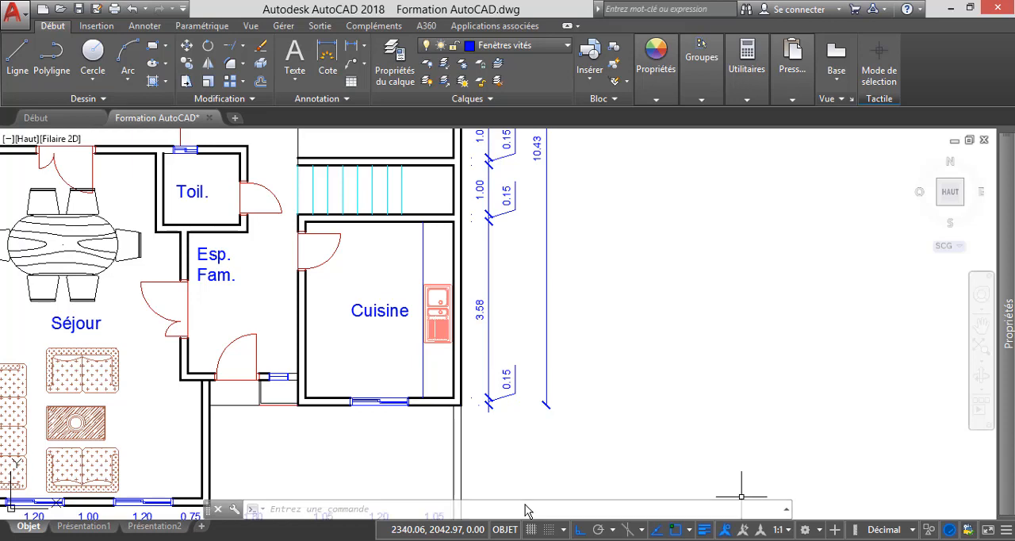
Switch to AMMENAGEMENT.dwg and deselect the upright single-bowl sink beside the left cooker.
mouse_move(525, 505)
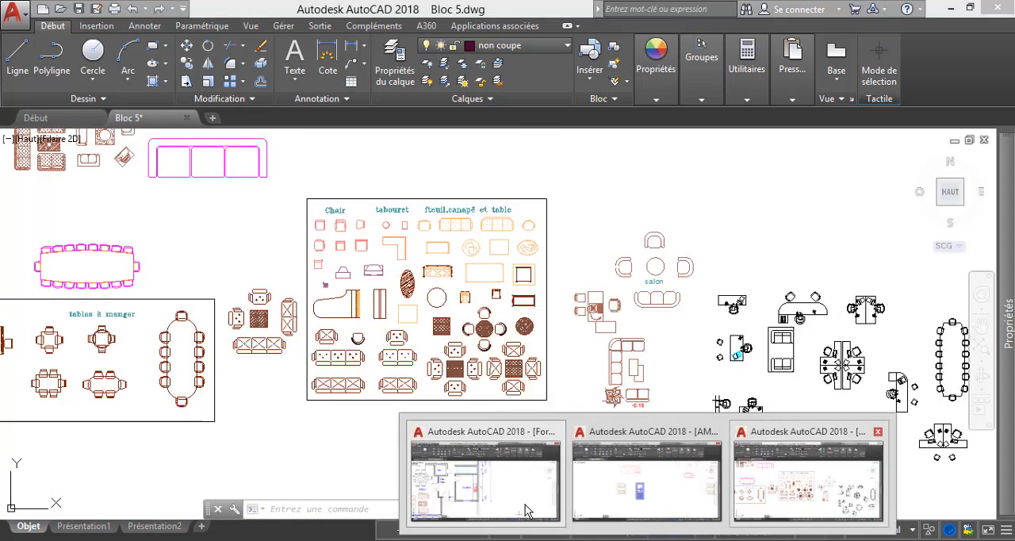
click(673, 487)
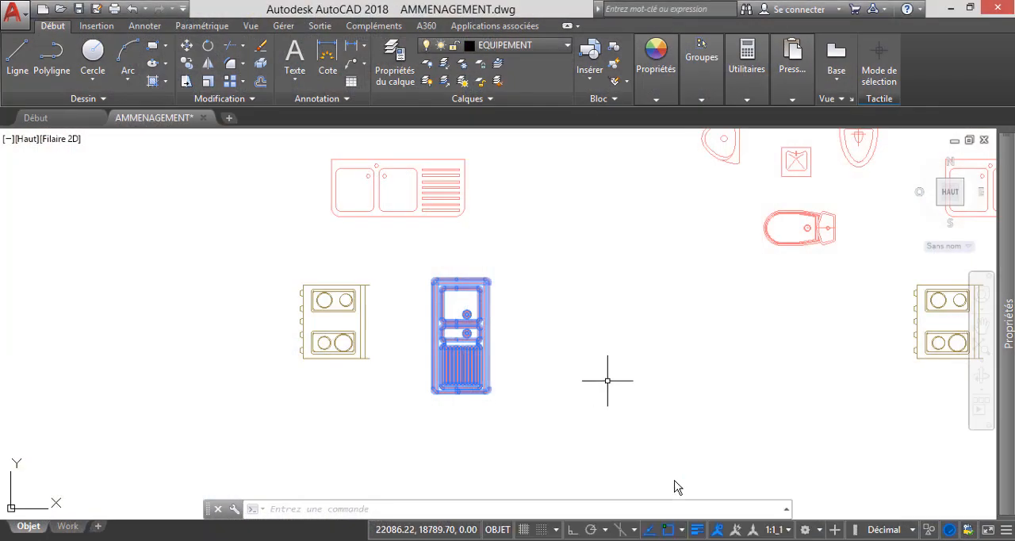
scroll(328, 349, up, 8)
scroll(333, 324, down, 3)
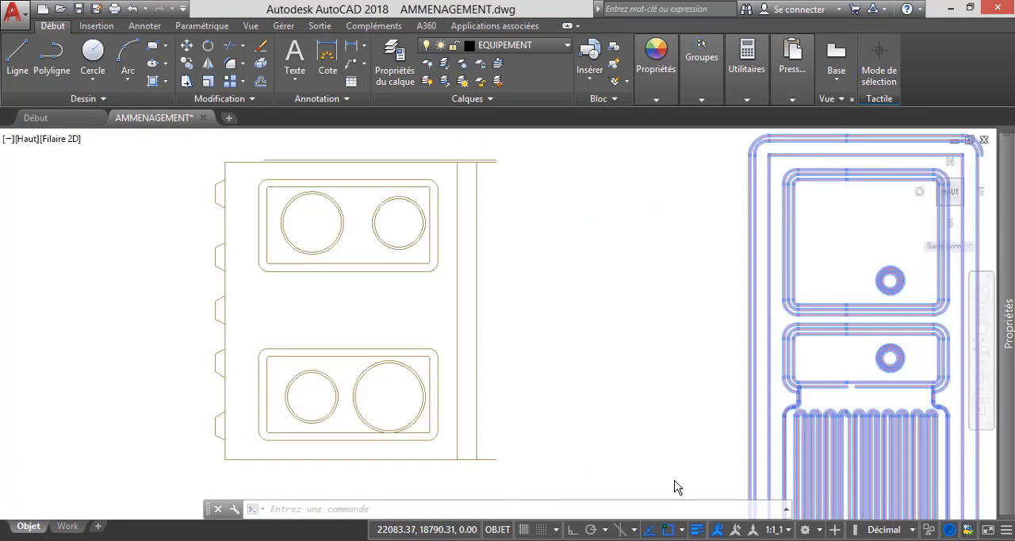
scroll(357, 311, down, 2)
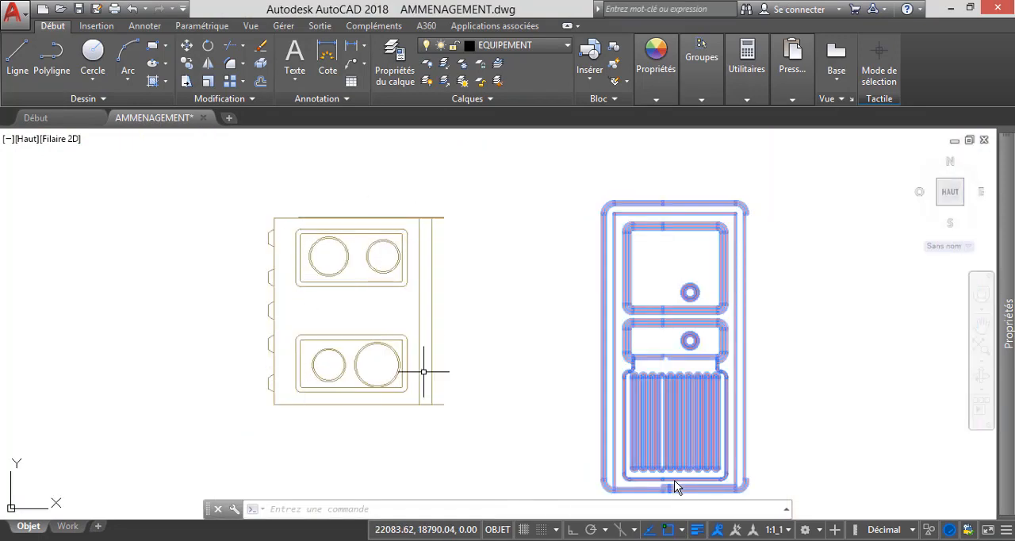
key(ctrl+c)
key(Escape)
key(Escape)
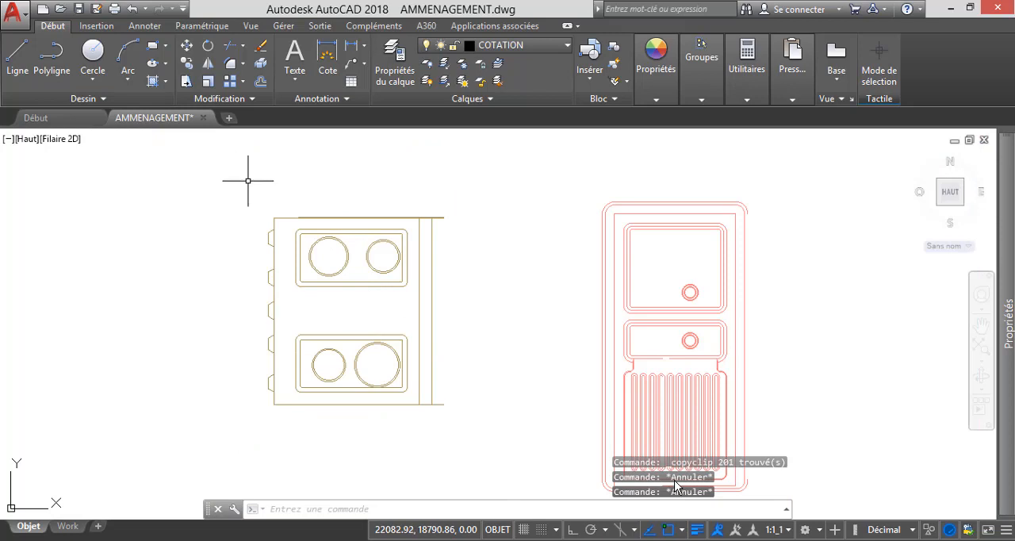
Select the whole left four-burner cooker beside the upright sink and copy it to the clipboard.
click(248, 183)
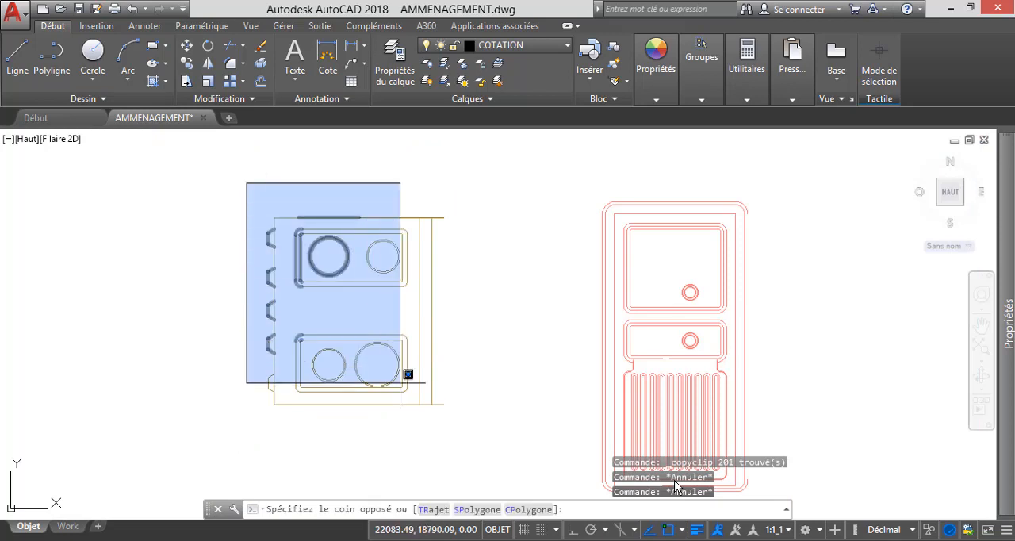
click(483, 434)
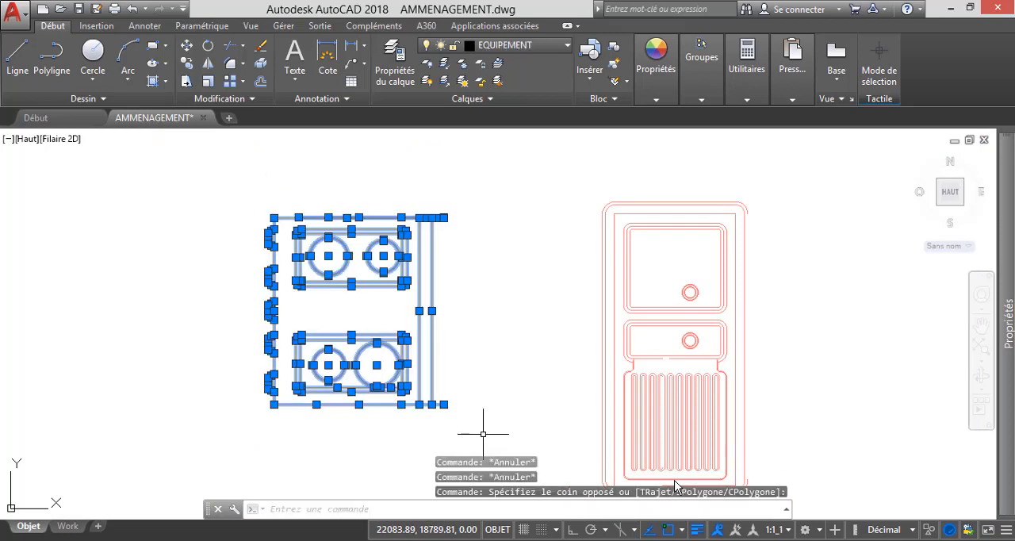
right_click(479, 339)
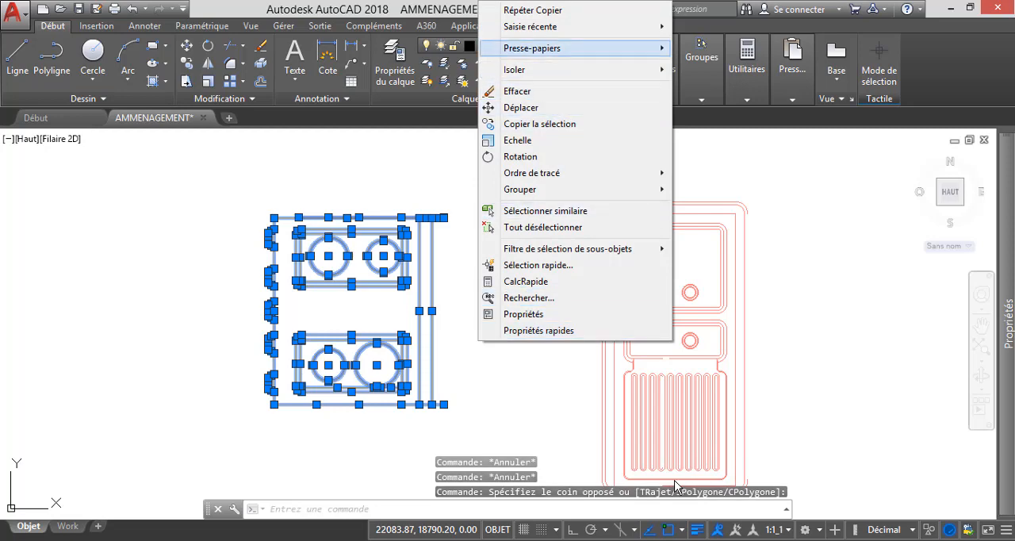
mouse_move(532, 48)
click(272, 65)
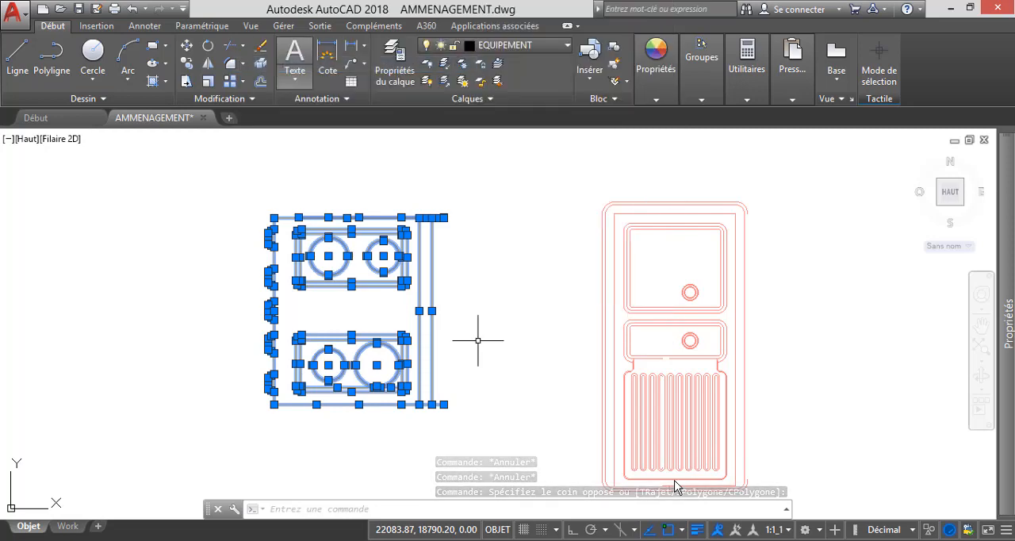
Paste the copied cooker into the Cuisine of Formation AutoCAD.dwg, just above the sink and against the right-hand wall.
mouse_move(648, 540)
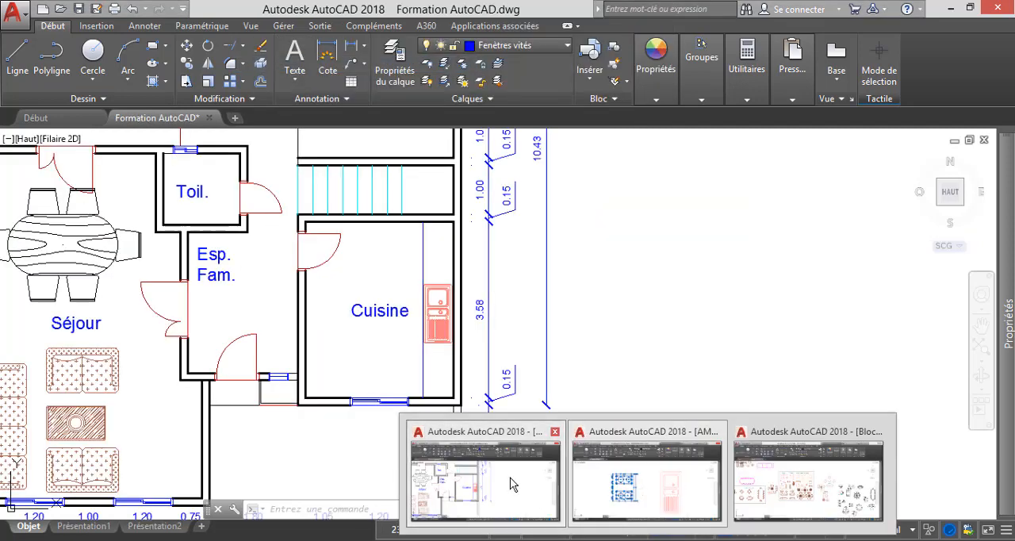
click(512, 482)
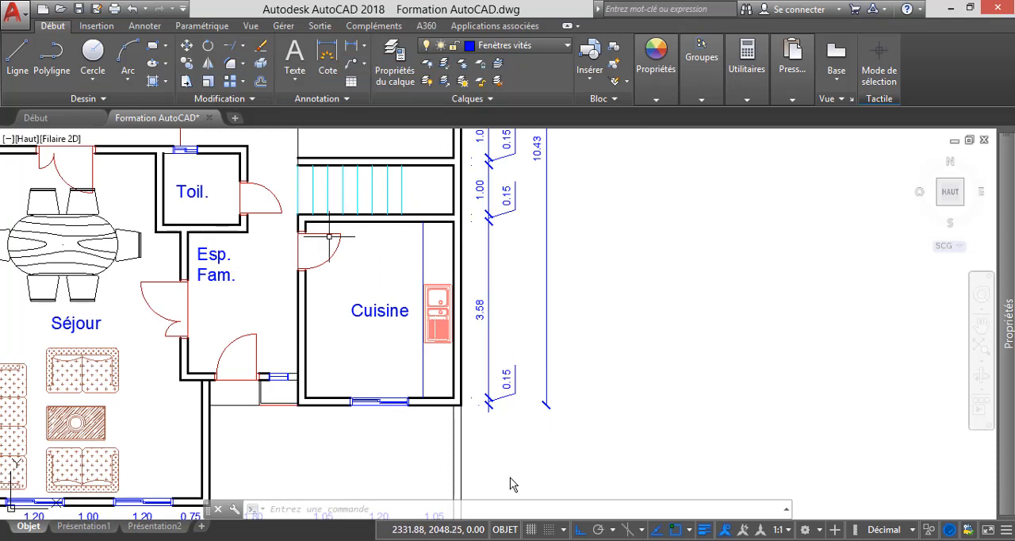
right_click(512, 482)
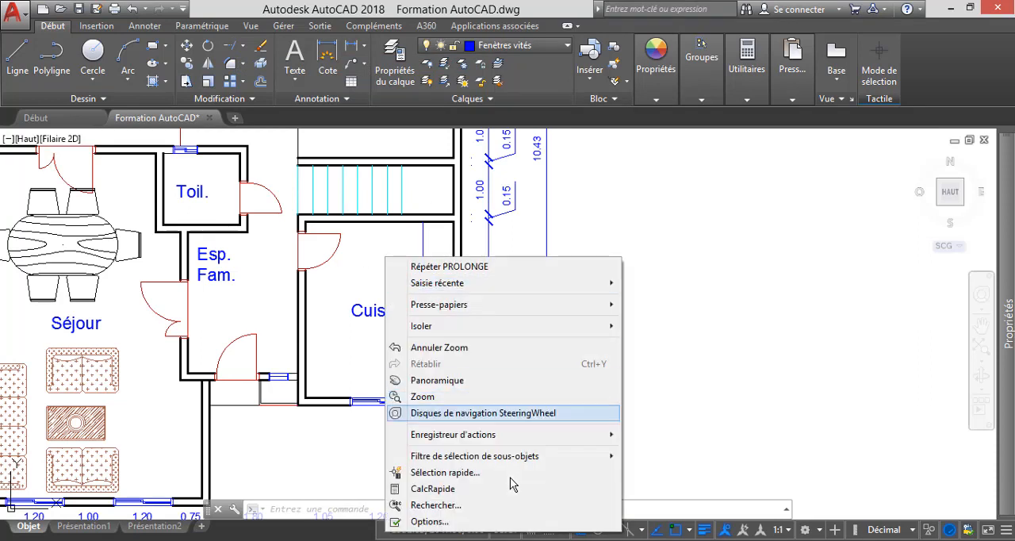
mouse_move(475, 304)
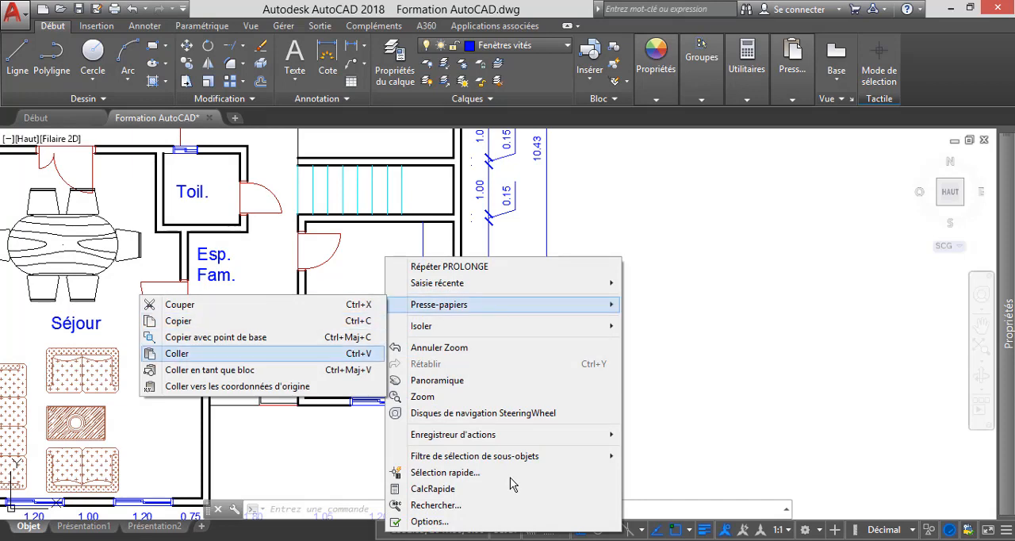
click(178, 353)
scroll(434, 257, up, 6)
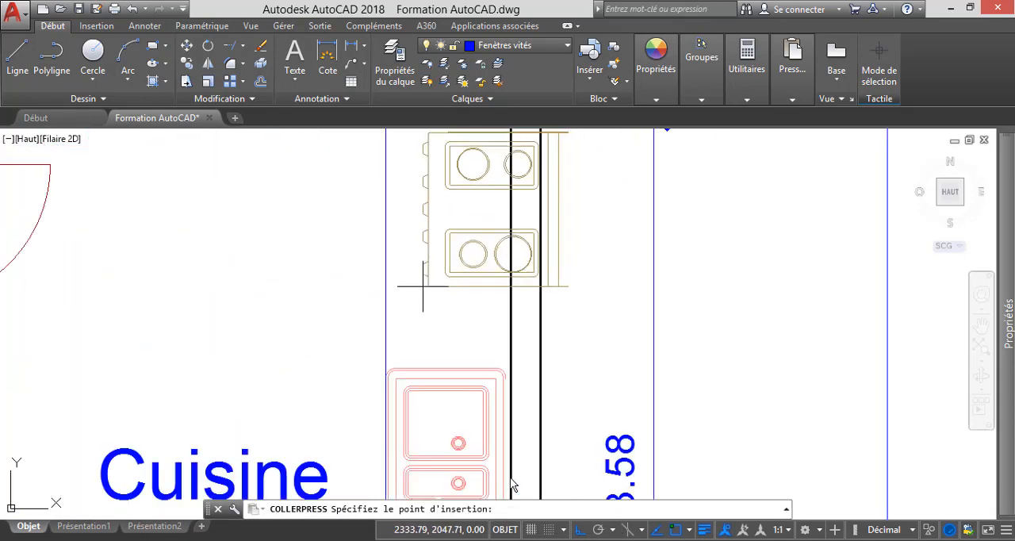
scroll(409, 306, down, 4)
scroll(398, 303, up, 2)
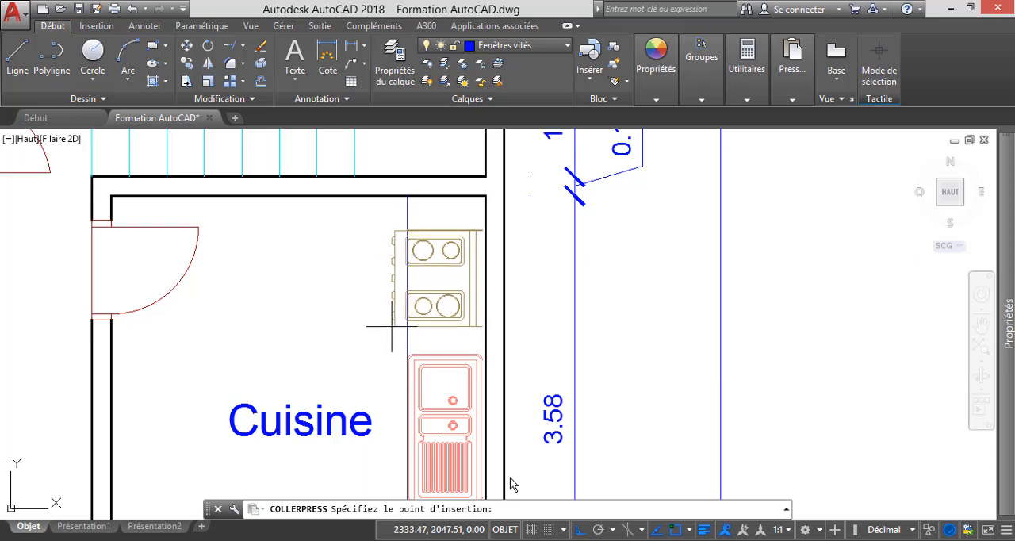
click(391, 325)
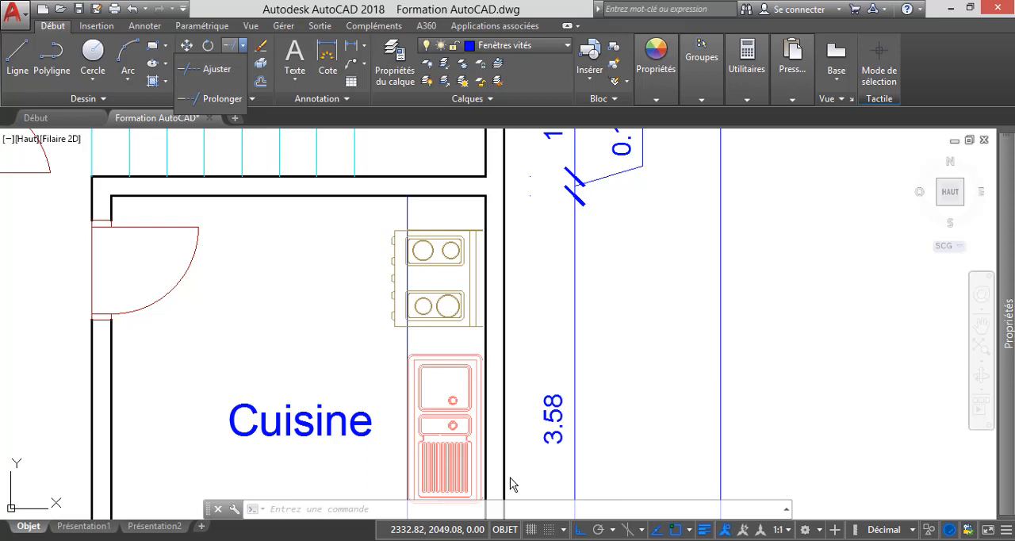
Trim the blue counter line where it crosses the cooker in the Cuisine and erase the leftover segment between the burners.
click(242, 46)
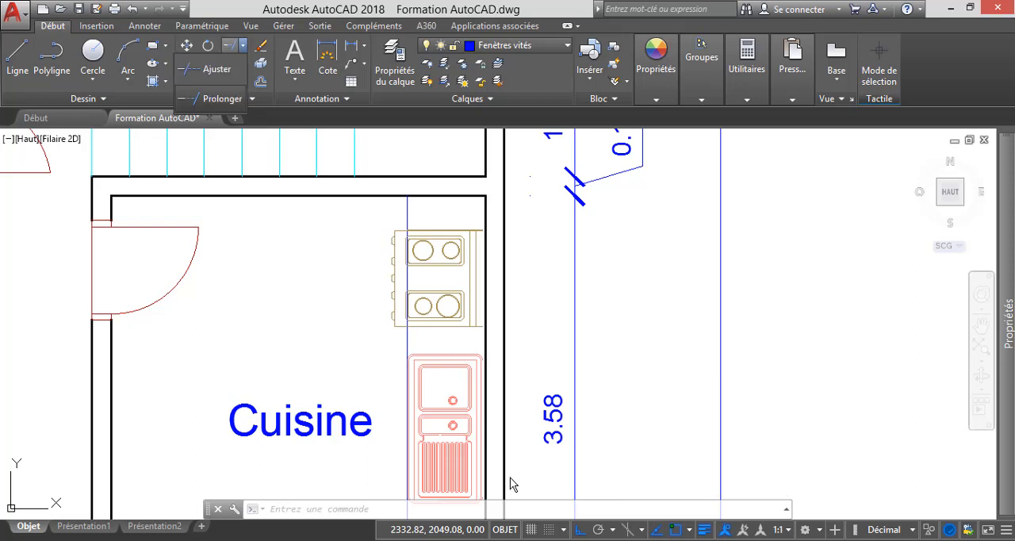
click(219, 70)
key(Return)
click(419, 230)
scroll(417, 231, up, 3)
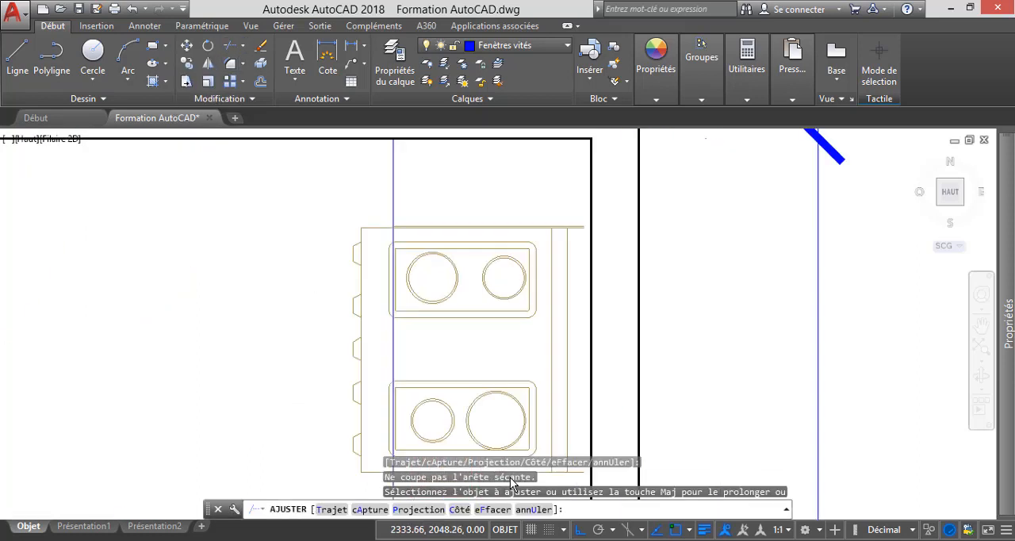
scroll(374, 312, down, 3)
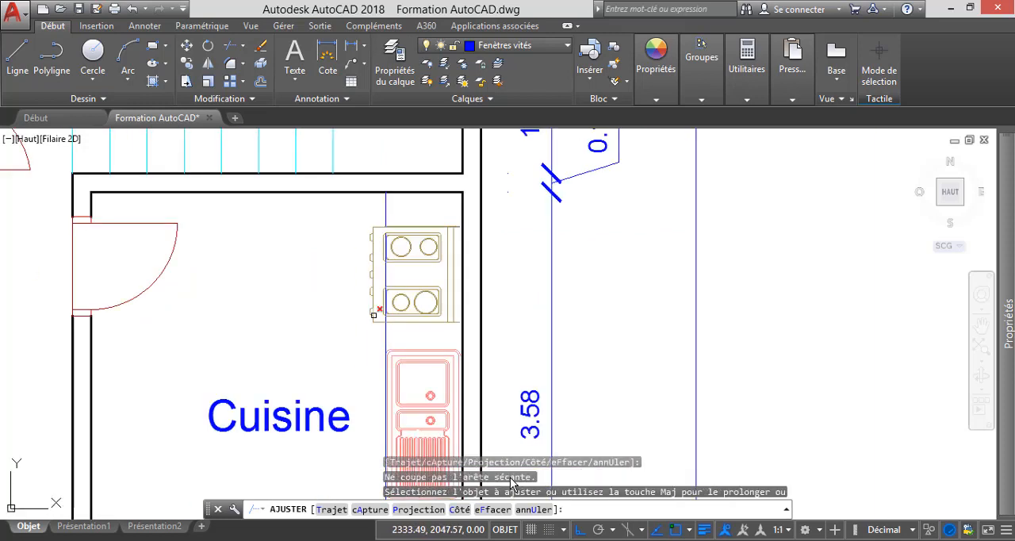
scroll(385, 329, up, 3)
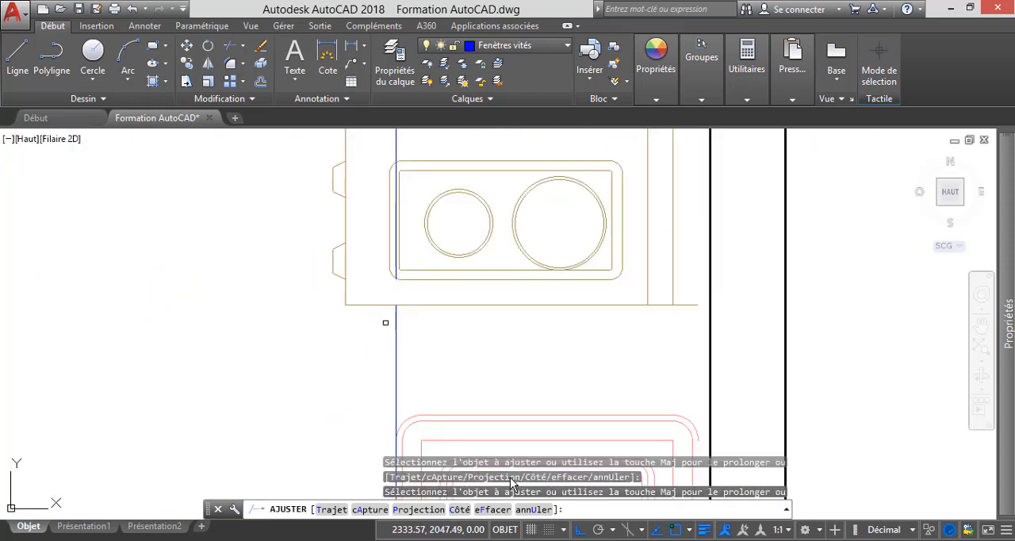
key(Escape)
scroll(395, 297, down, 3)
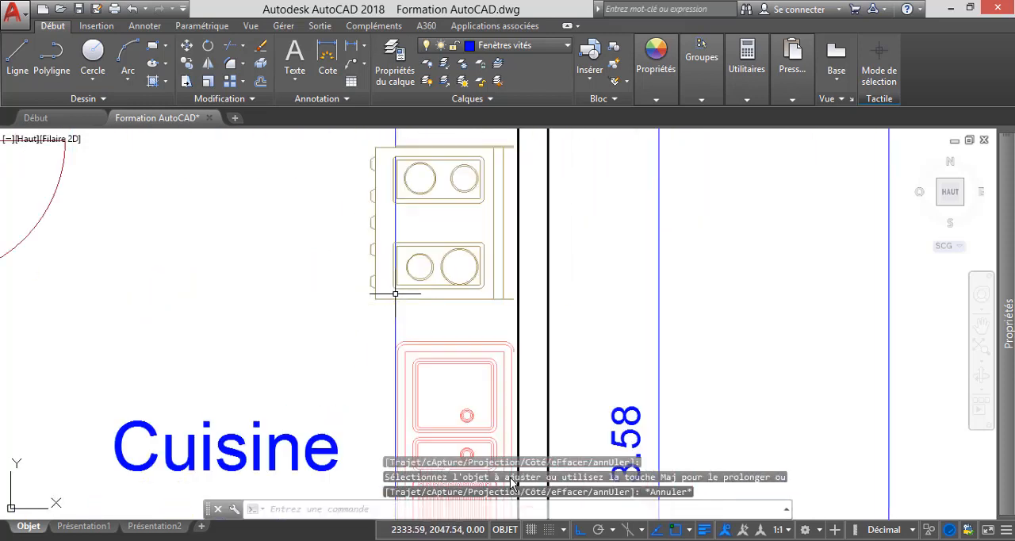
click(396, 222)
key(Delete)
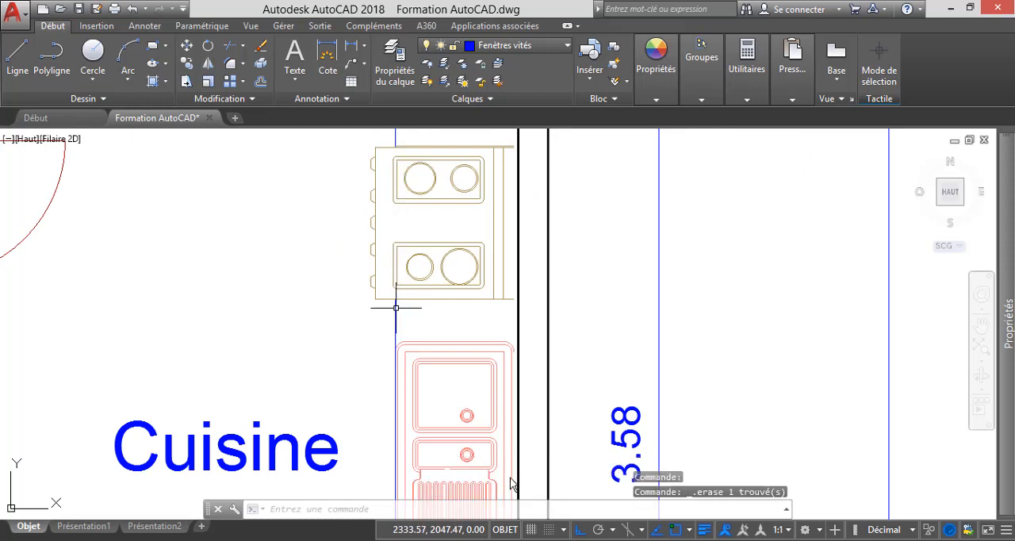
scroll(407, 227, down, 3)
scroll(396, 218, down, 2)
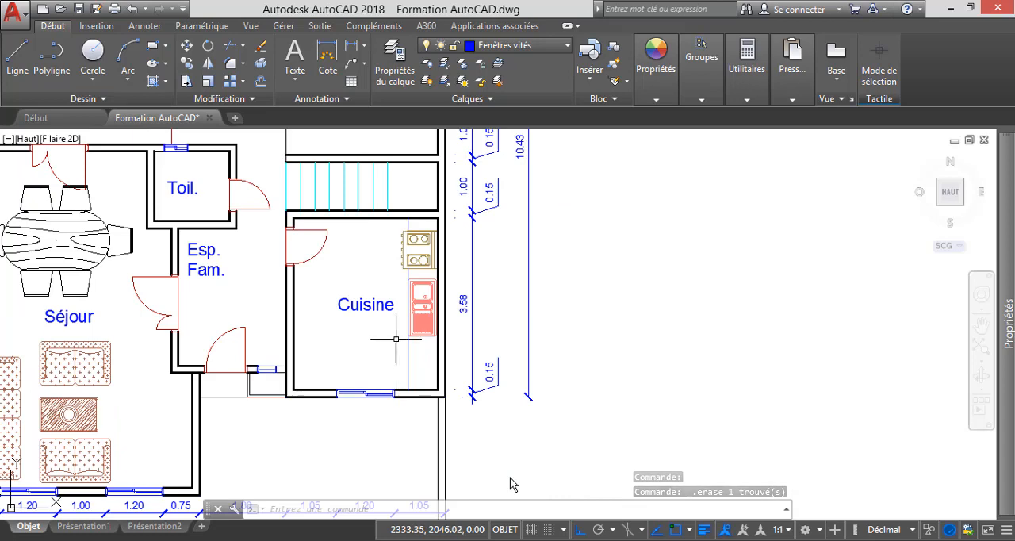
scroll(384, 331, down, 2)
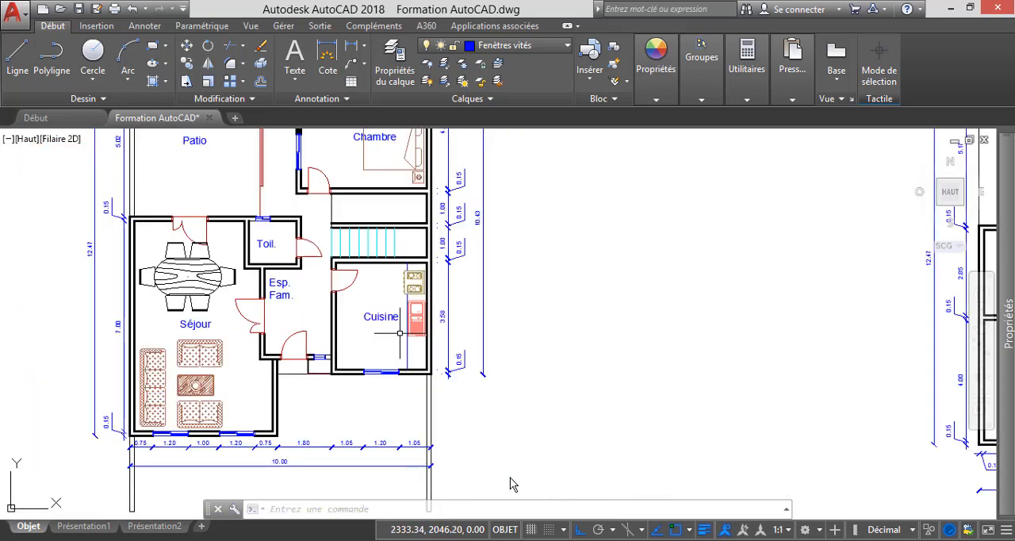
scroll(385, 379, down, 3)
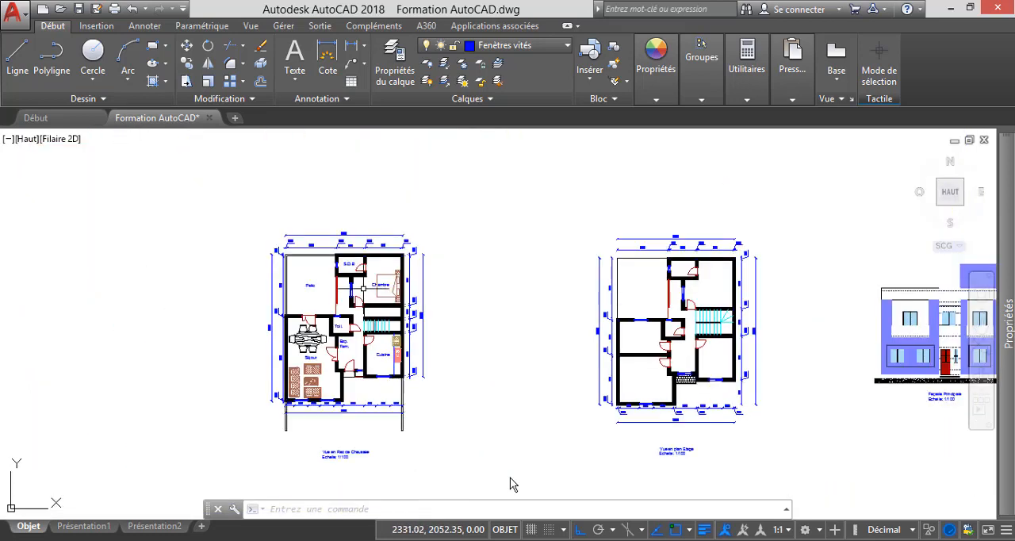
scroll(364, 288, up, 5)
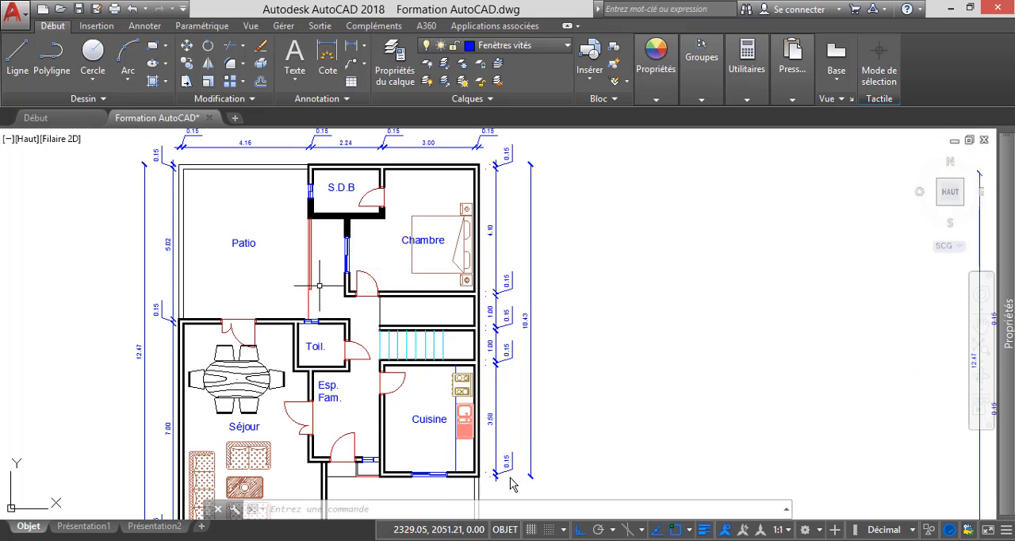